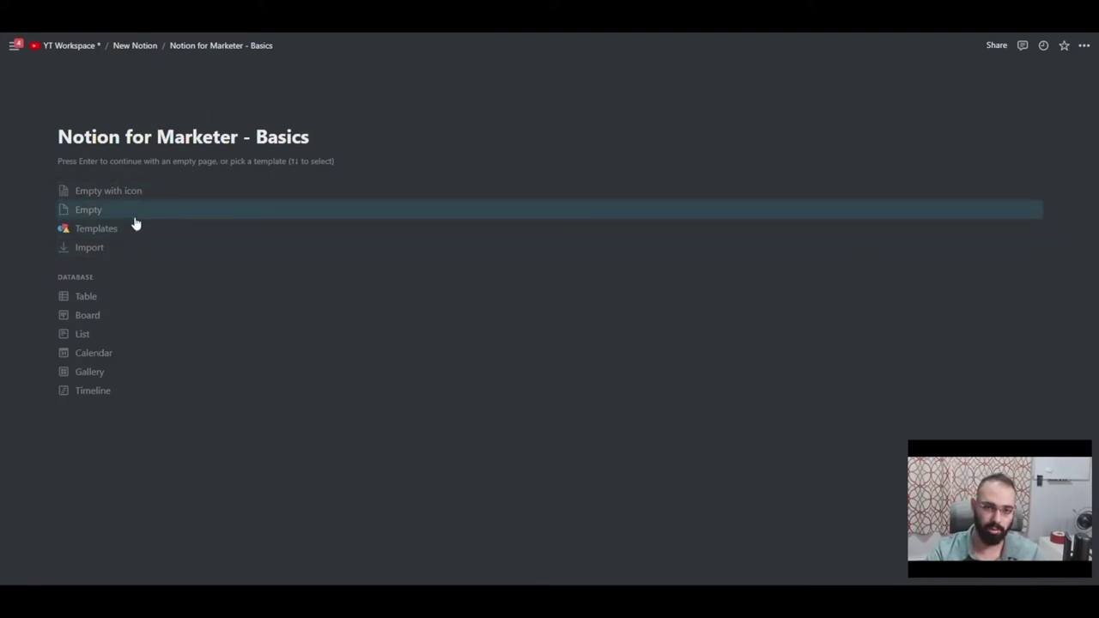
# Step: Add a Heading 1 block reading 'Heading' at the top of the page
pyautogui.click(124, 162)
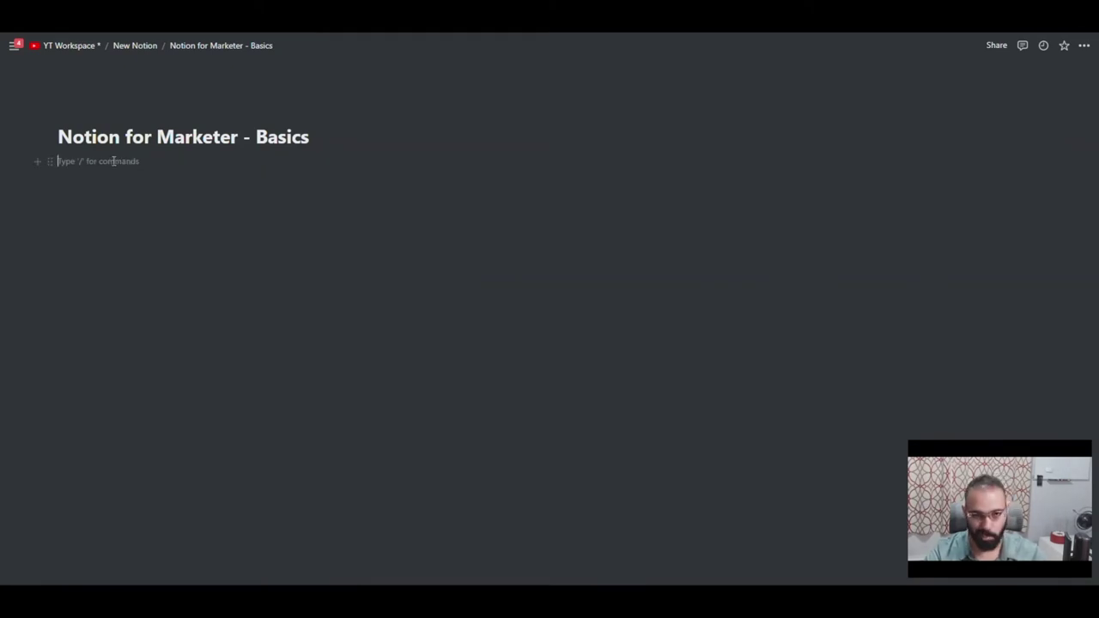
pyautogui.write('/')
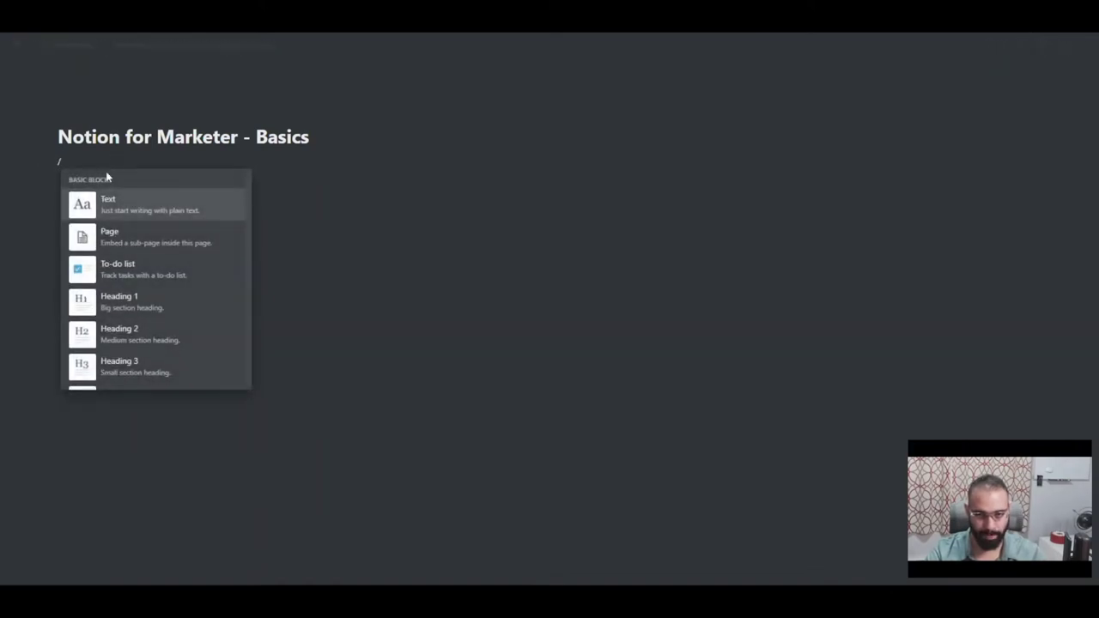
pyautogui.click(114, 311)
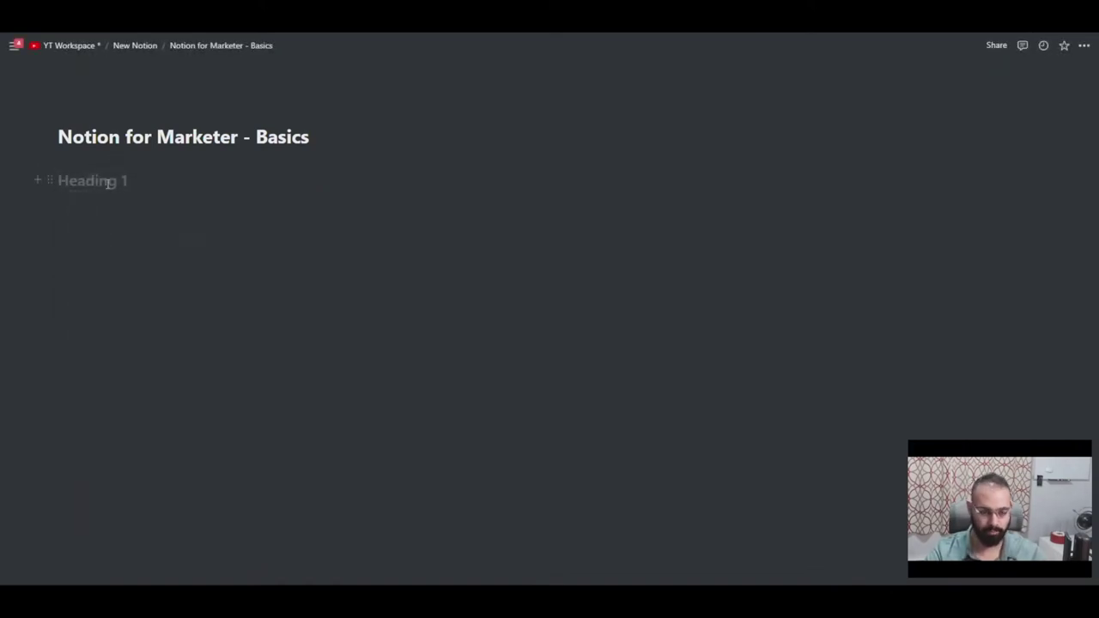
pyautogui.write('Heading 1')
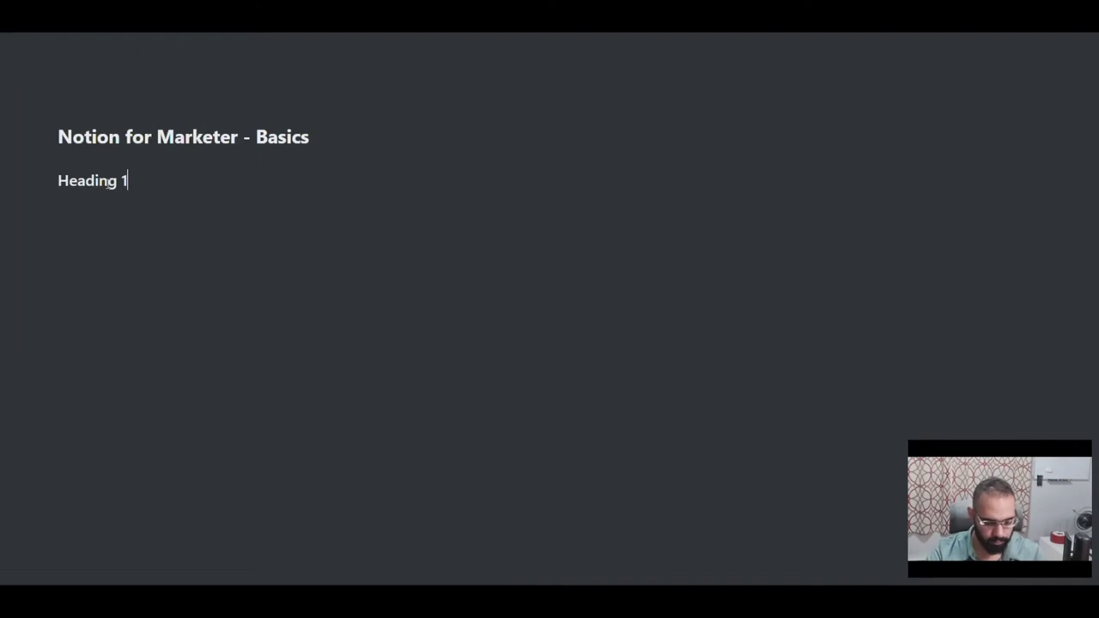
# Step: Convert the heading to a bulleted list, then to Heading 2, and change its text to 'Heading 2'
pyautogui.click(49, 180)
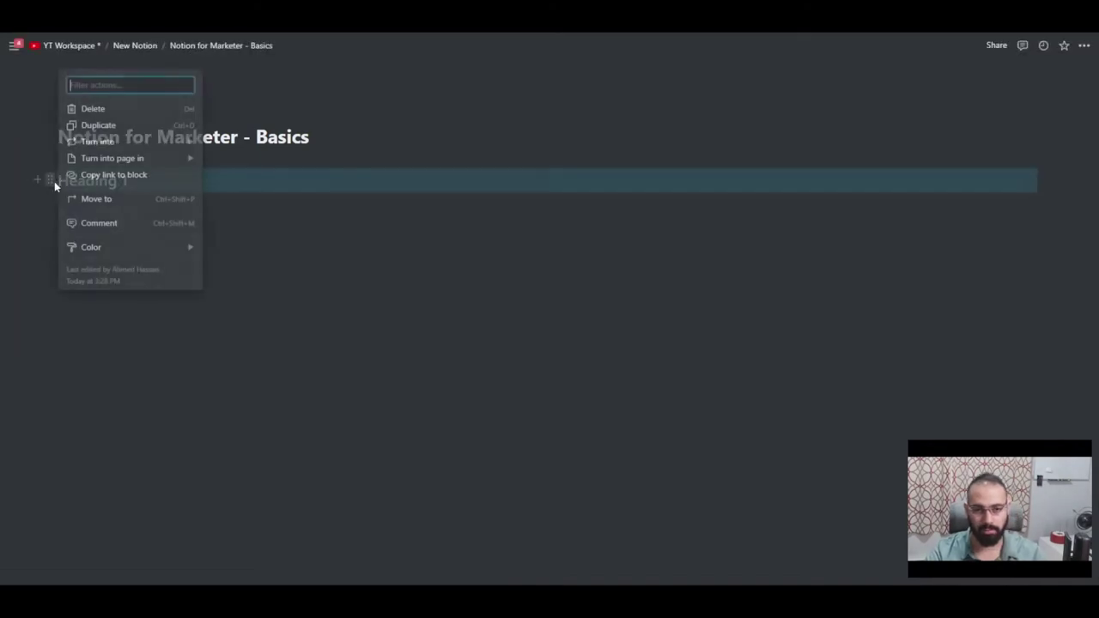
pyautogui.moveTo(127, 142)
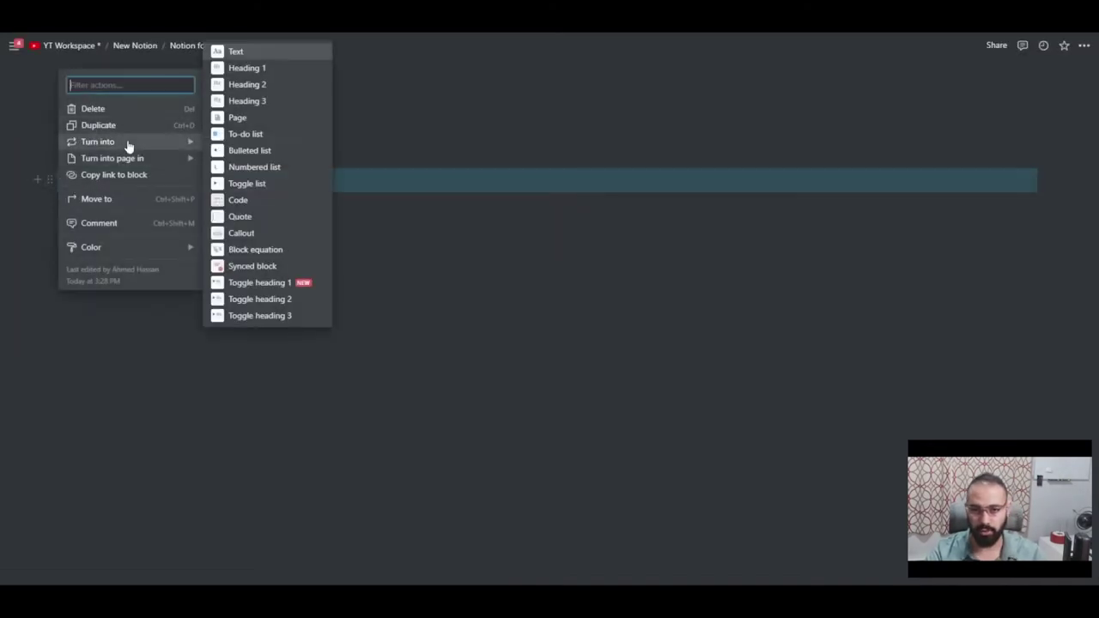
pyautogui.click(241, 150)
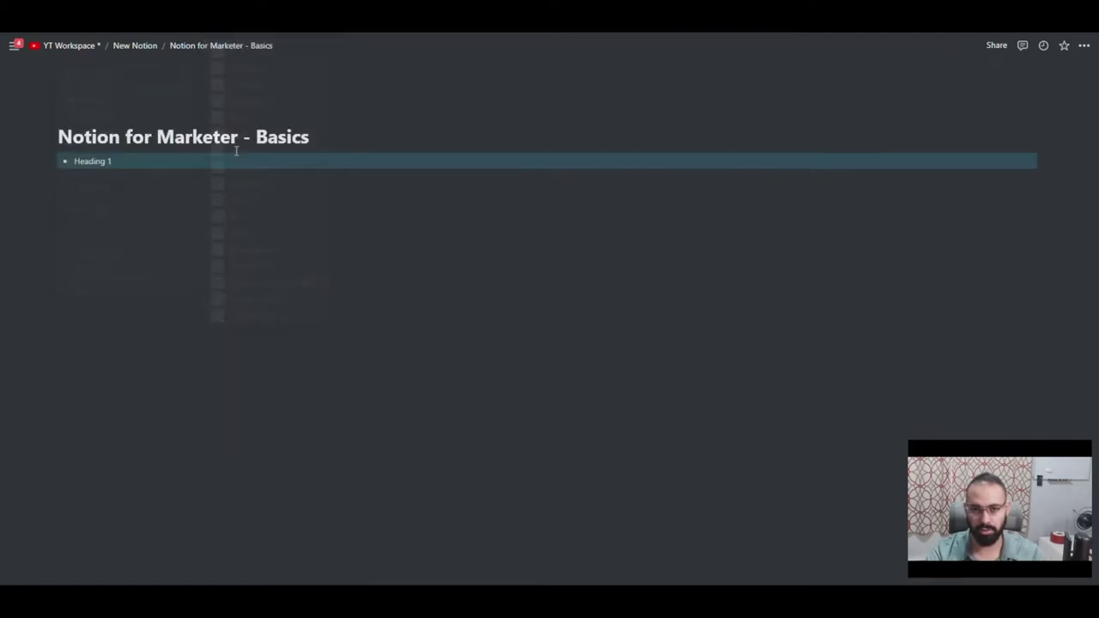
pyautogui.click(49, 161)
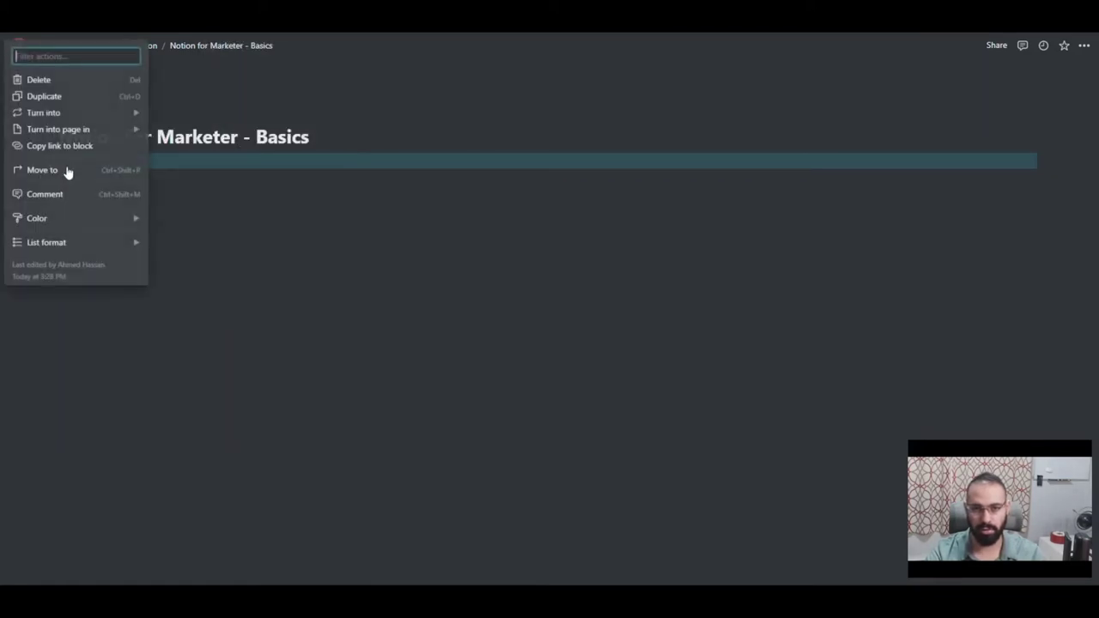
pyautogui.moveTo(95, 117)
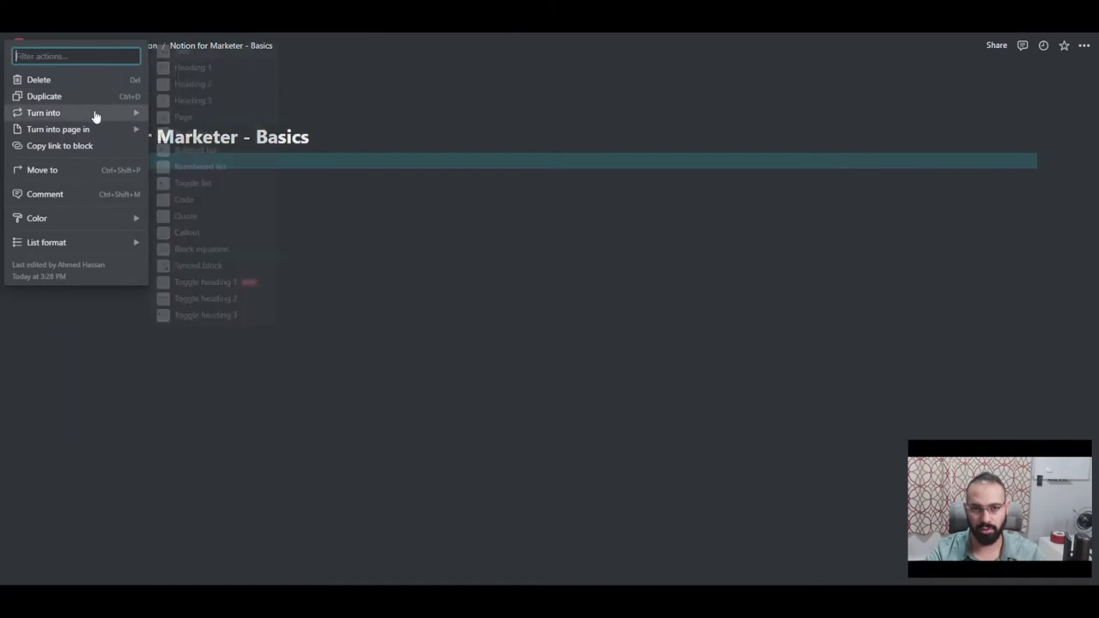
pyautogui.click(201, 86)
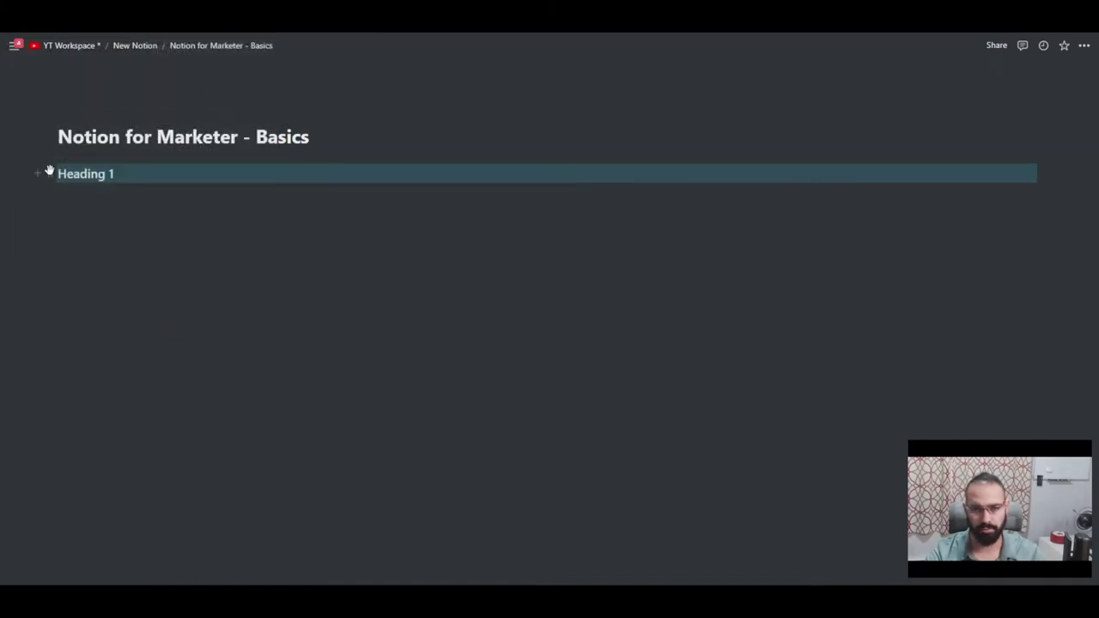
pyautogui.click(140, 176)
pyautogui.press('BackSpace')
pyautogui.write('2')
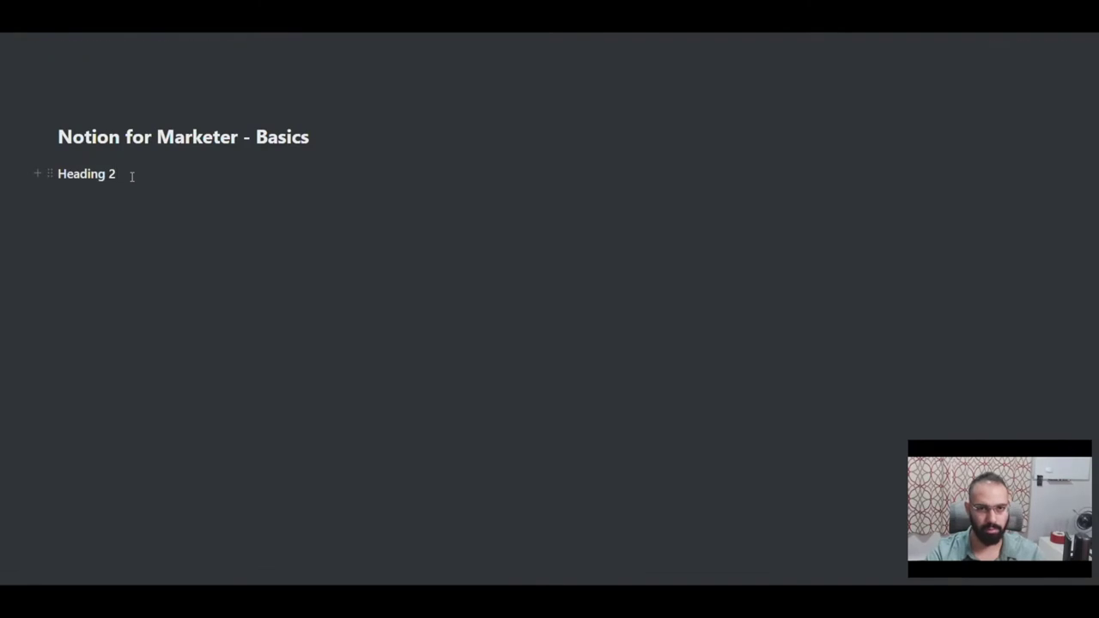
# Step: Turn the Heading 2 block into a brown callout, keeping its lightbulb icon
pyautogui.click(52, 171)
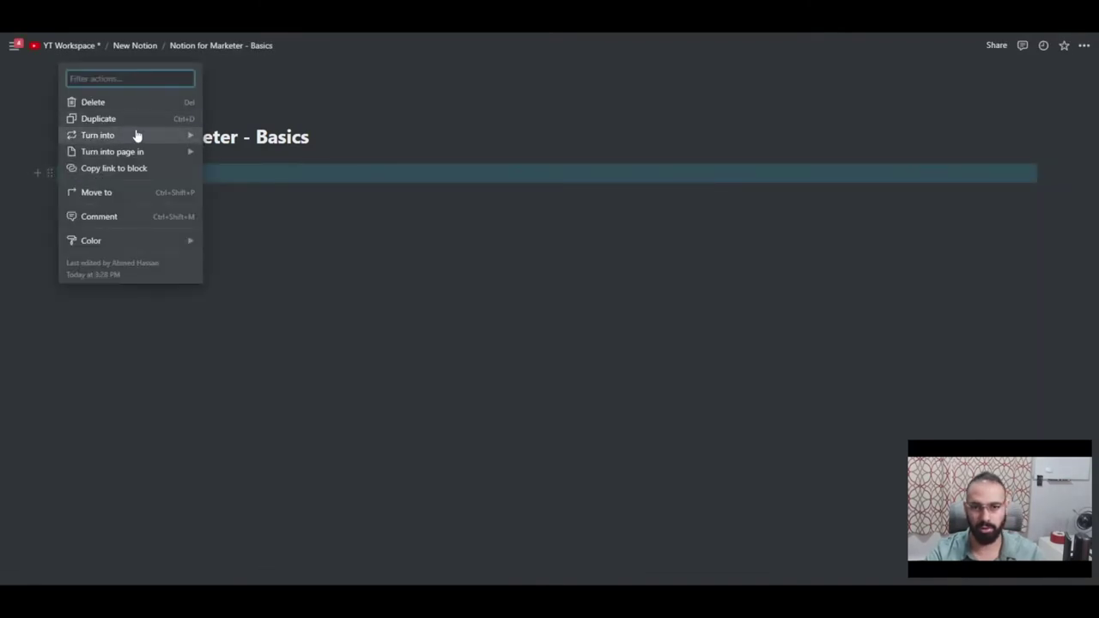
pyautogui.moveTo(157, 138)
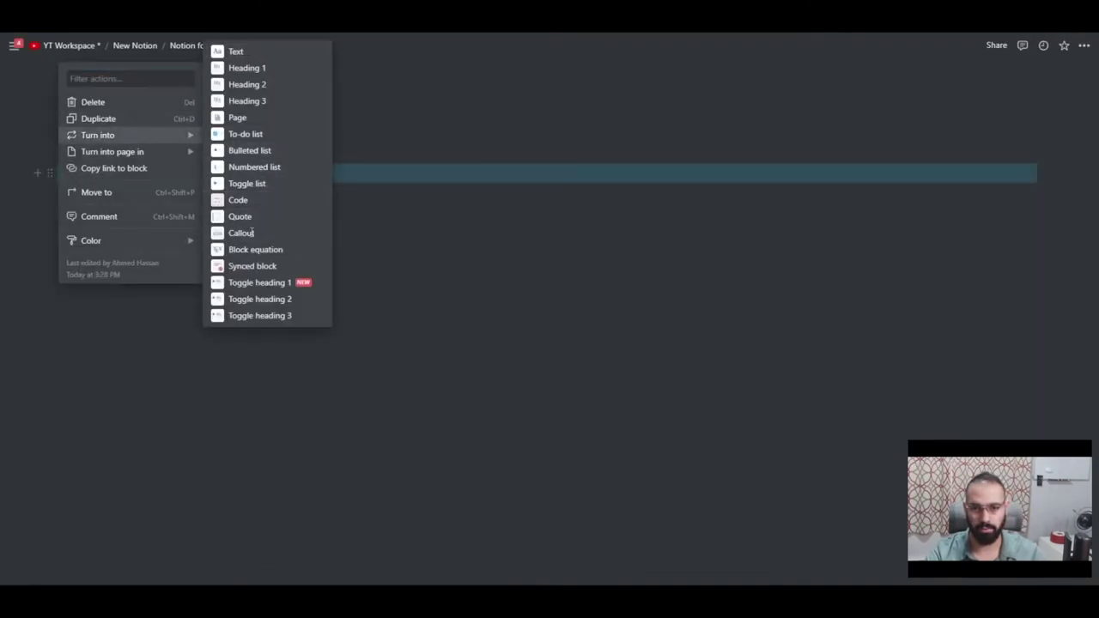
pyautogui.click(249, 232)
pyautogui.click(139, 171)
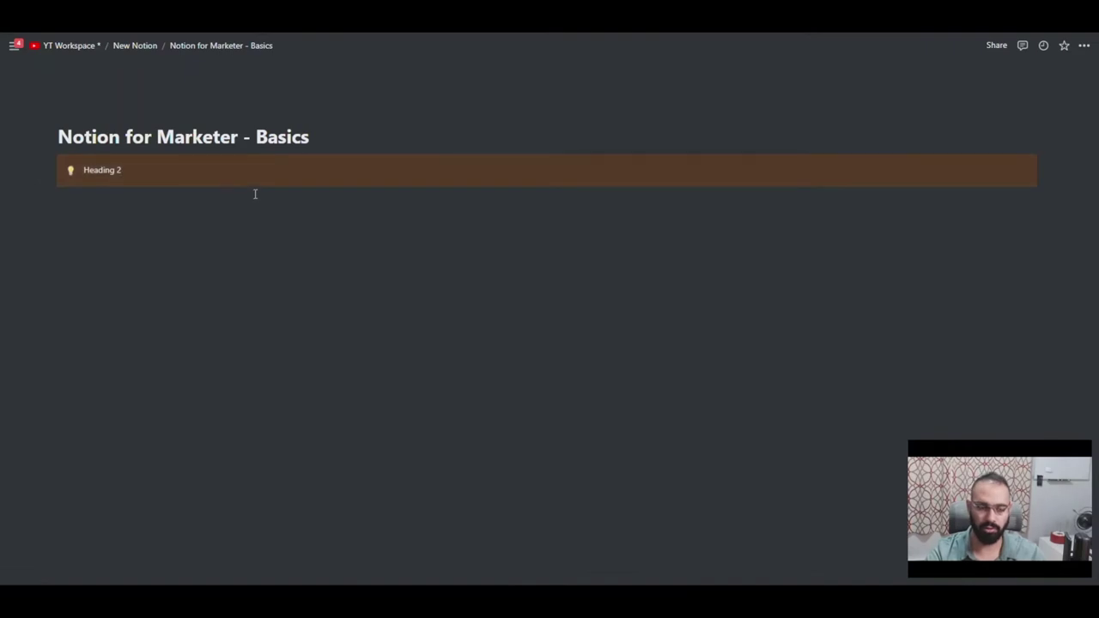
pyautogui.click(72, 172)
pyautogui.click(157, 169)
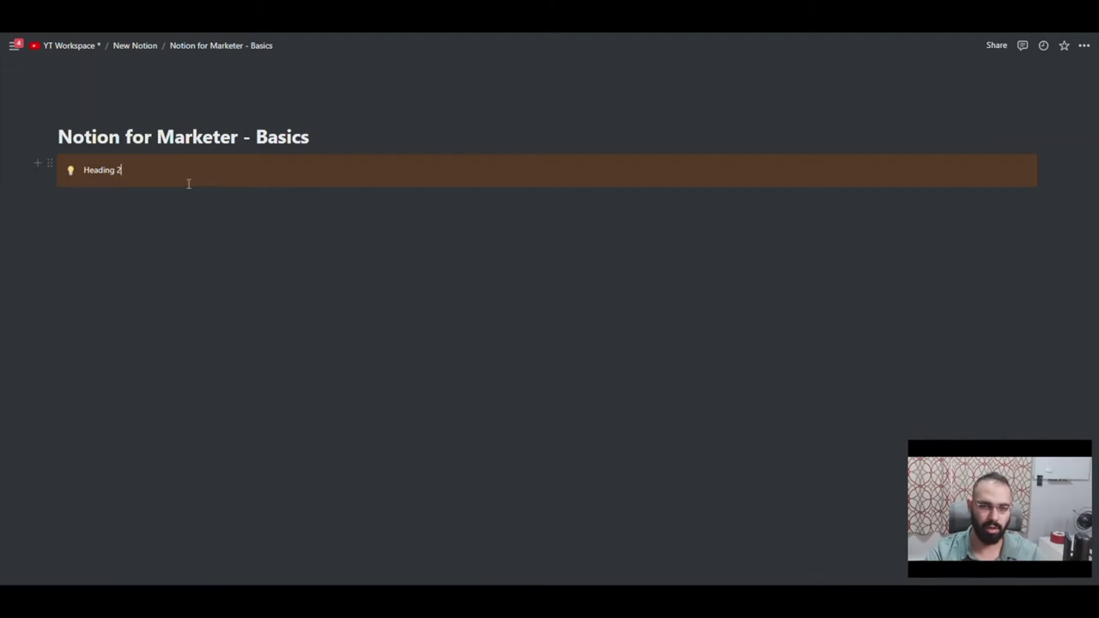
# Step: Give the callout block a green background
pyautogui.click(50, 167)
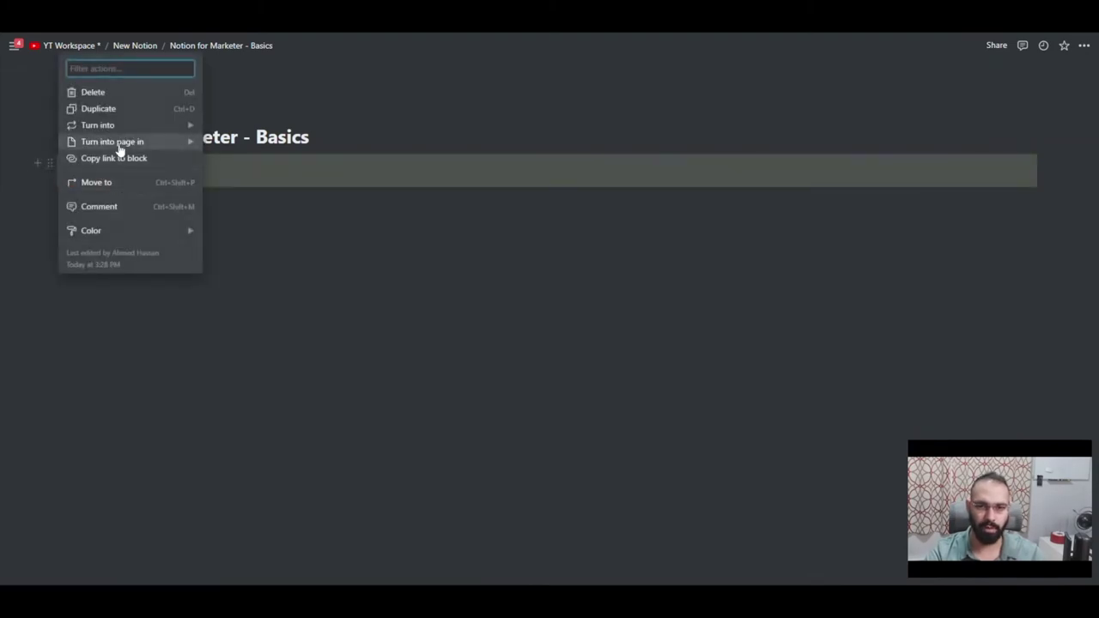
pyautogui.moveTo(111, 241)
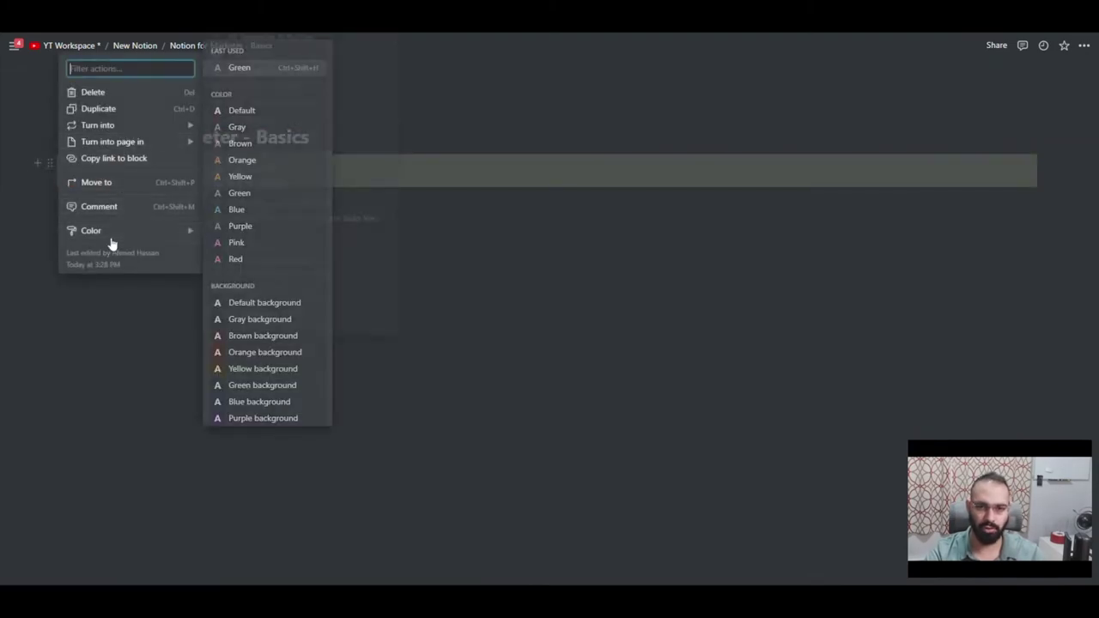
pyautogui.click(256, 386)
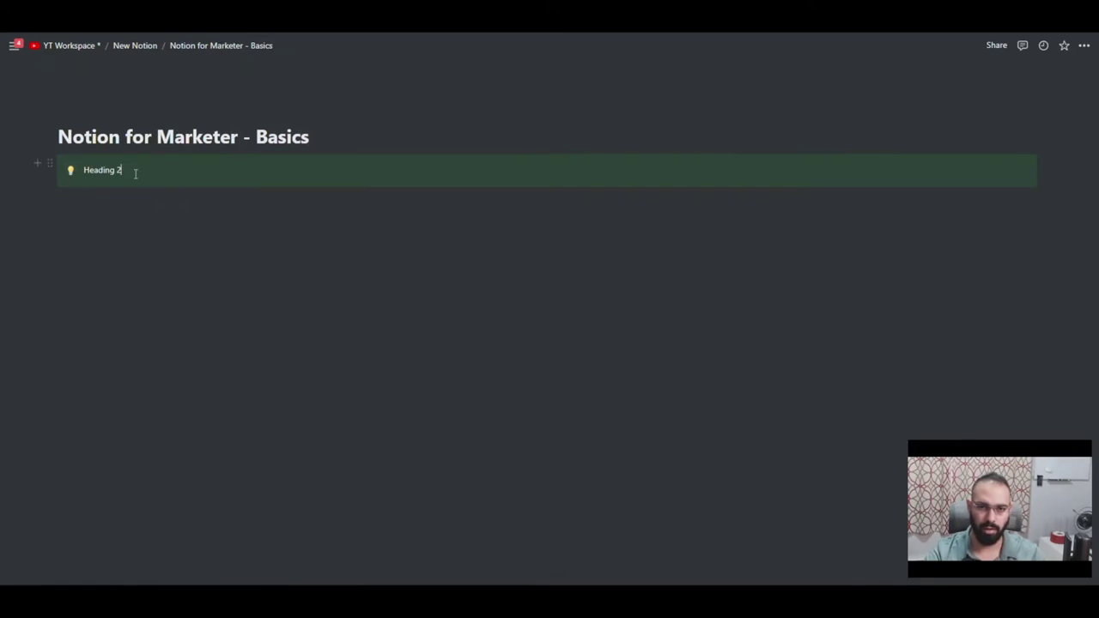
# Step: Colour the callout's 'Heading 2' text blue
pyautogui.moveTo(134, 175); pyautogui.dragTo(85, 172)
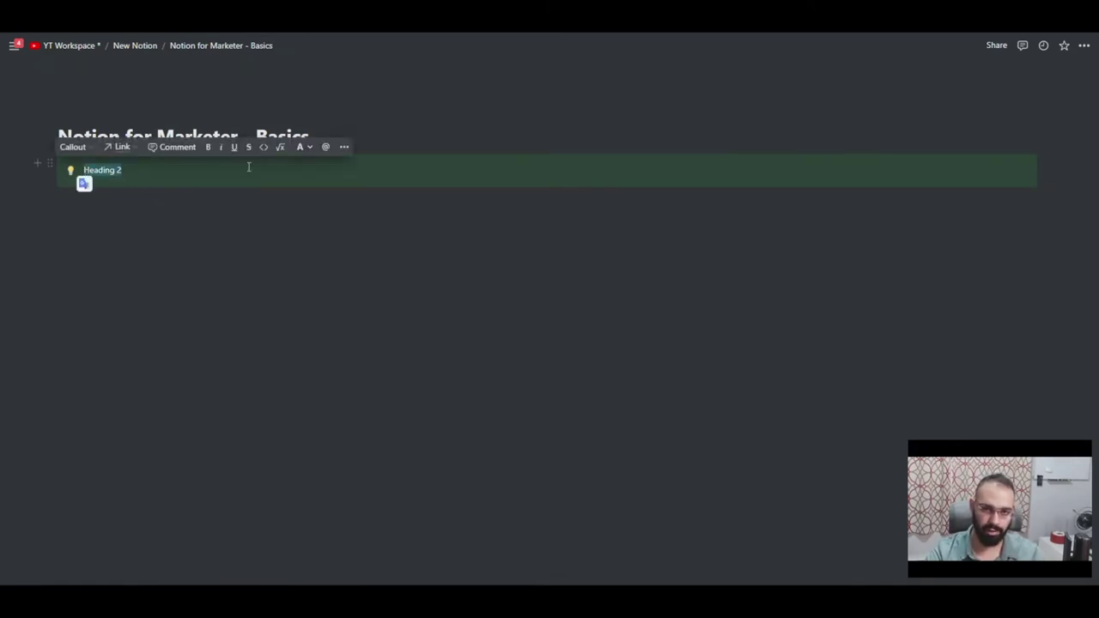
pyautogui.click(298, 148)
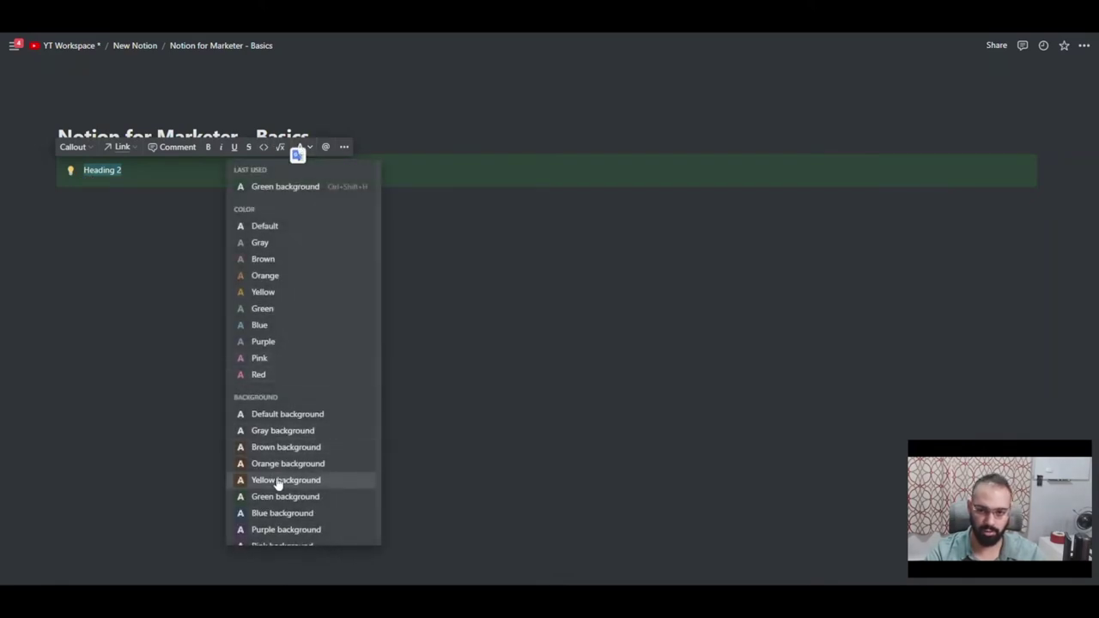
pyautogui.click(282, 513)
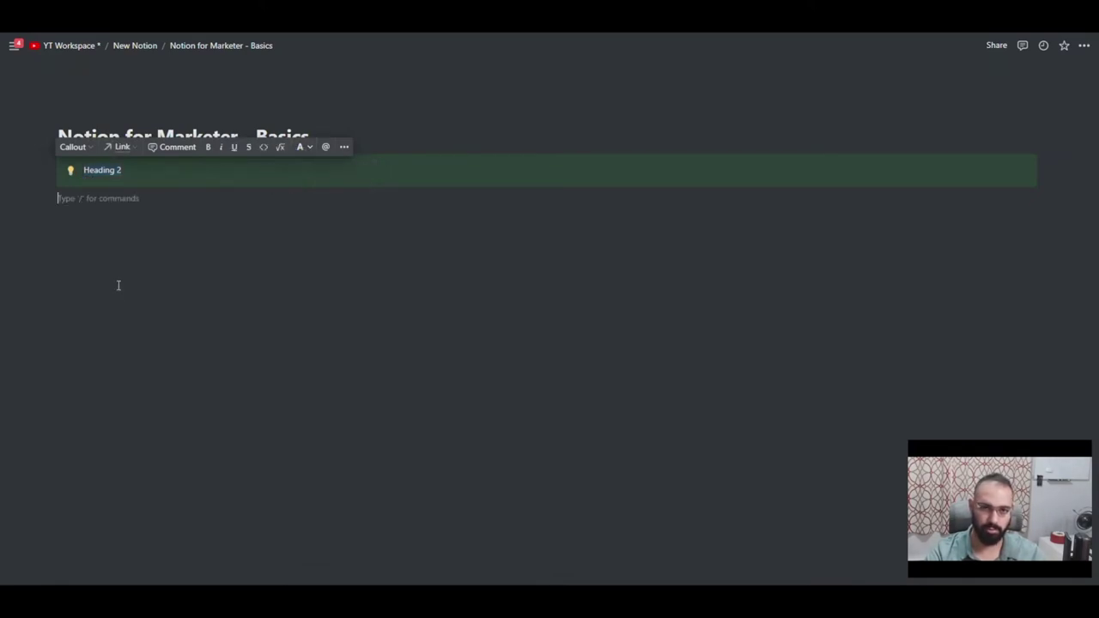
pyautogui.moveTo(125, 171); pyautogui.dragTo(87, 169)
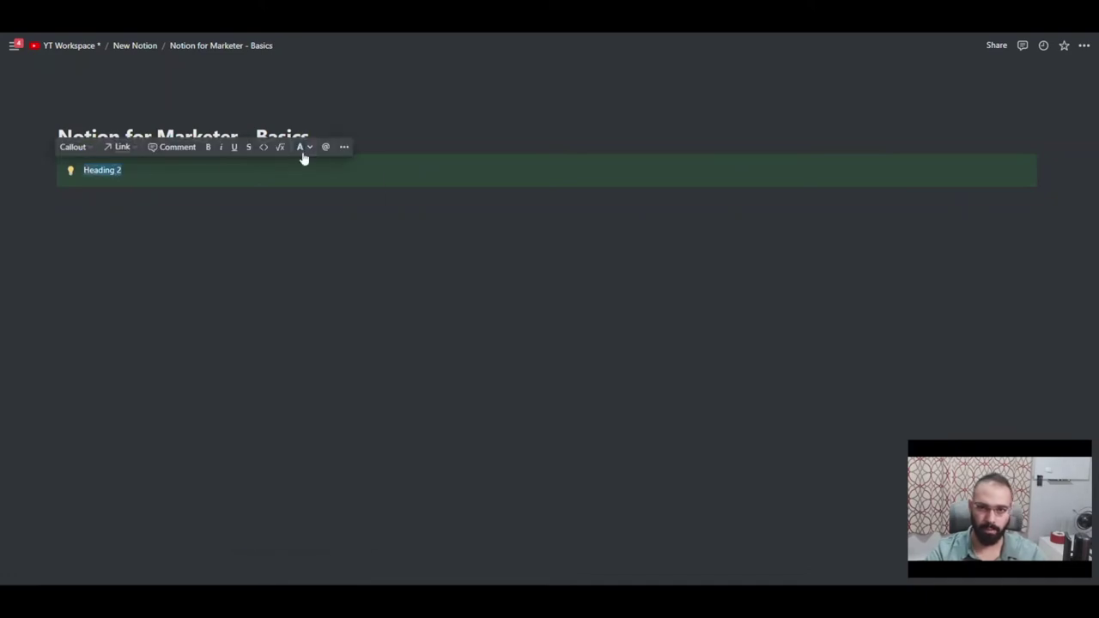
pyautogui.click(301, 147)
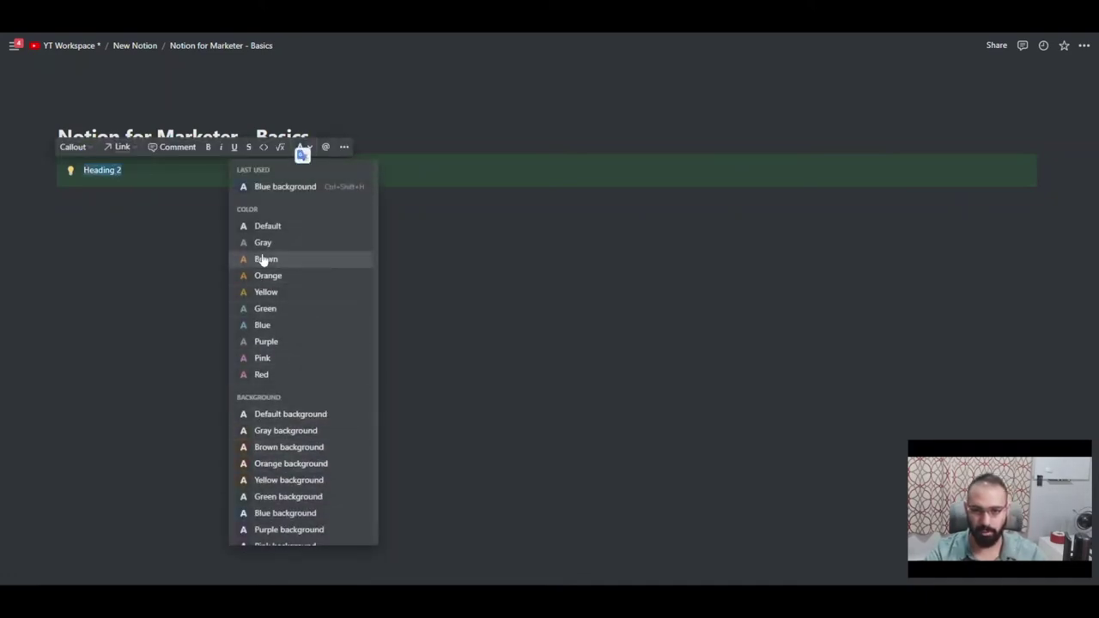
pyautogui.click(258, 325)
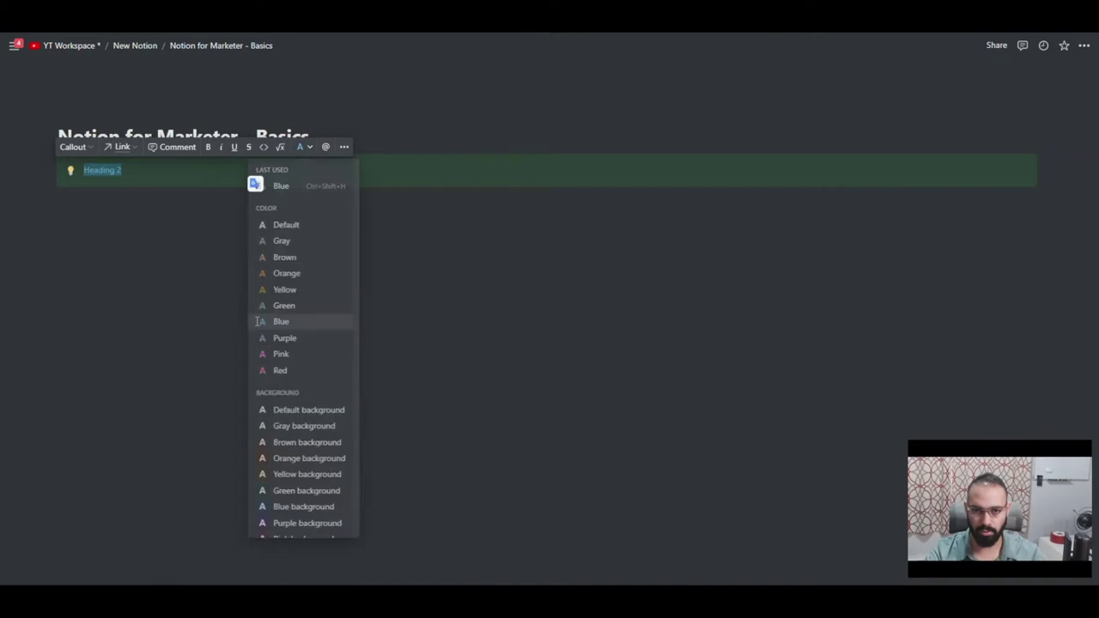
pyautogui.click(145, 171)
# Step: Recheck the heading's text colour and start an empty block below the callout
pyautogui.moveTo(141, 172); pyautogui.dragTo(86, 163)
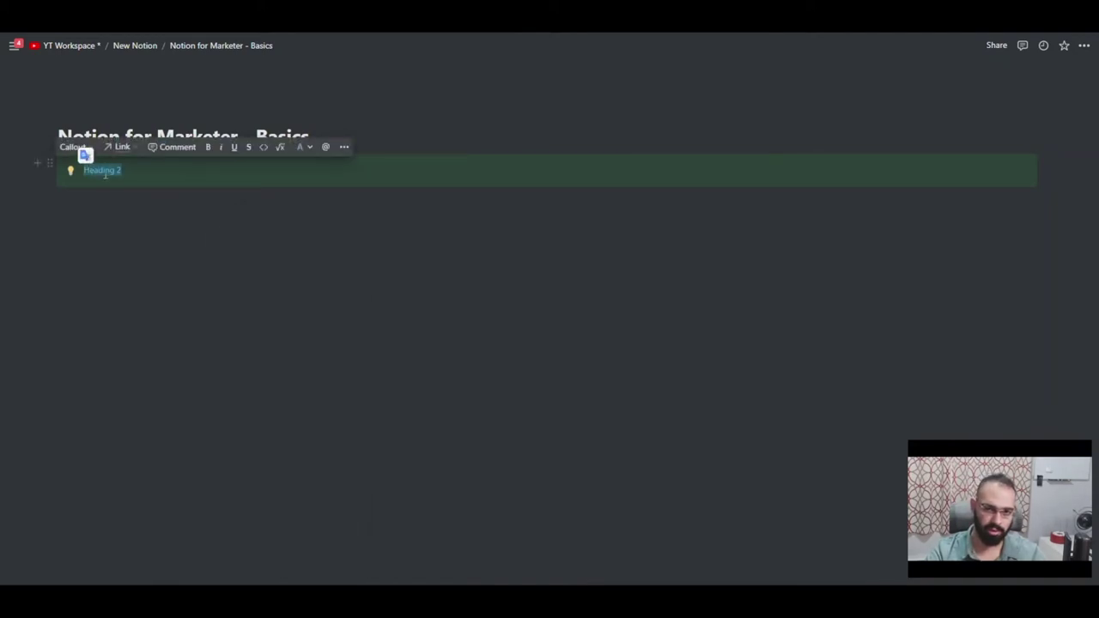
pyautogui.click(308, 149)
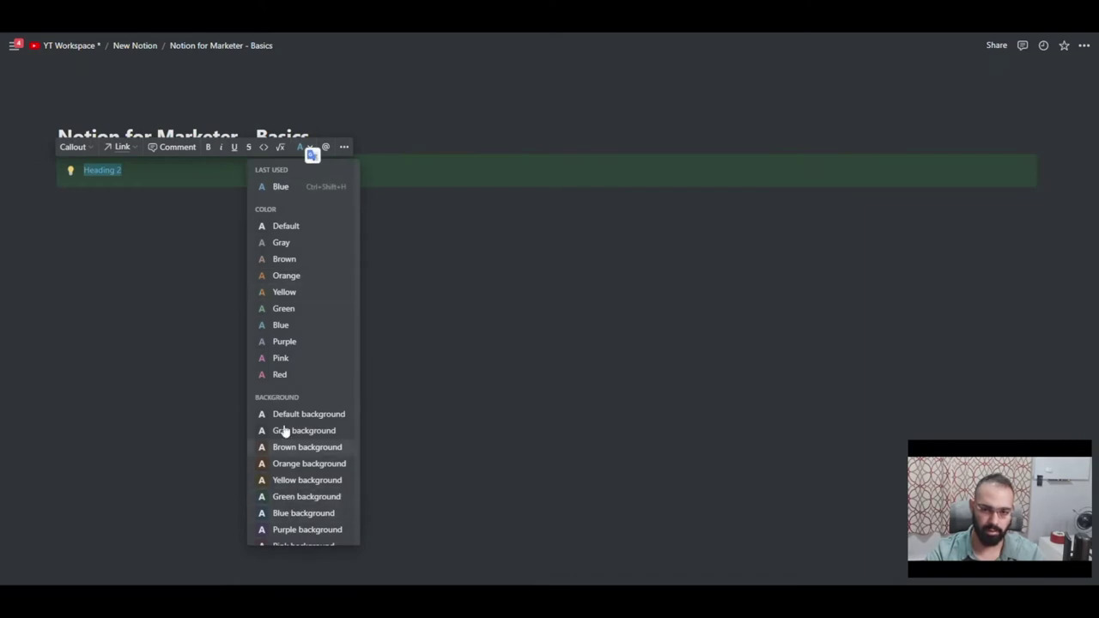
pyautogui.click(152, 179)
pyautogui.click(119, 219)
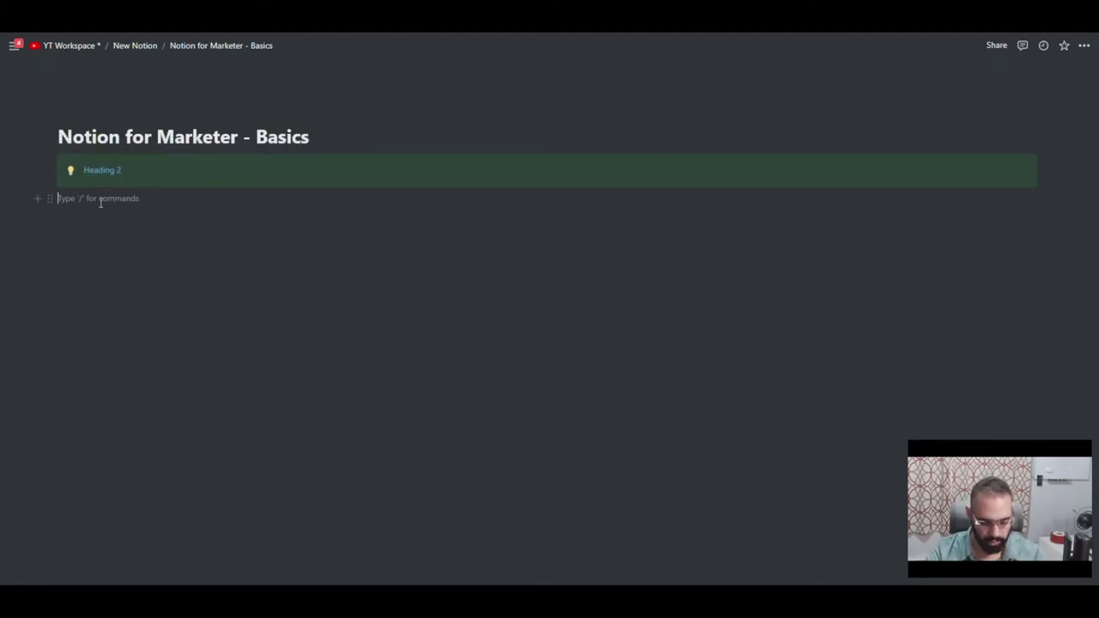
# Step: Insert a simple table with /ta, add two columns, and enable header row and header column
pyautogui.write('/ta')
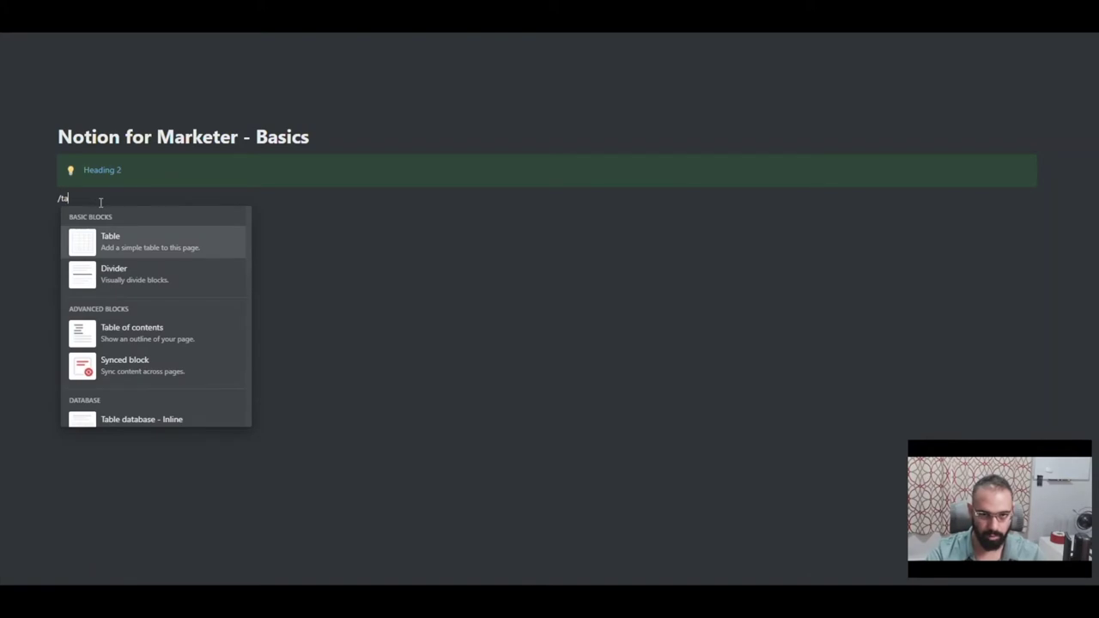
pyautogui.press('Return')
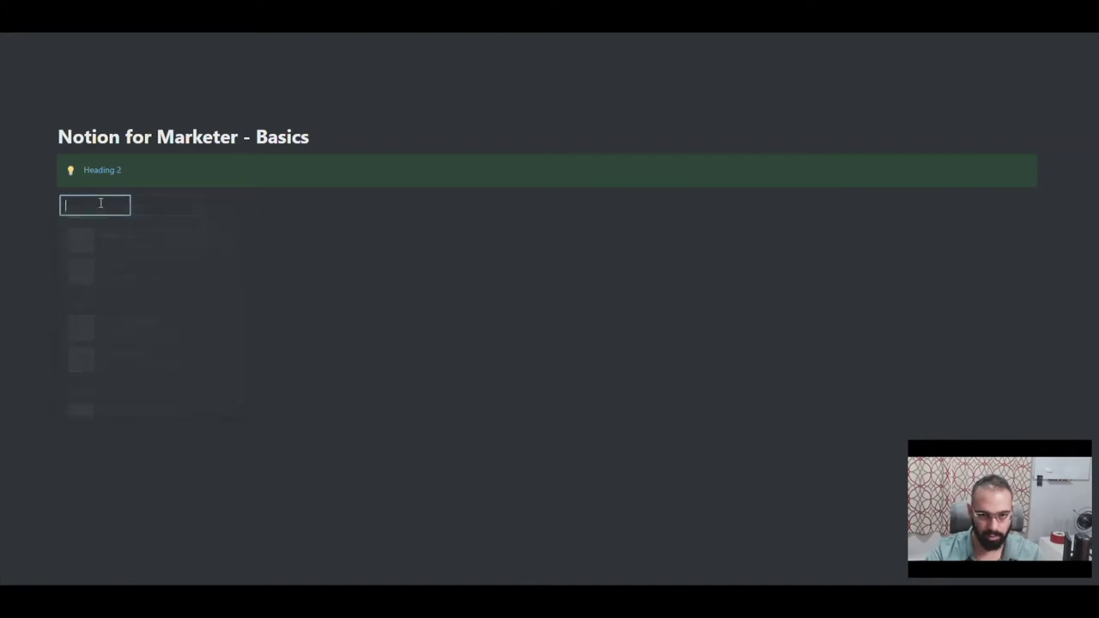
pyautogui.click(208, 223)
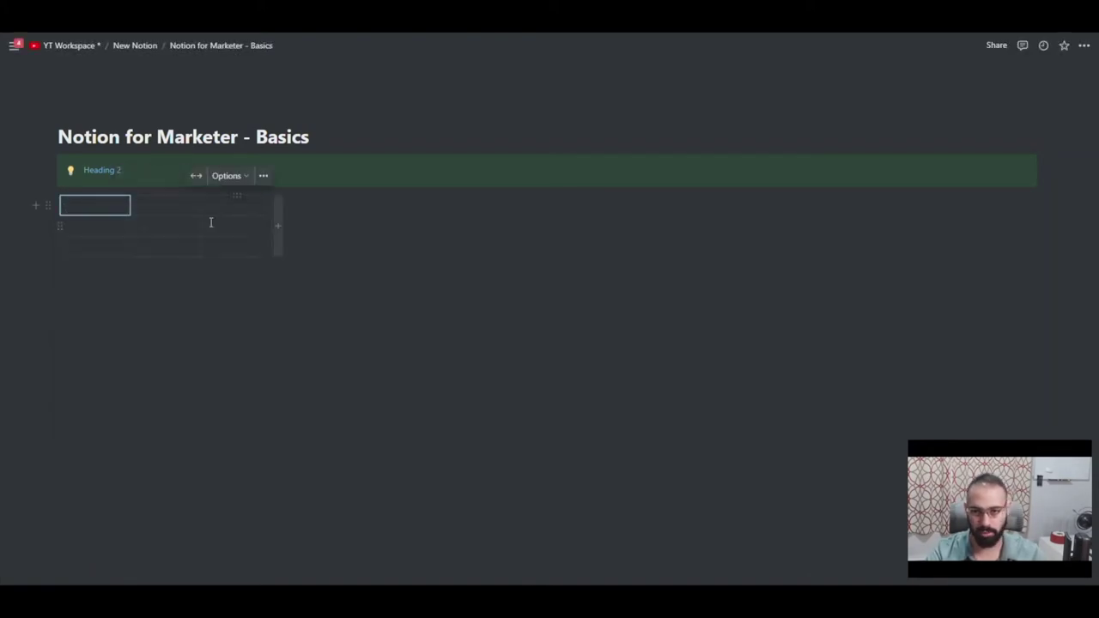
pyautogui.click(278, 226)
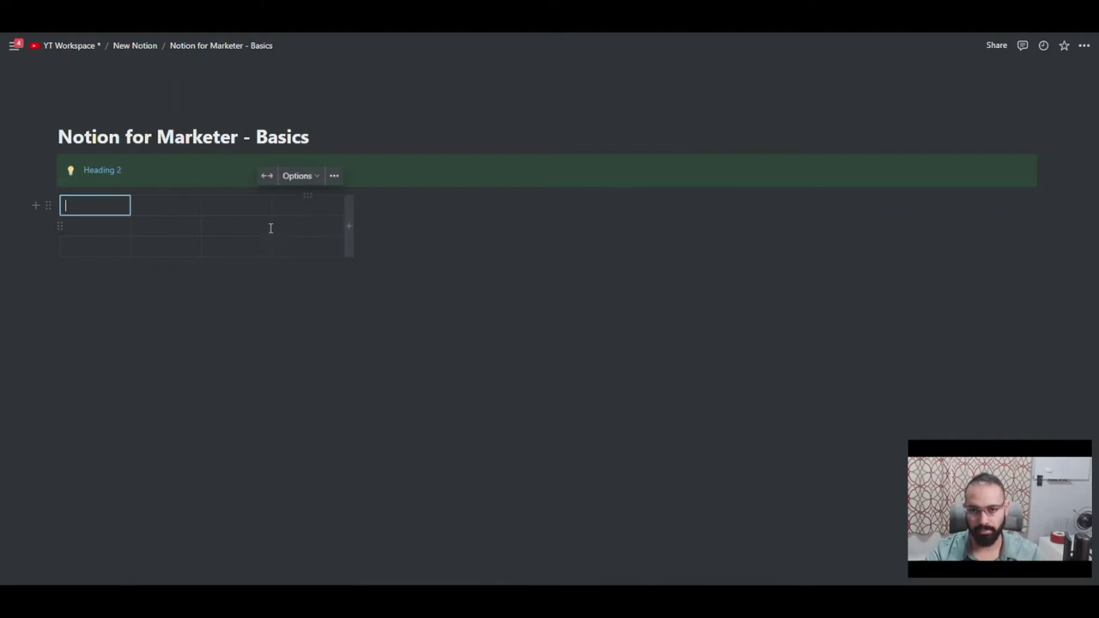
pyautogui.click(297, 177)
pyautogui.click(355, 201)
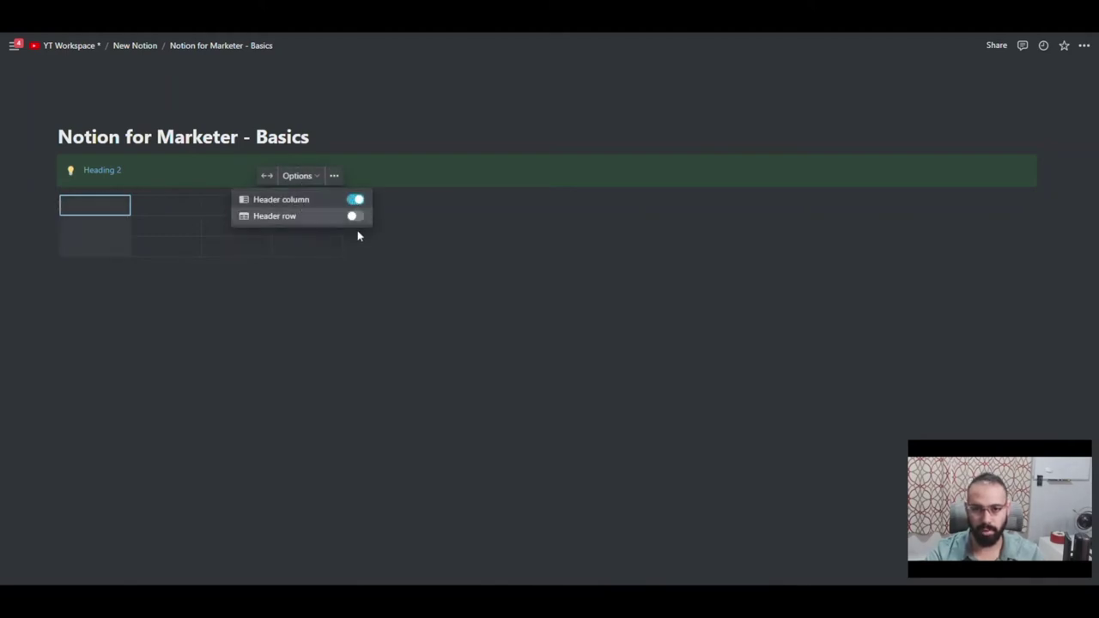
pyautogui.click(355, 216)
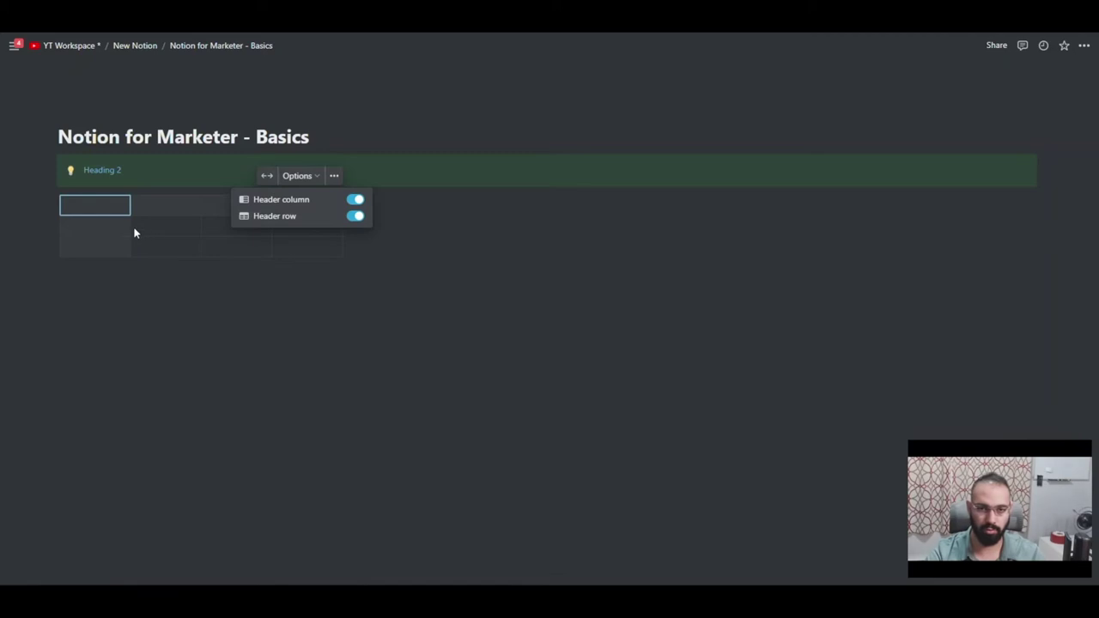
pyautogui.press('Escape')
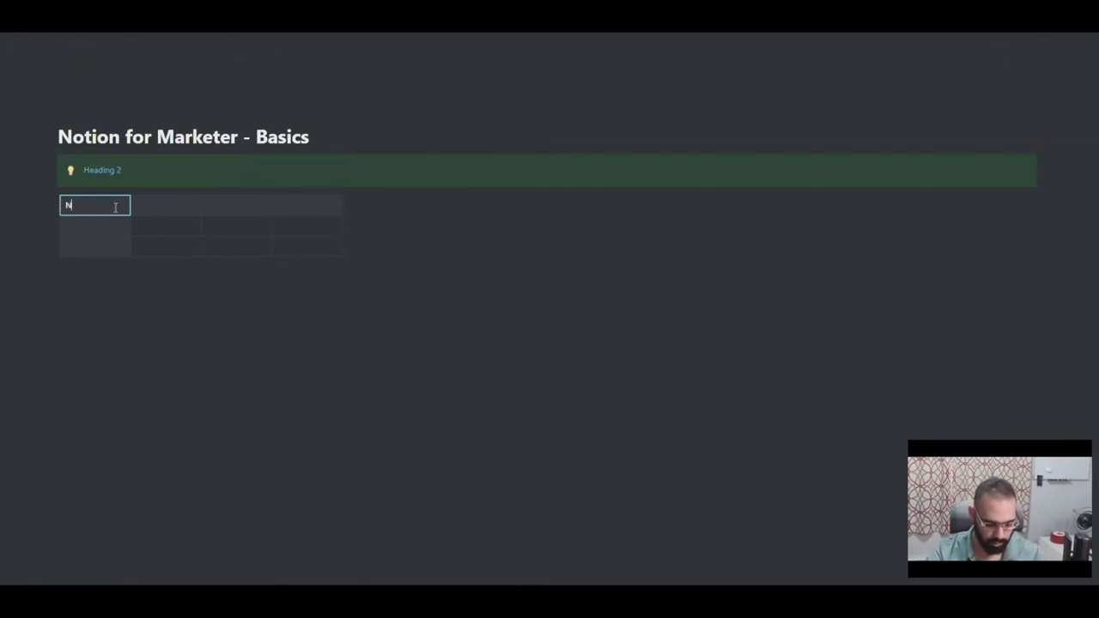
# Step: Fill in the column headings Number, Tags and Company
pyautogui.click(163, 212)
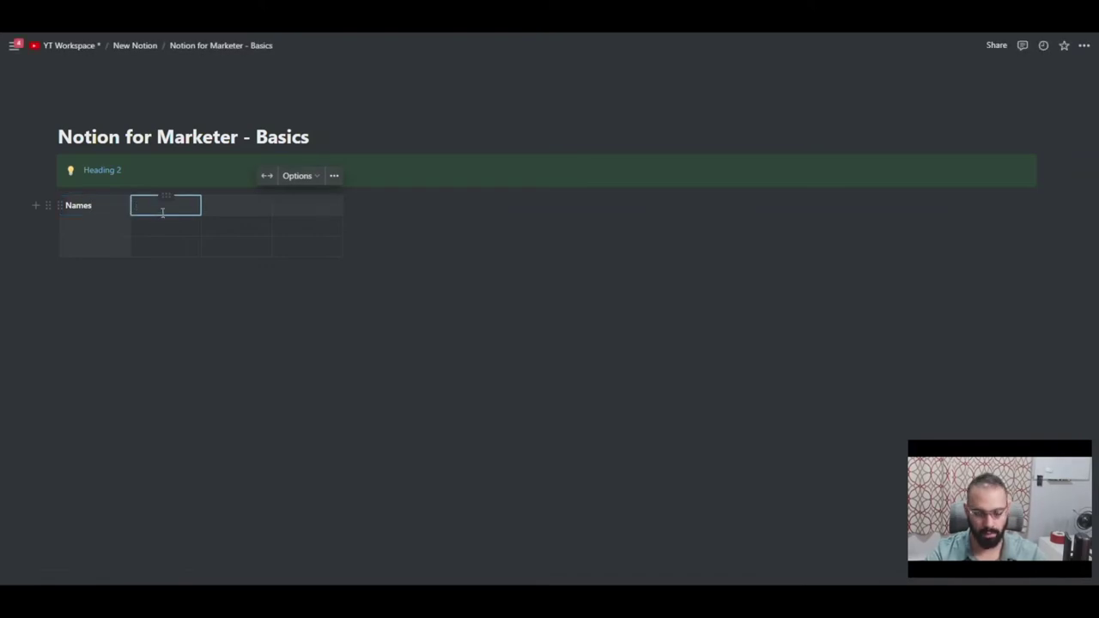
pyautogui.write('Number')
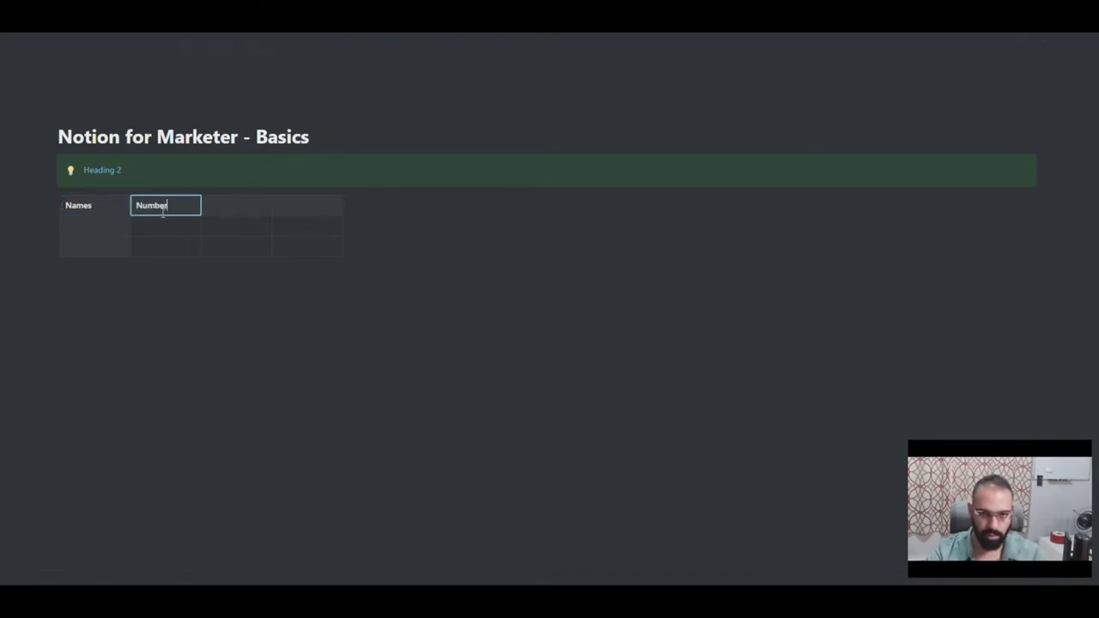
pyautogui.rightClick(162, 214)
pyautogui.click(260, 204)
pyautogui.click(261, 204)
pyautogui.write('Tags')
pyautogui.click(289, 204)
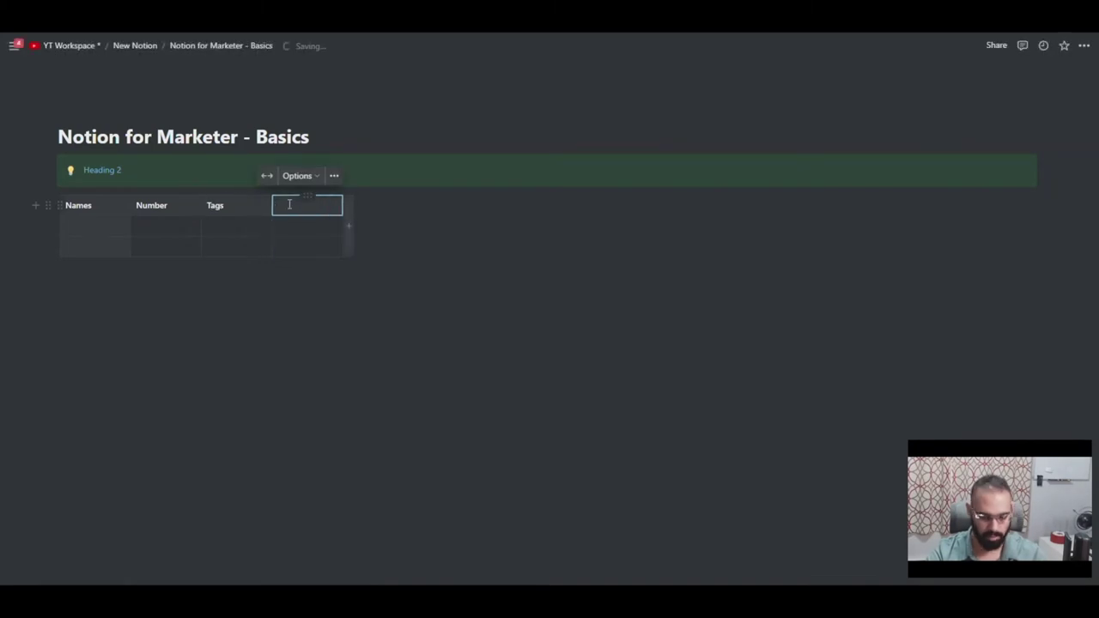
pyautogui.write('Company')
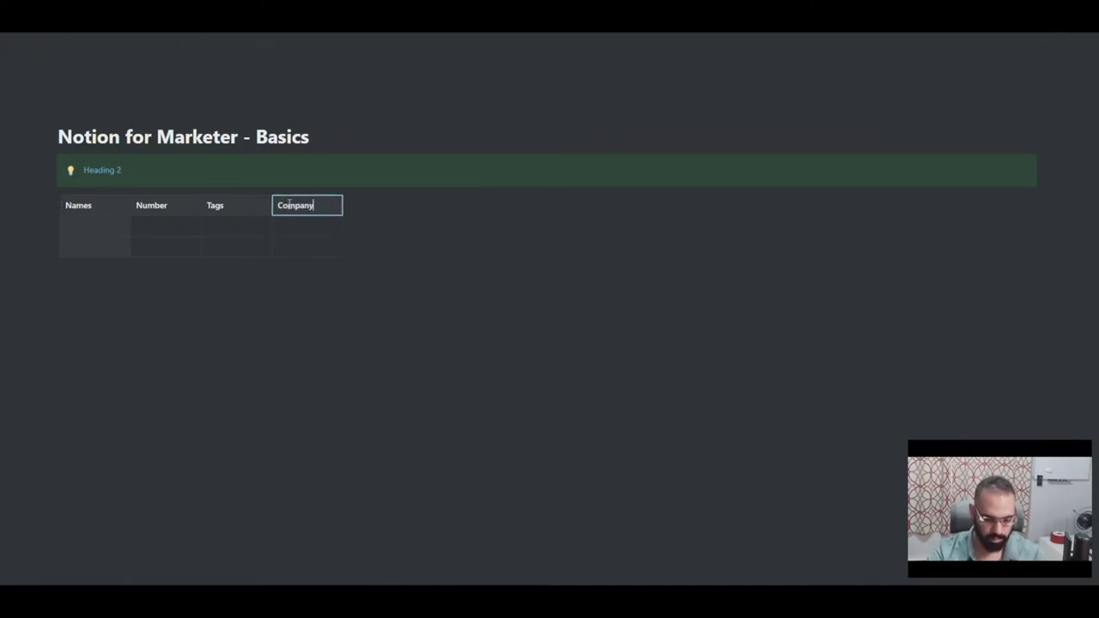
pyautogui.click(190, 333)
# Step: Enter Nike as the first row's name and Numbers 12 and 3 for the two rows
pyautogui.click(111, 231)
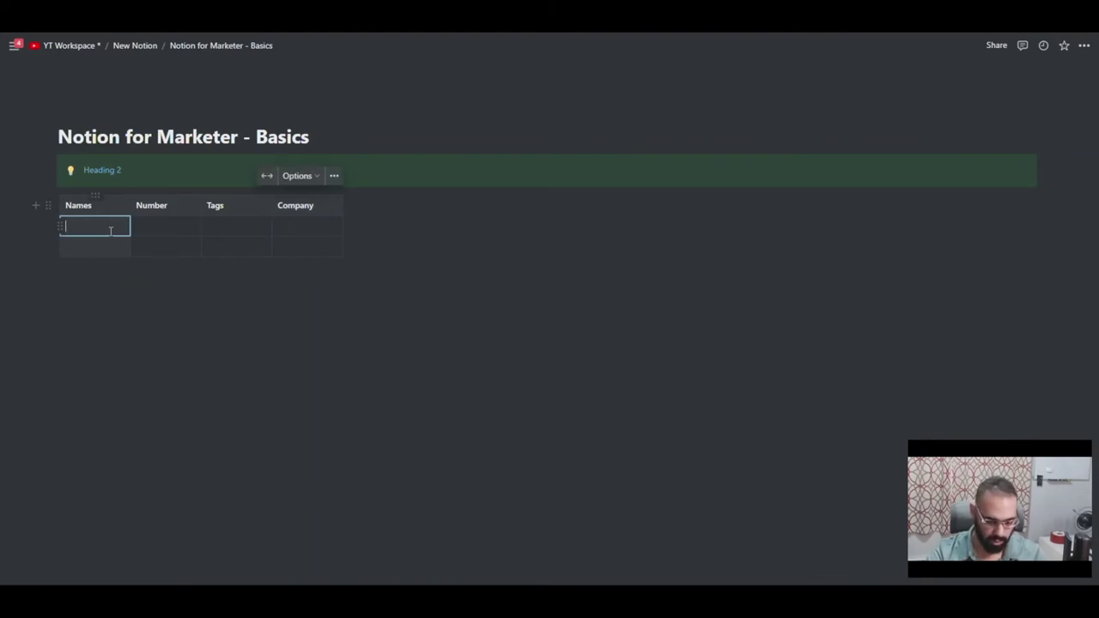
pyautogui.write('Nike')
pyautogui.press('Return')
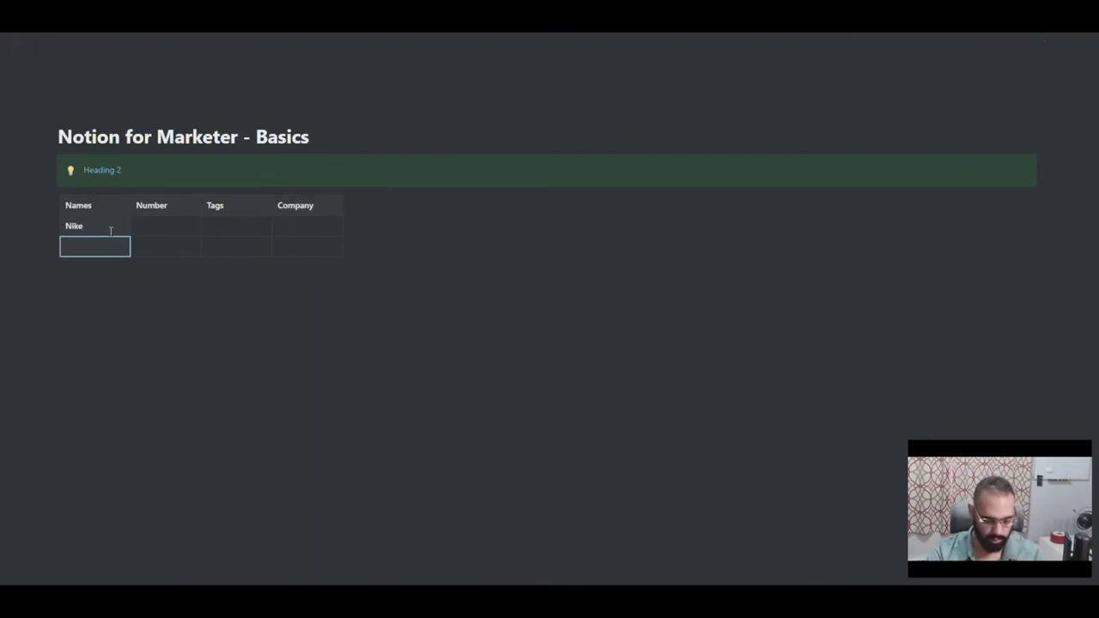
pyautogui.click(171, 226)
pyautogui.write('12')
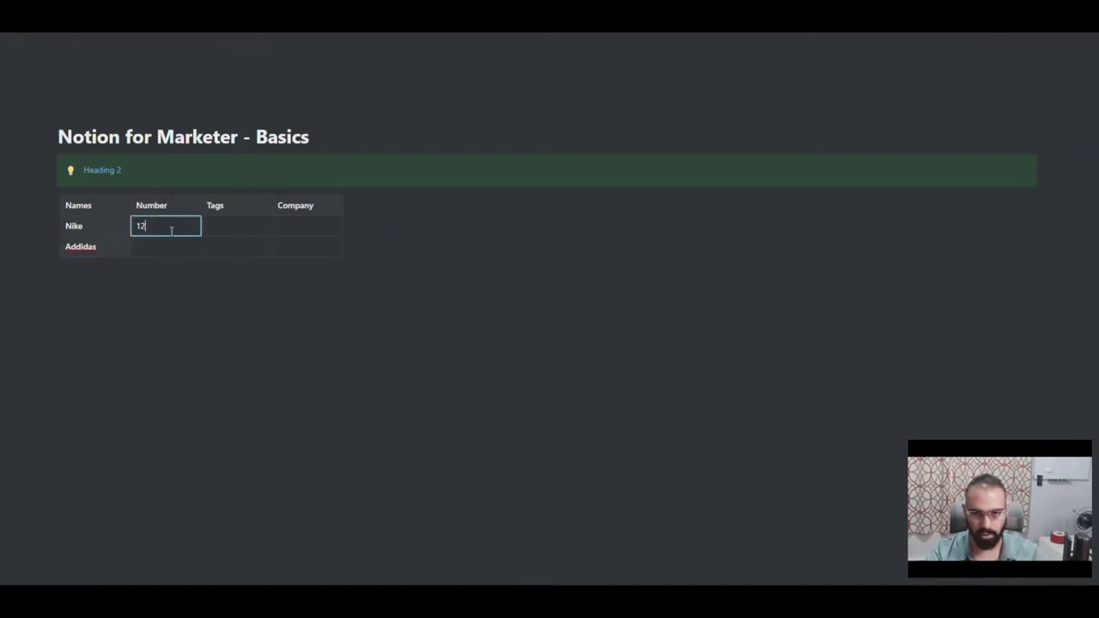
pyautogui.click(171, 247)
pyautogui.write('3')
# Step: Set Company to Nike and adidas.com, tag Nike 'shoes' and start Addidas's tag 'jake'
pyautogui.click(280, 225)
pyautogui.write('Nik')
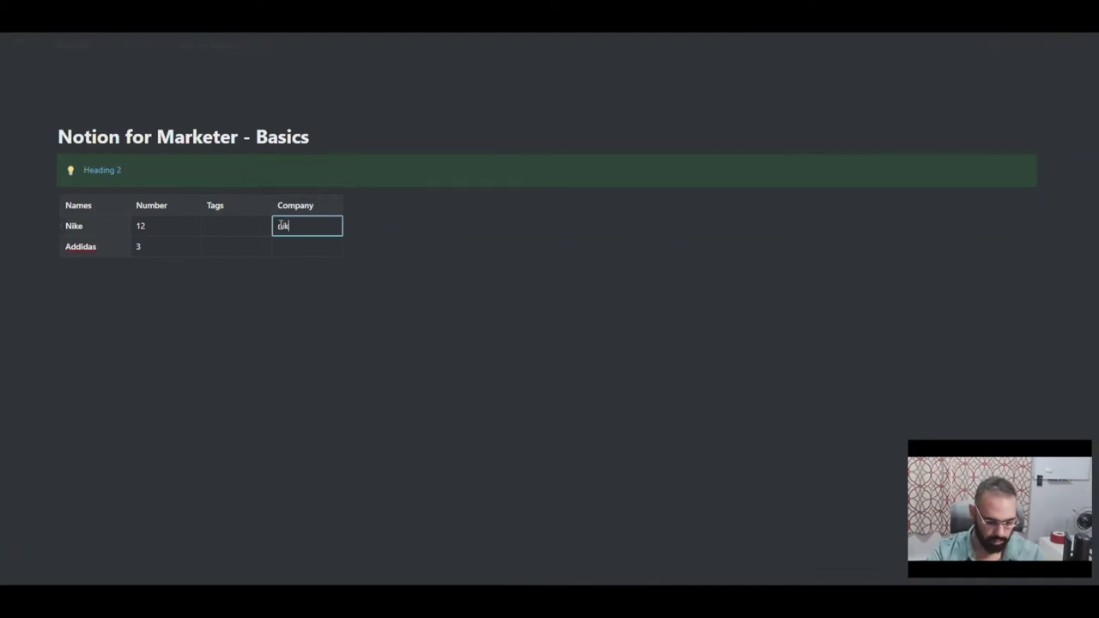
pyautogui.click(305, 246)
pyautogui.write('a')
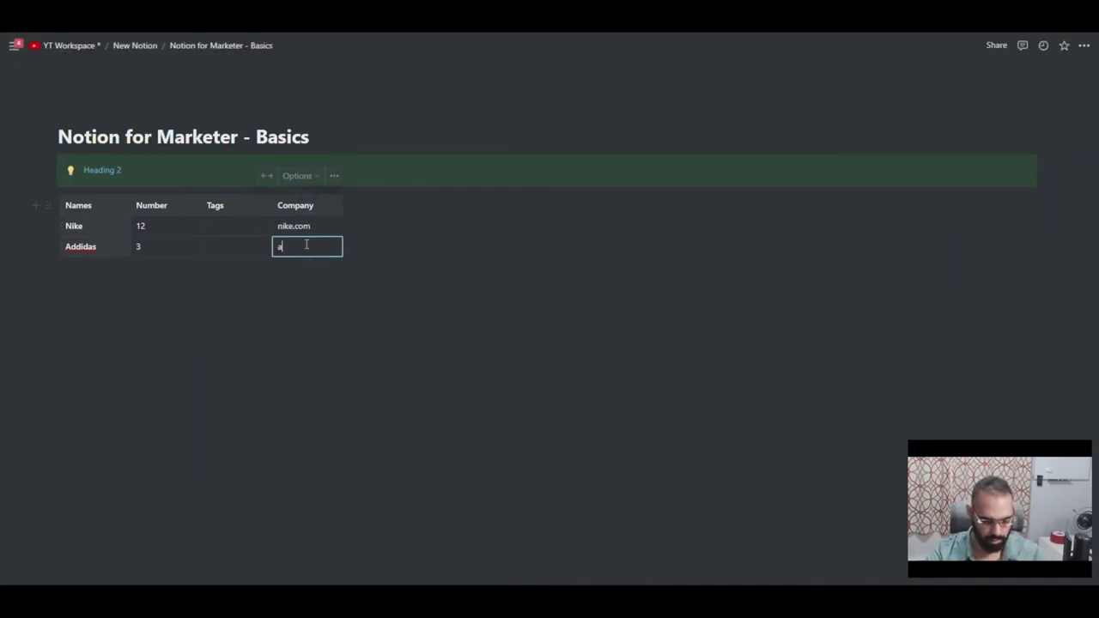
pyautogui.write('didas.com')
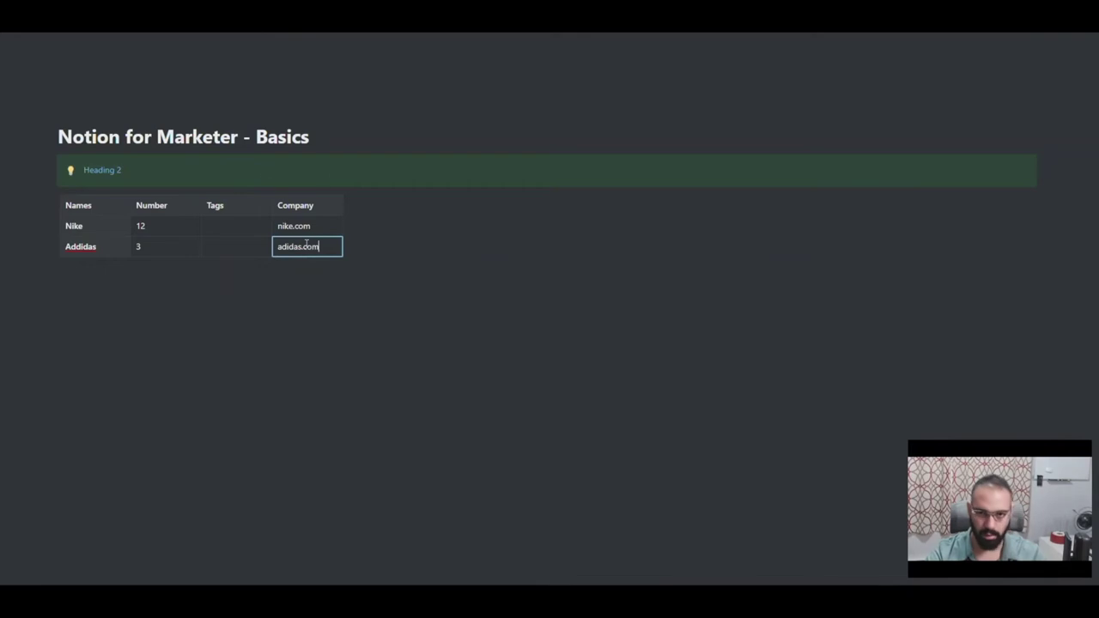
pyautogui.click(254, 230)
pyautogui.write('shoes')
pyautogui.click(254, 250)
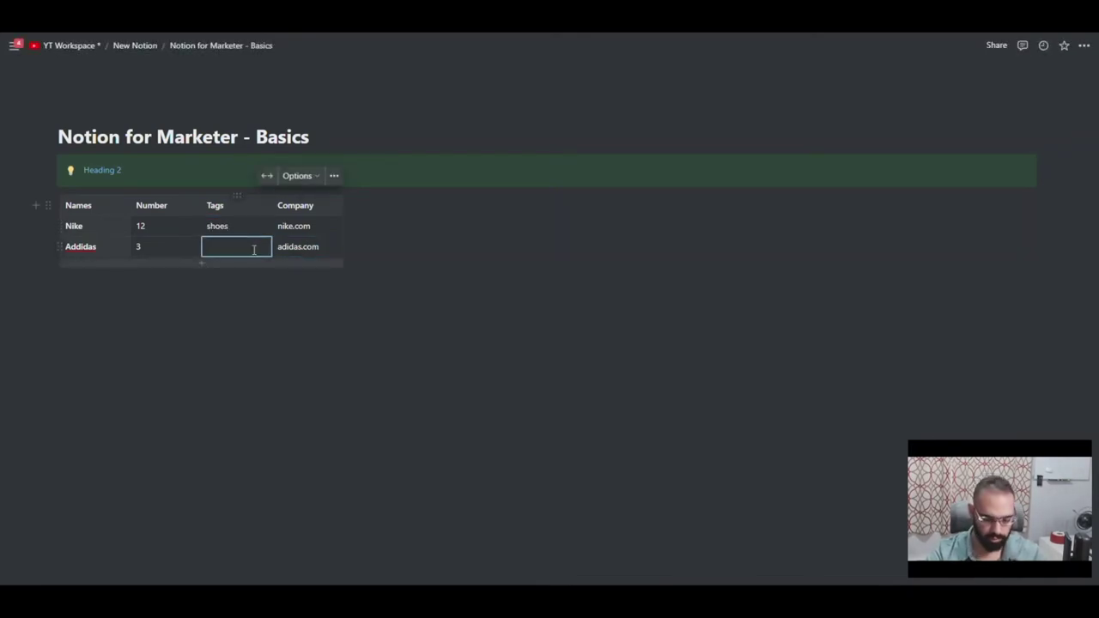
pyautogui.write('jakets')
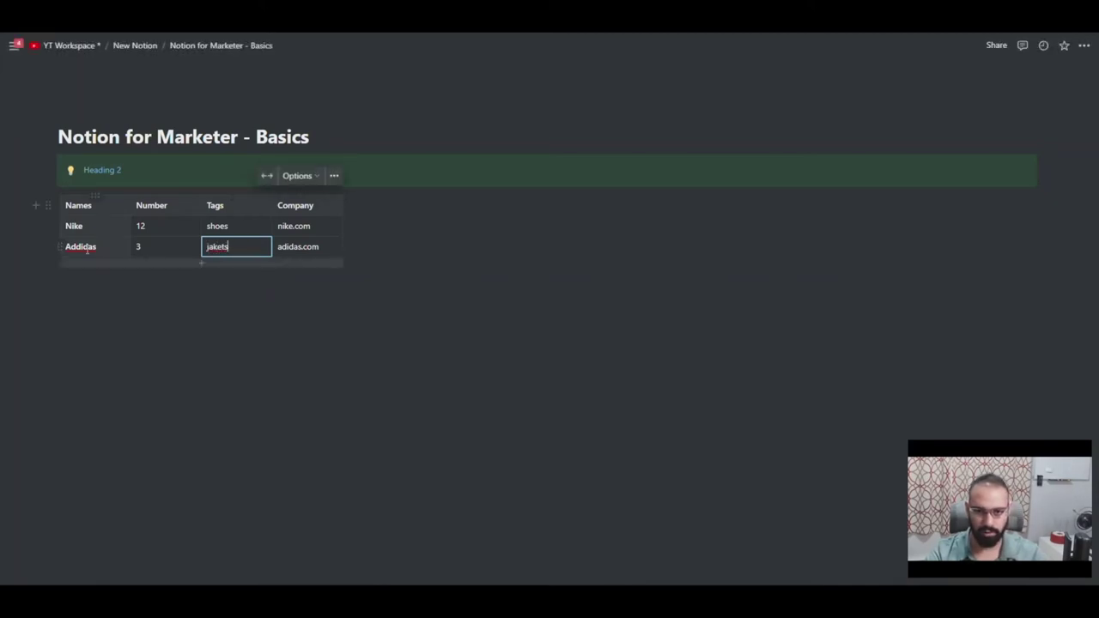
# Step: Toggle the table to full width and back, then add an empty column and row
pyautogui.click(269, 175)
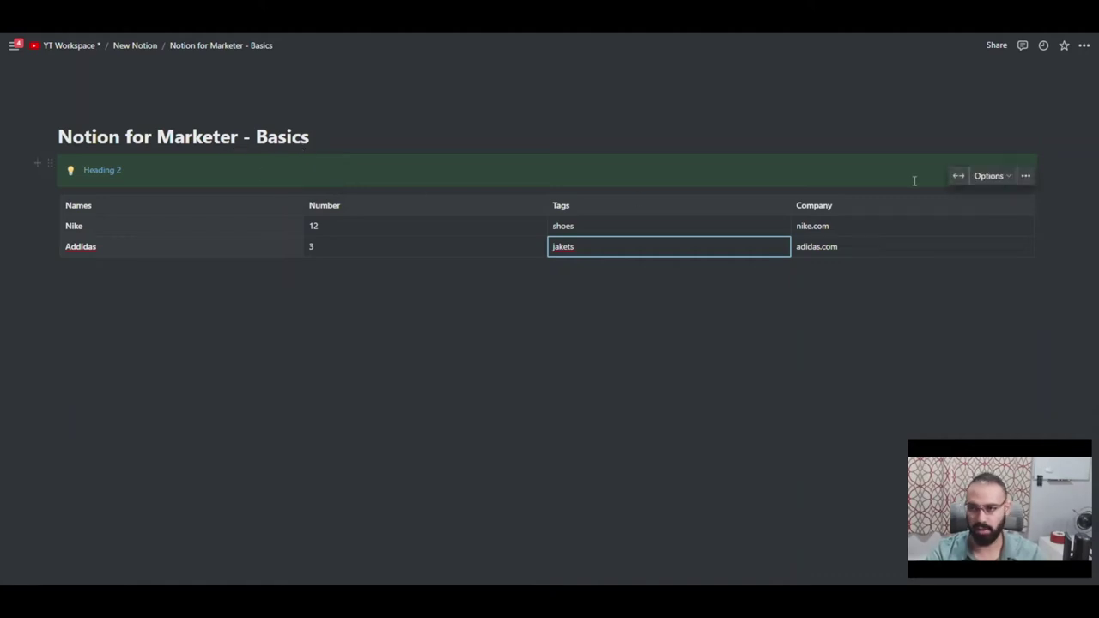
pyautogui.click(1006, 177)
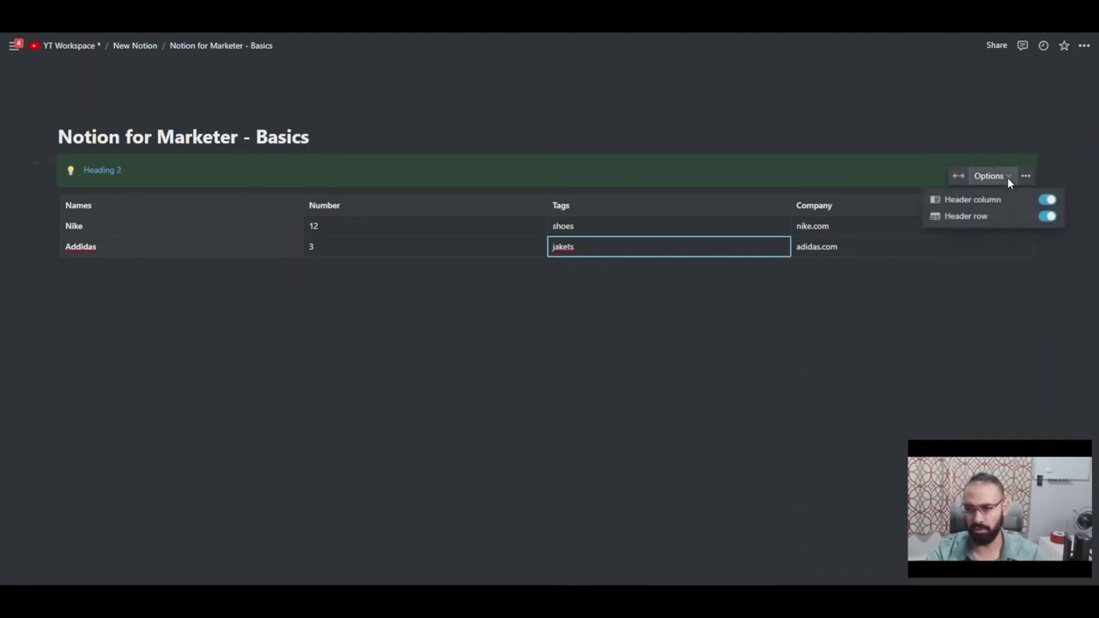
pyautogui.click(993, 248)
pyautogui.hotkey('ctrl', 'z')
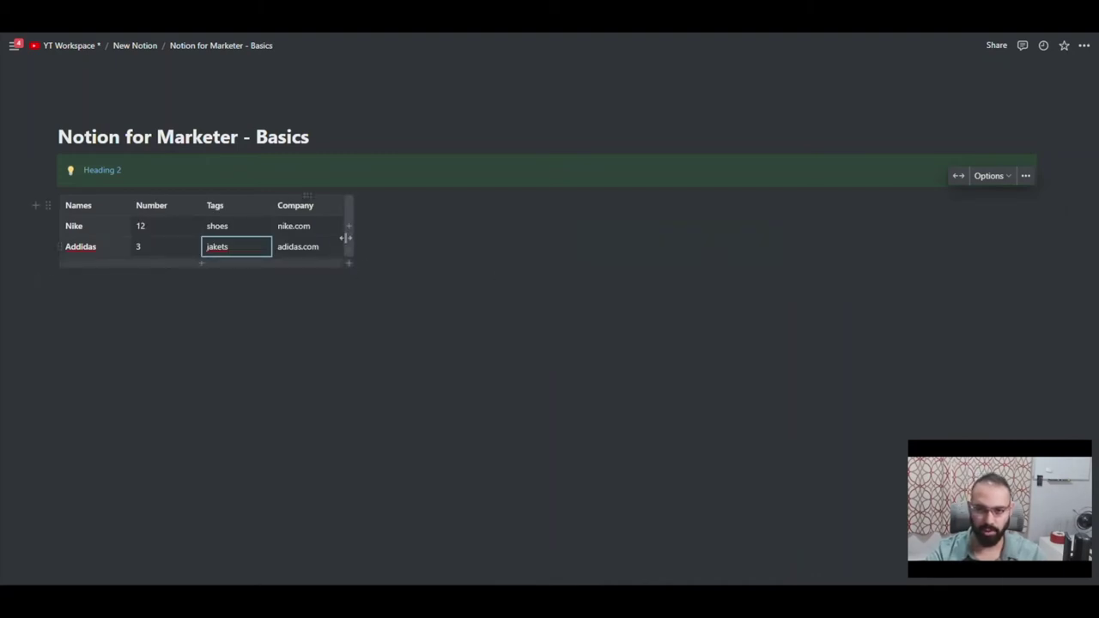
pyautogui.click(349, 235)
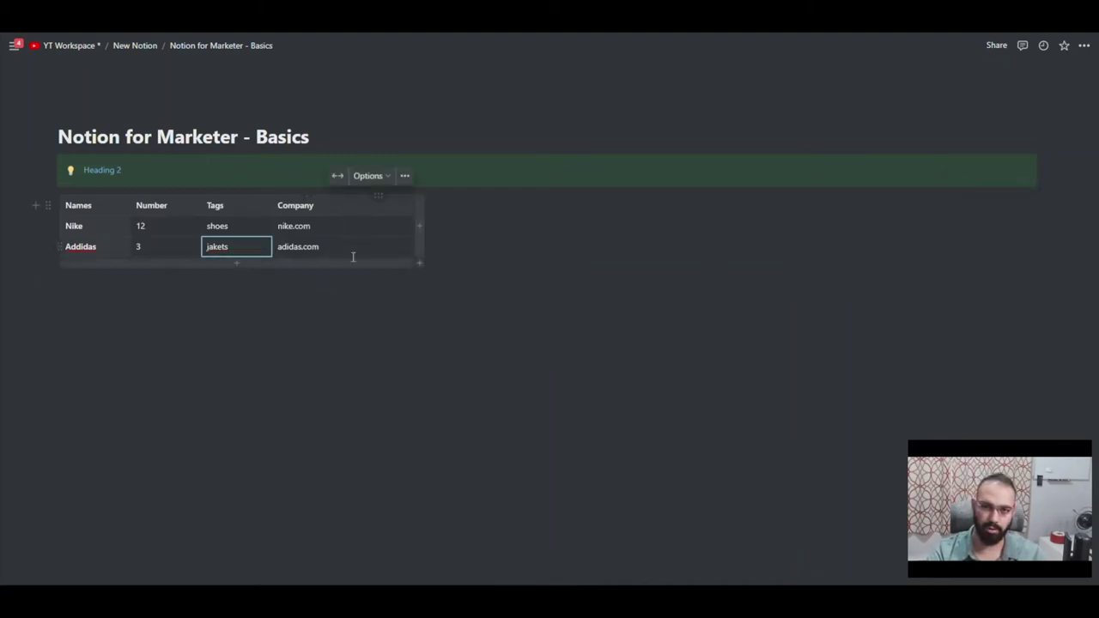
pyautogui.click(356, 262)
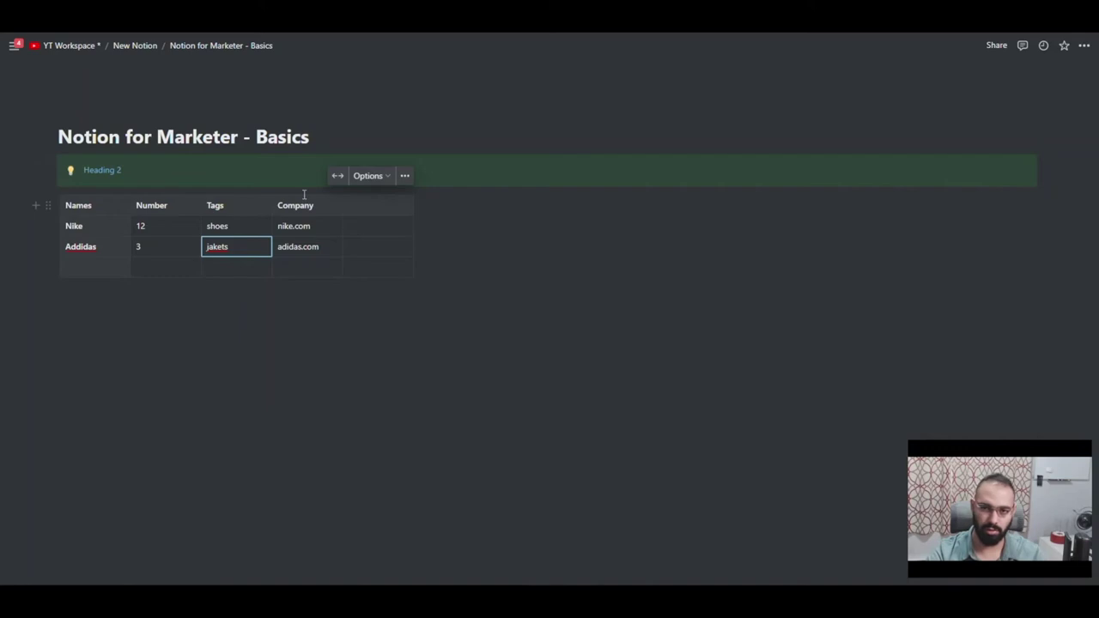
# Step: Move the Company column before Tags and convert the table into a database
pyautogui.moveTo(305, 196); pyautogui.dragTo(237, 196)
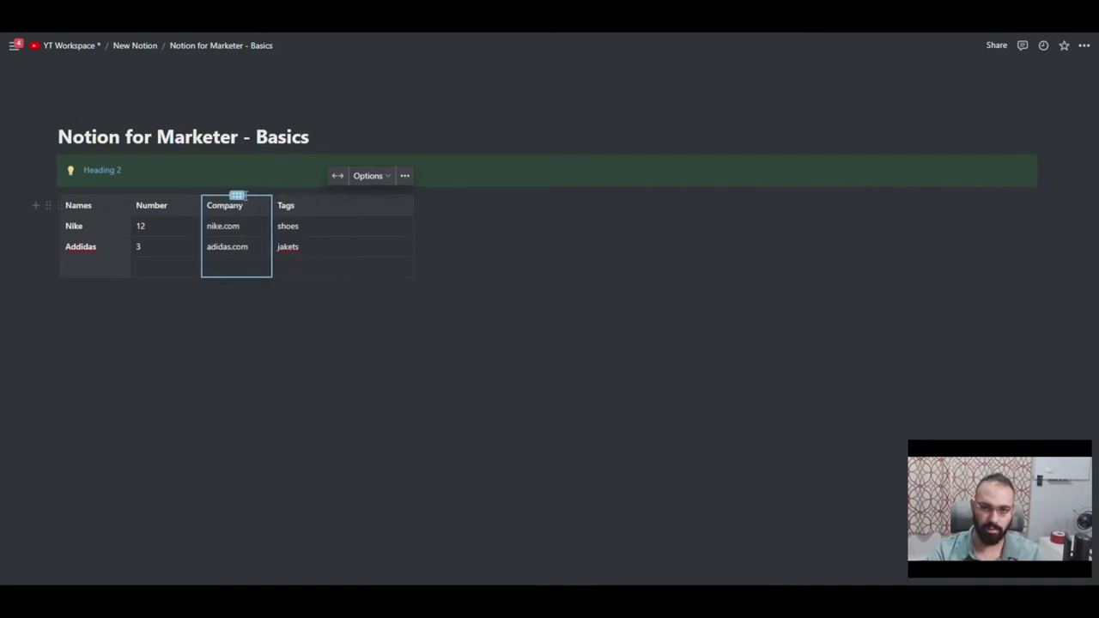
pyautogui.click(403, 175)
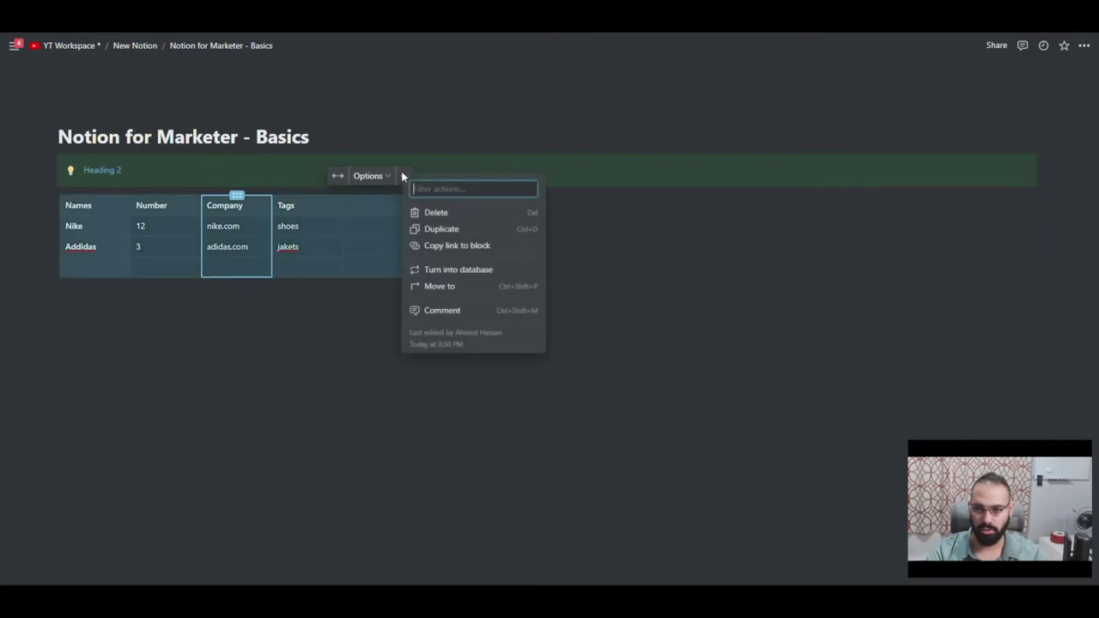
pyautogui.click(445, 271)
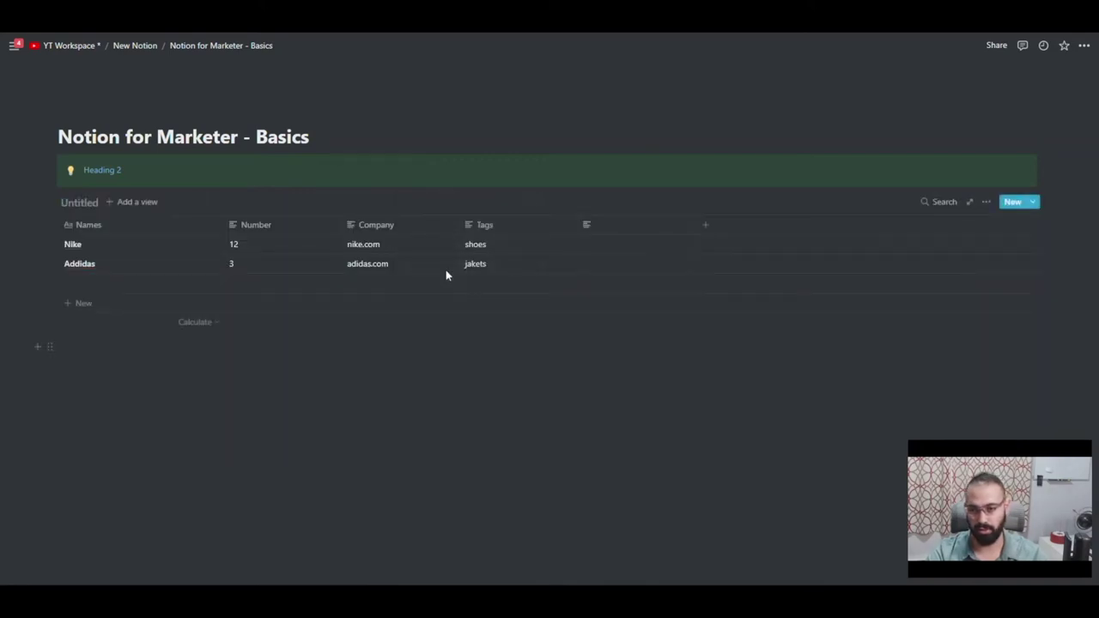
pyautogui.click(115, 345)
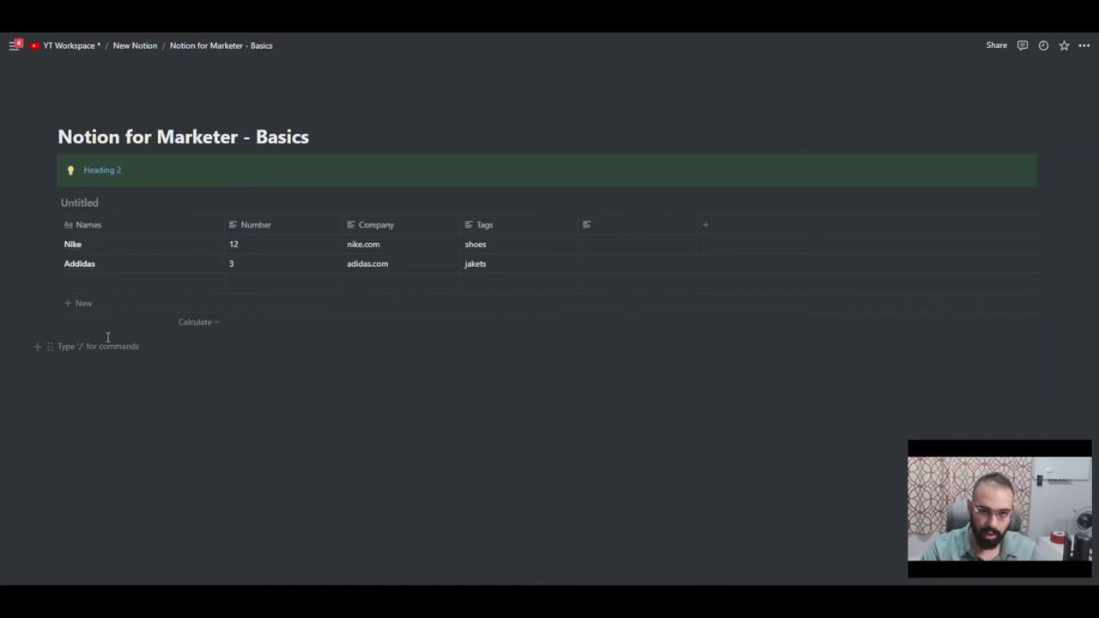
# Step: Title the database 'Database 1 (delete)', fixing the typo
pyautogui.click(80, 202)
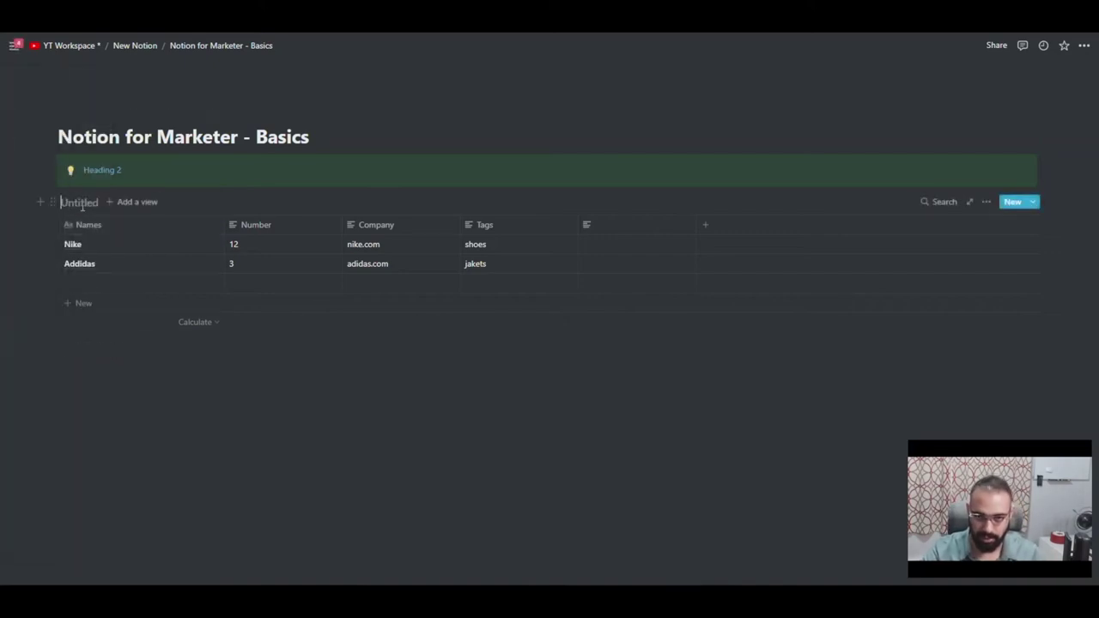
pyautogui.write('Da')
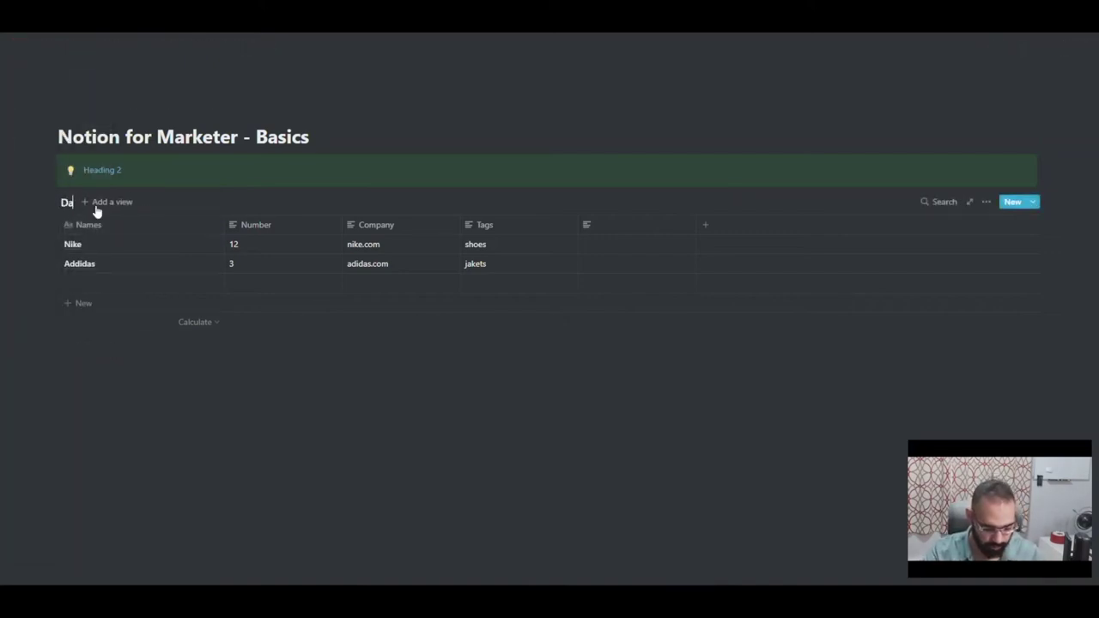
pyautogui.write('tabase 1')
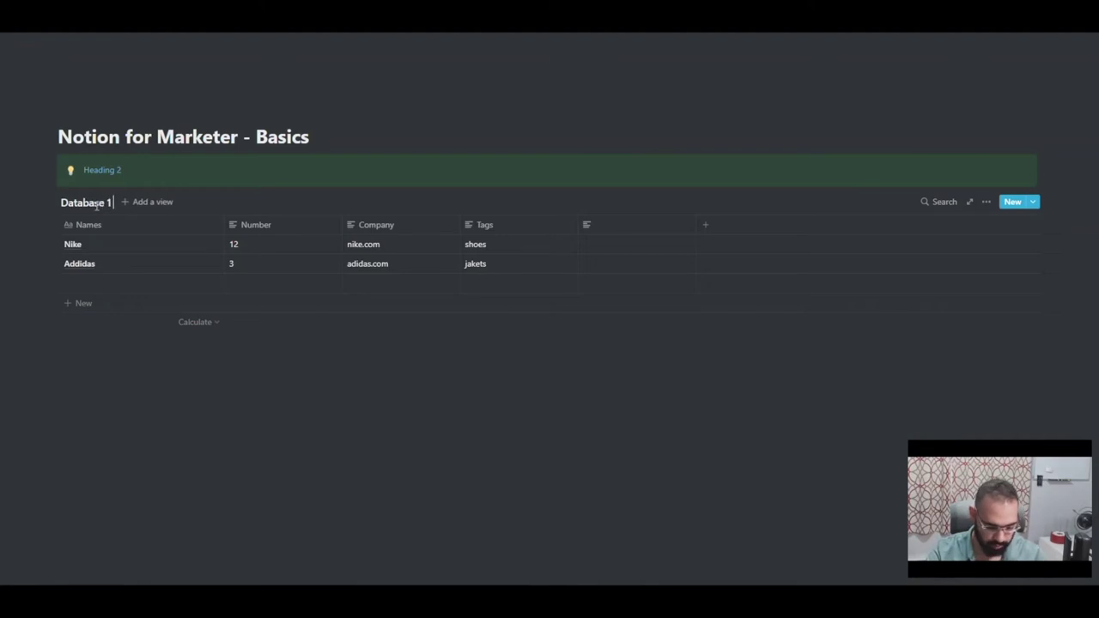
pyautogui.write(' (deletet)')
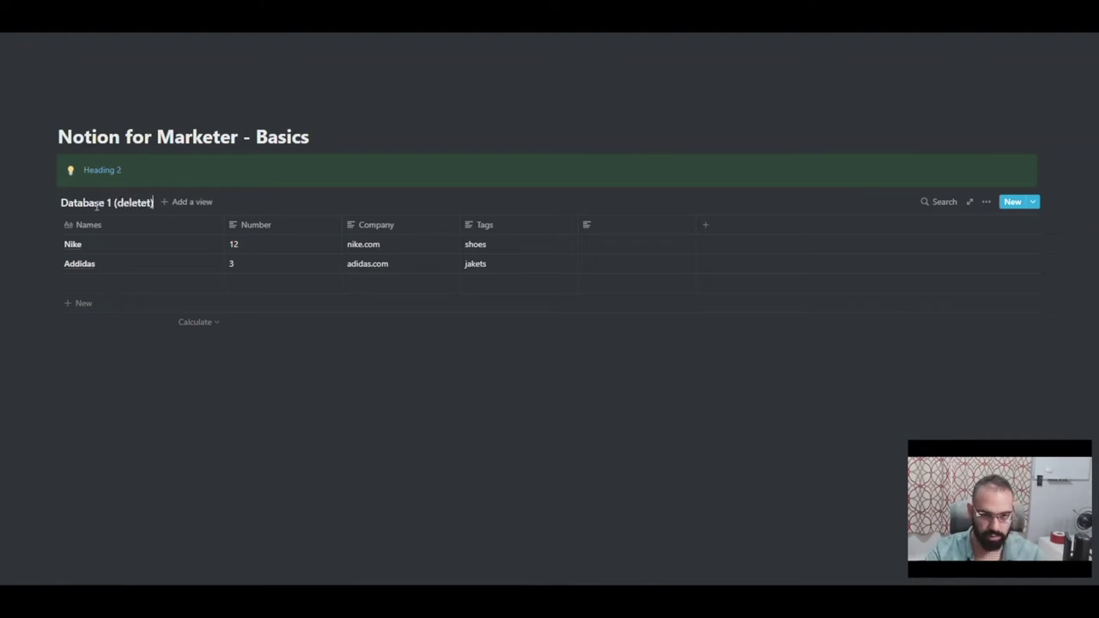
pyautogui.press('BackSpace')
pyautogui.press('BackSpace')
pyautogui.press('BackSpace')
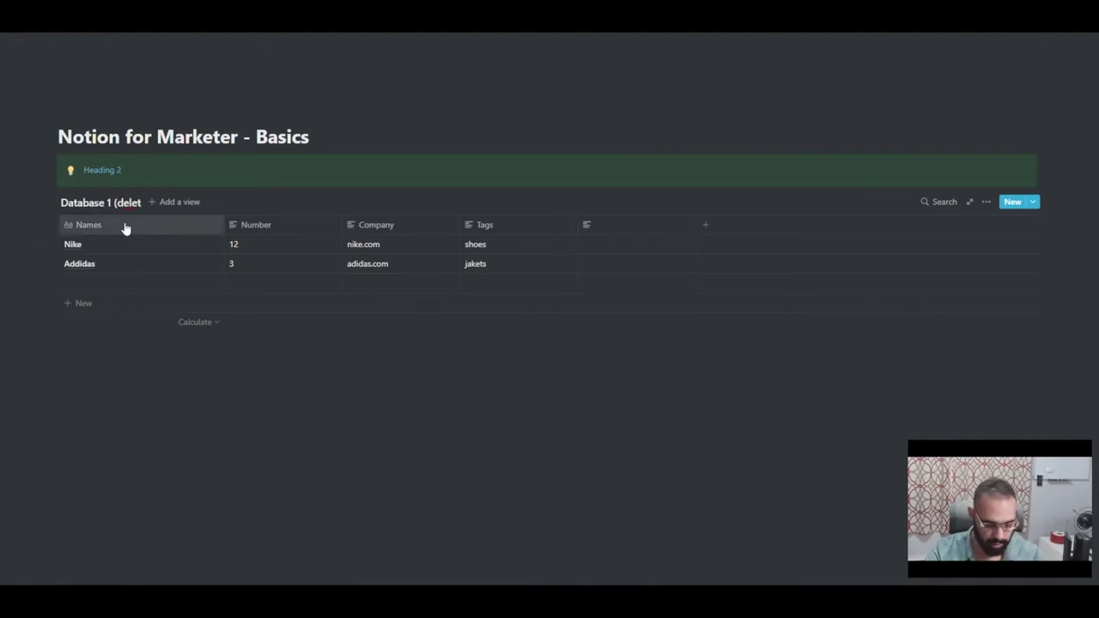
pyautogui.write('E)')
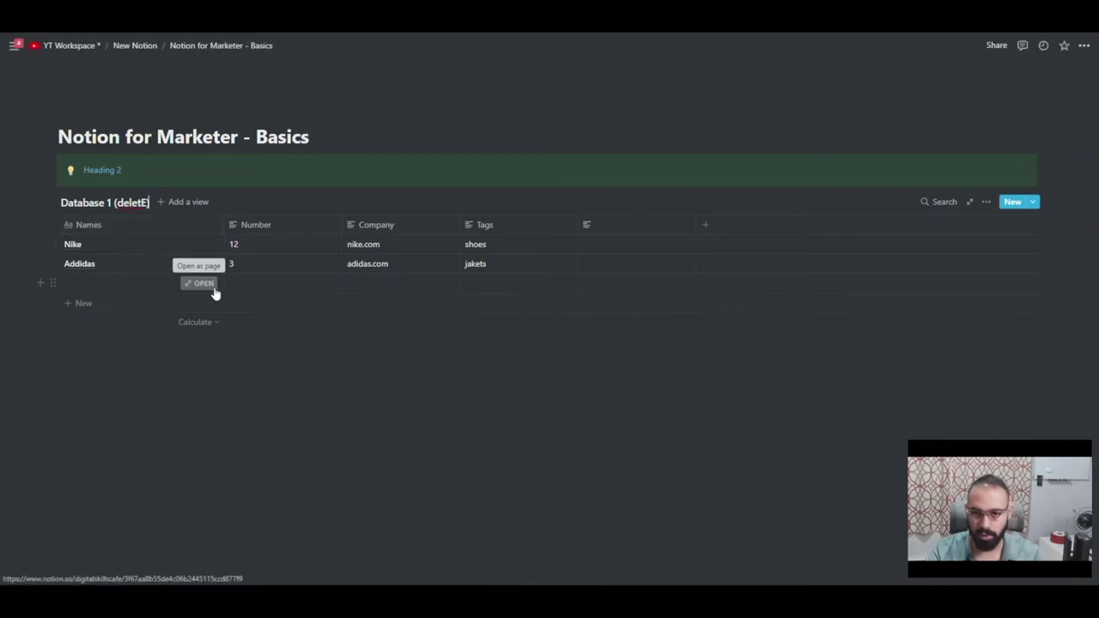
pyautogui.press('BackSpace')
pyautogui.press('BackSpace')
# Step: Finish the 'Database 1 (delete)' title and leave the empty row's name blank
pyautogui.write('e)')
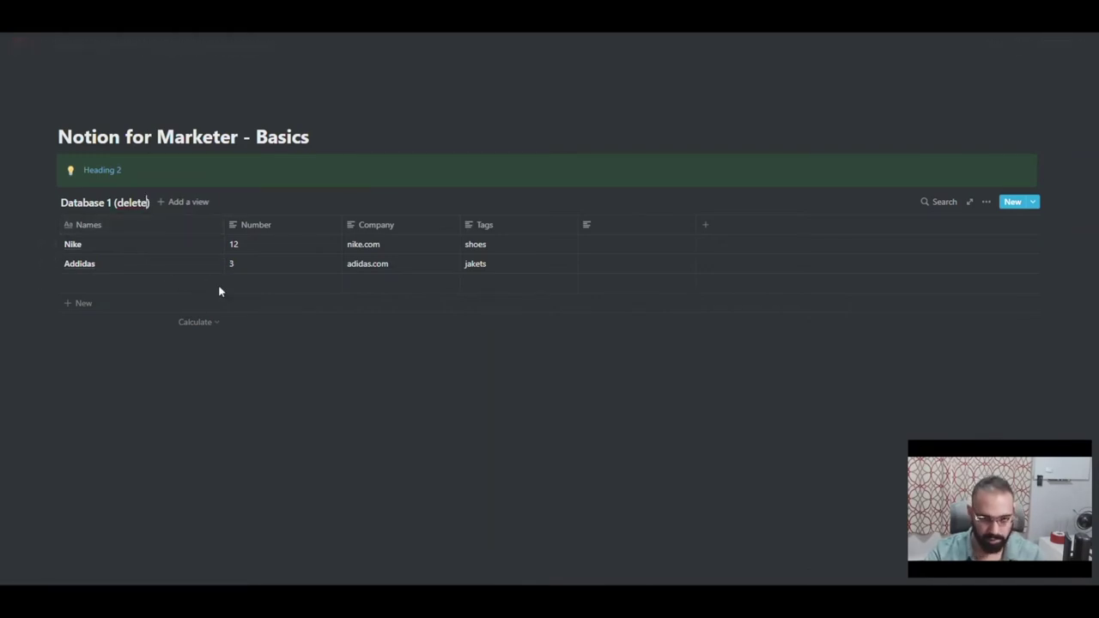
pyautogui.click(158, 292)
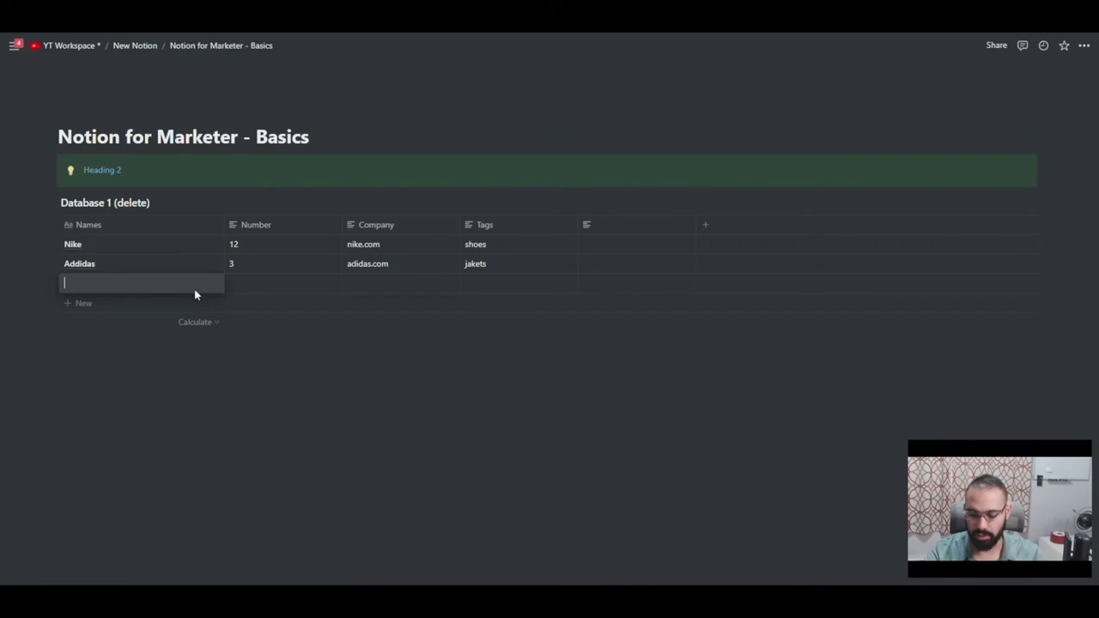
pyautogui.press('Escape')
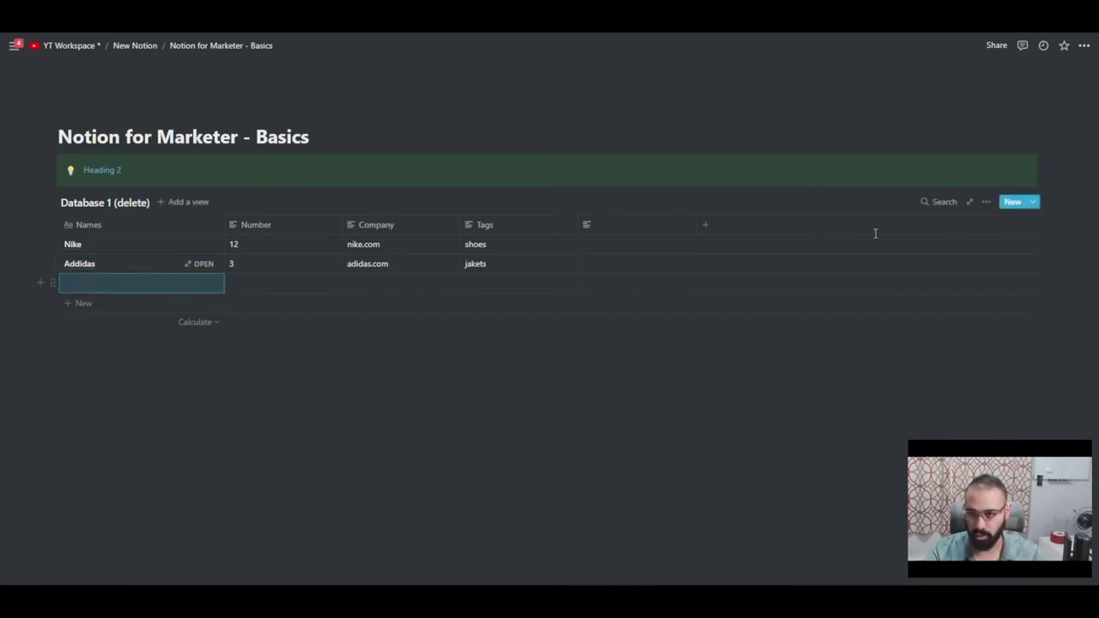
# Step: Search the database for 'nike', then '12', then 'jaket'
pyautogui.click(944, 202)
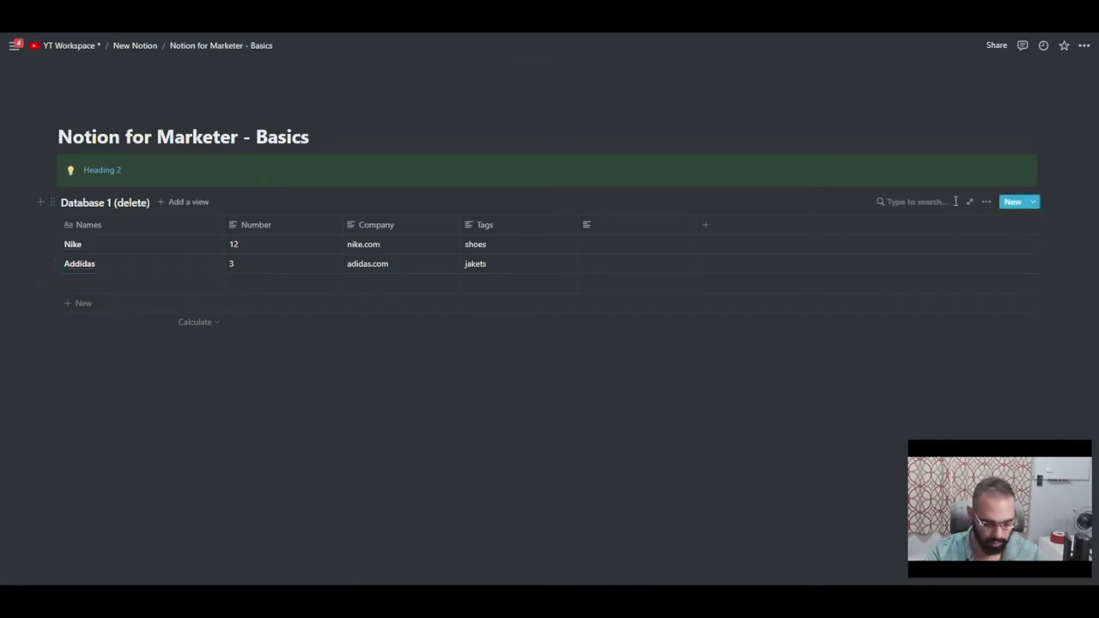
pyautogui.write('nike')
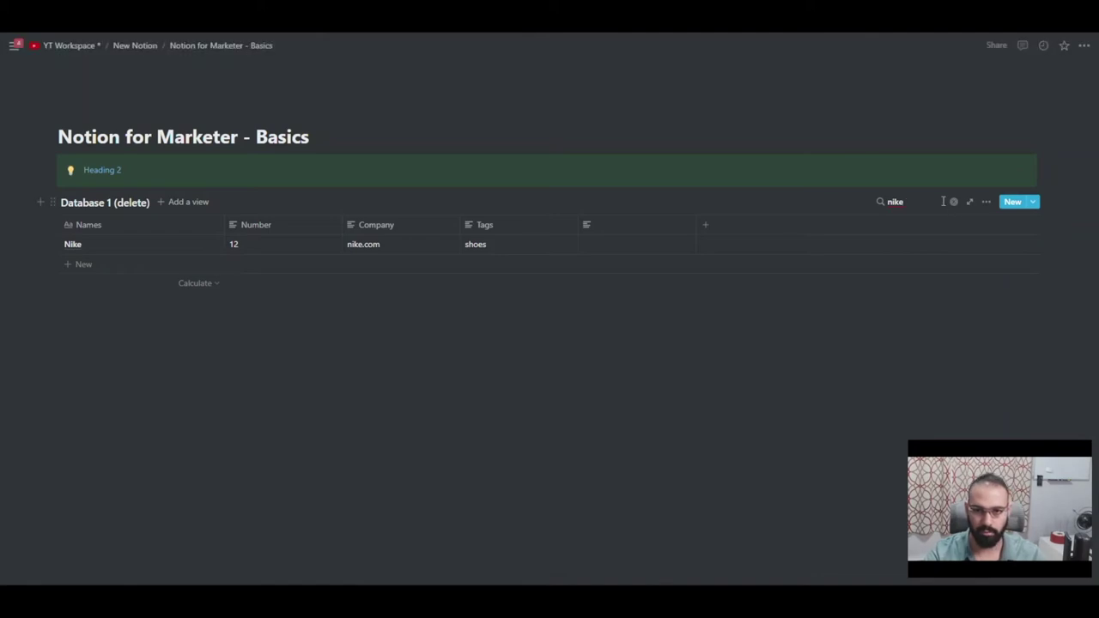
pyautogui.press('BackSpace')
pyautogui.press('BackSpace')
pyautogui.press('BackSpace')
pyautogui.write('12')
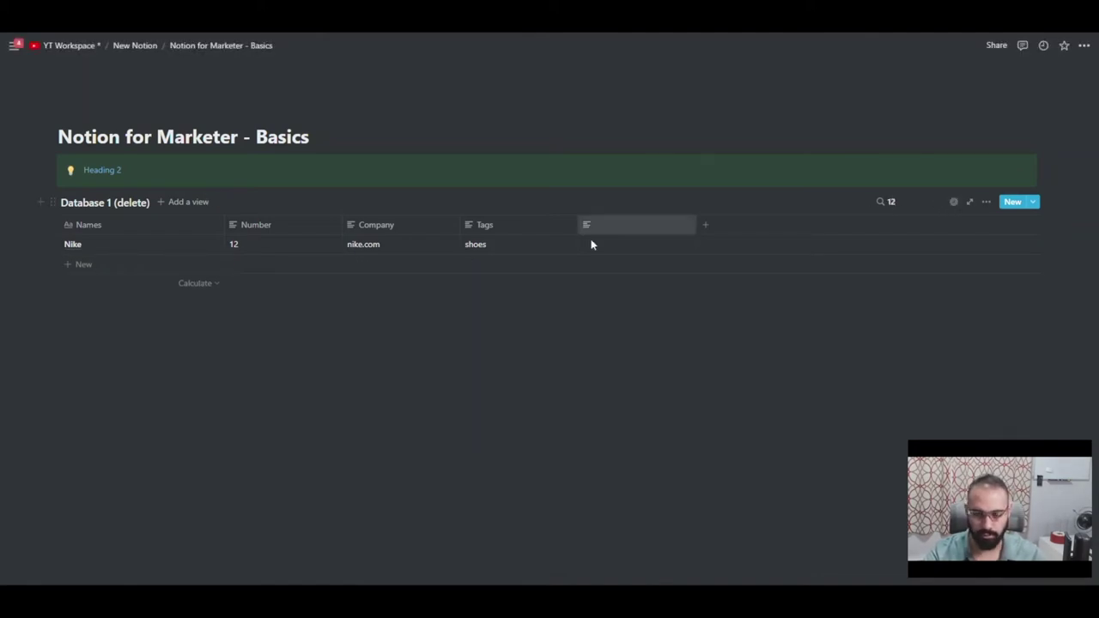
pyautogui.press('BackSpace')
pyautogui.press('BackSpace')
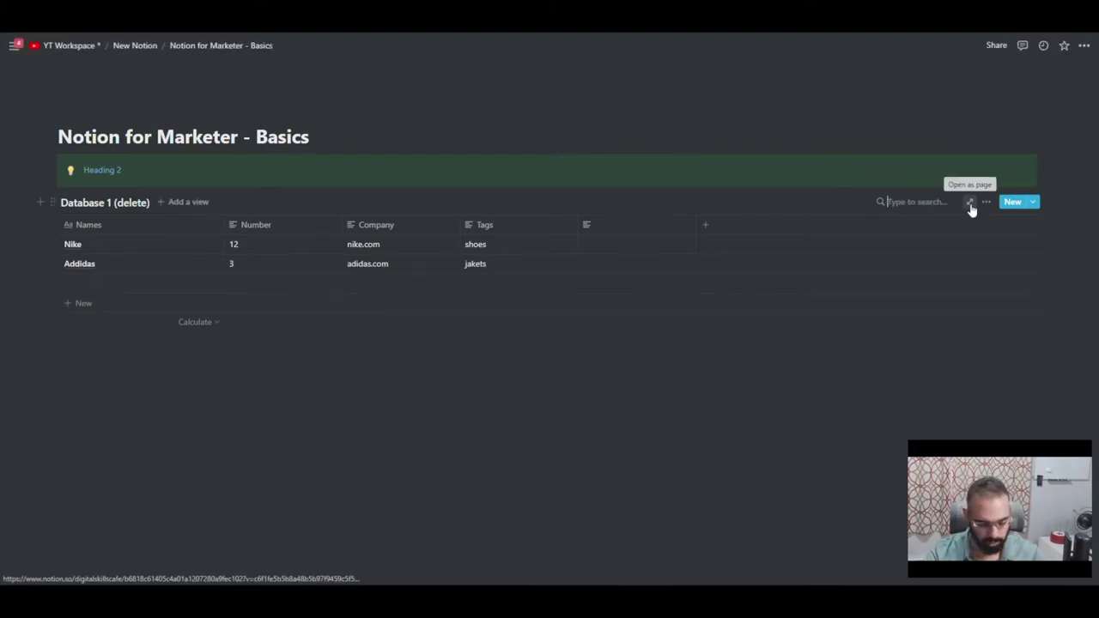
pyautogui.write('jaket')
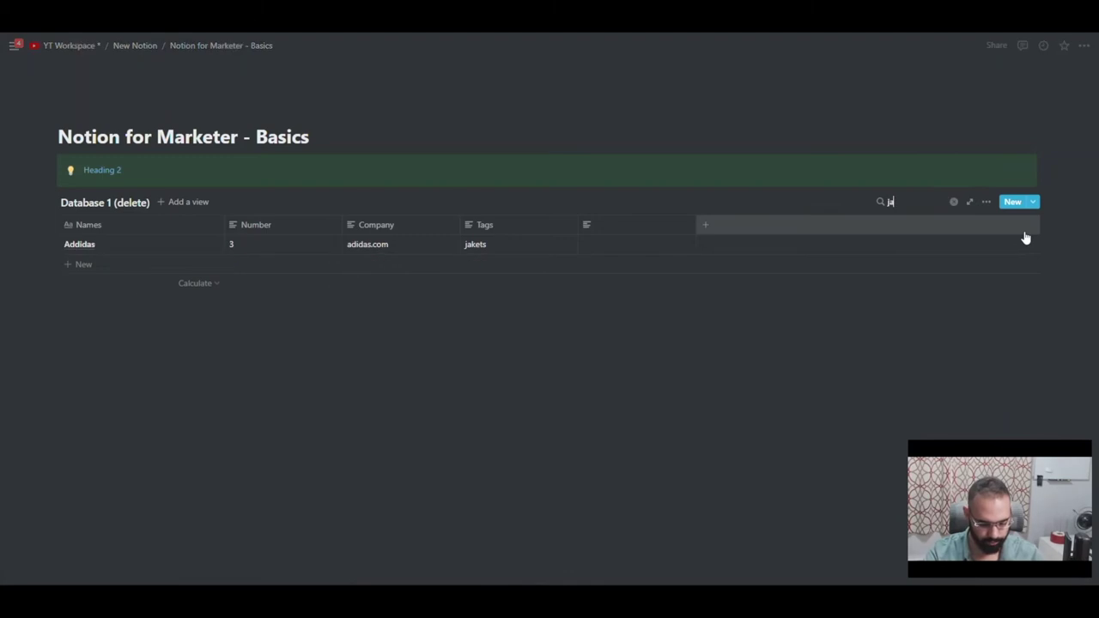
# Step: Correct the Addidas tag from 'jakets' to 'jackets' and clear the search
pyautogui.click(472, 245)
pyautogui.doubleClick(474, 245)
pyautogui.write('ck')
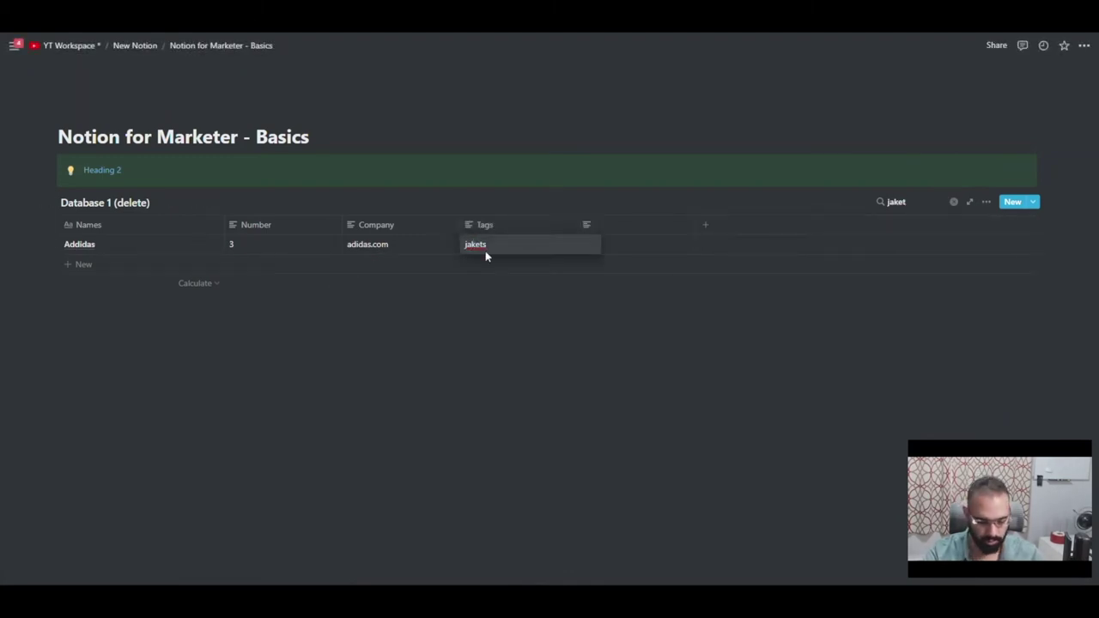
pyautogui.click(870, 269)
pyautogui.click(957, 202)
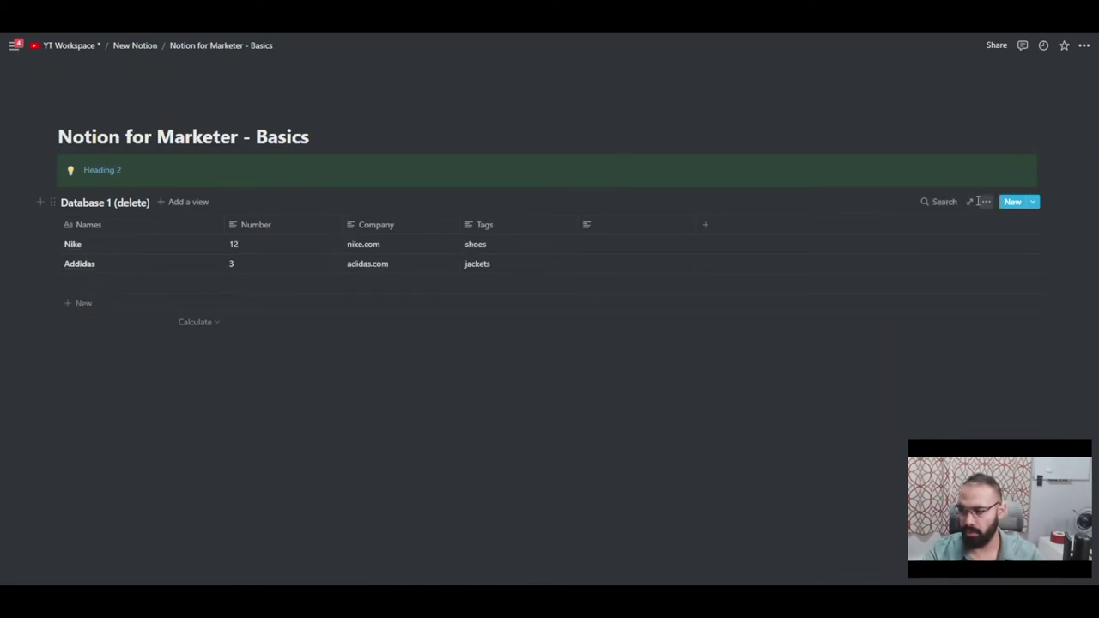
# Step: Turn on Database lock from the database options
pyautogui.click(969, 204)
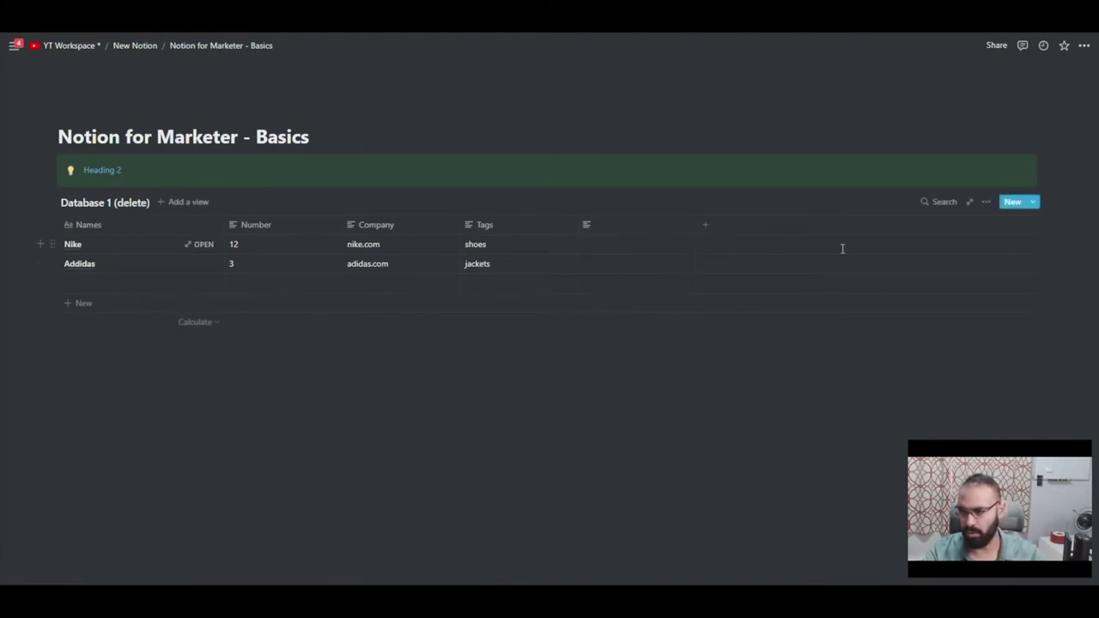
pyautogui.click(987, 202)
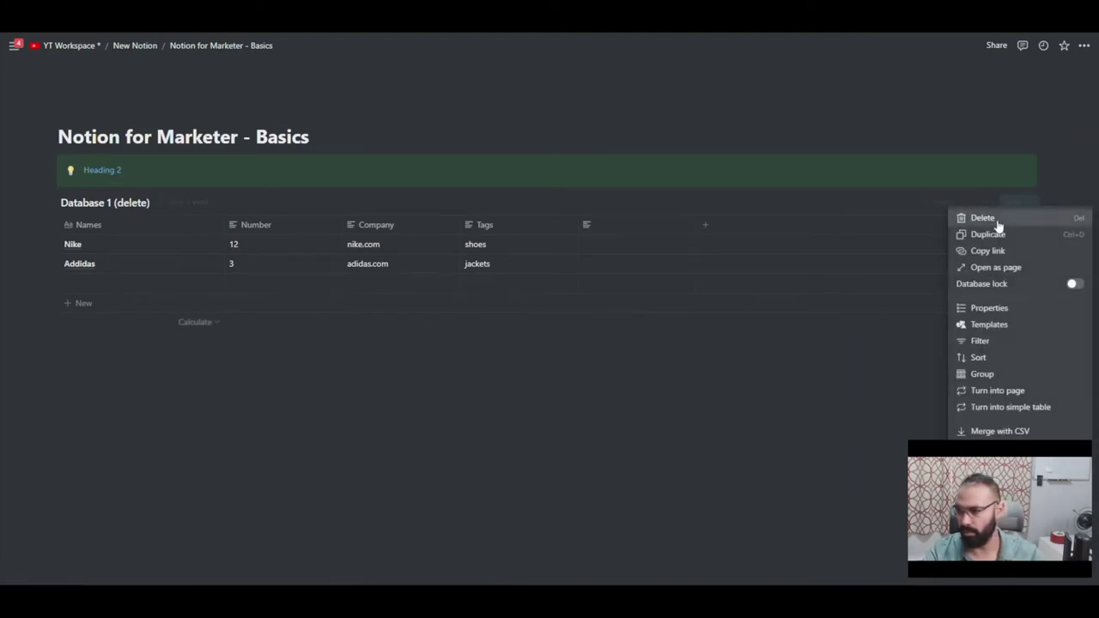
pyautogui.click(1075, 284)
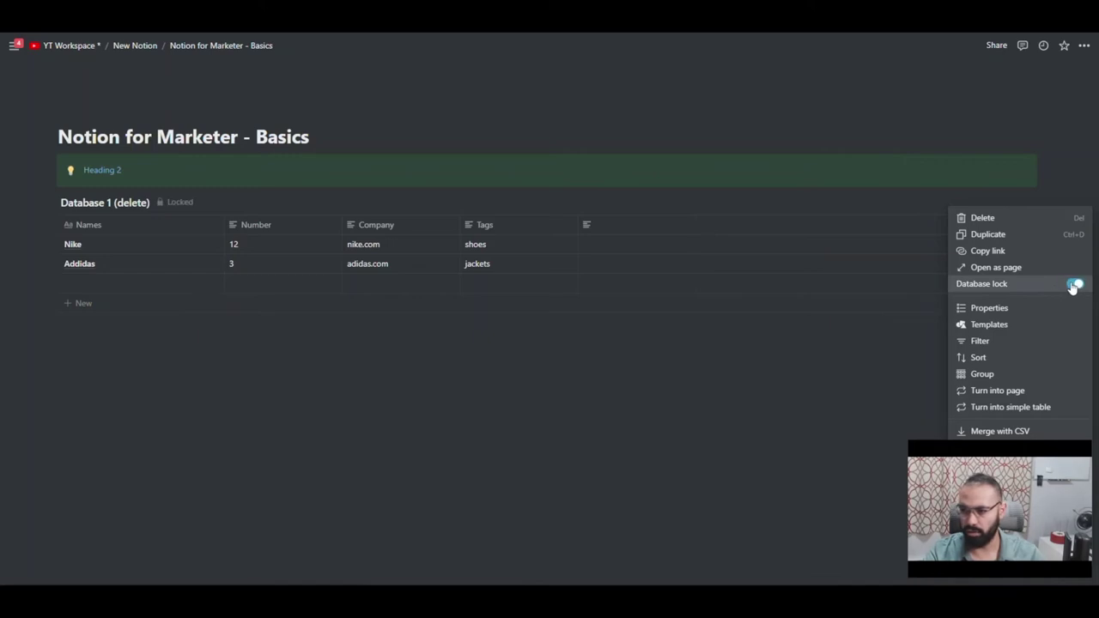
pyautogui.click(594, 217)
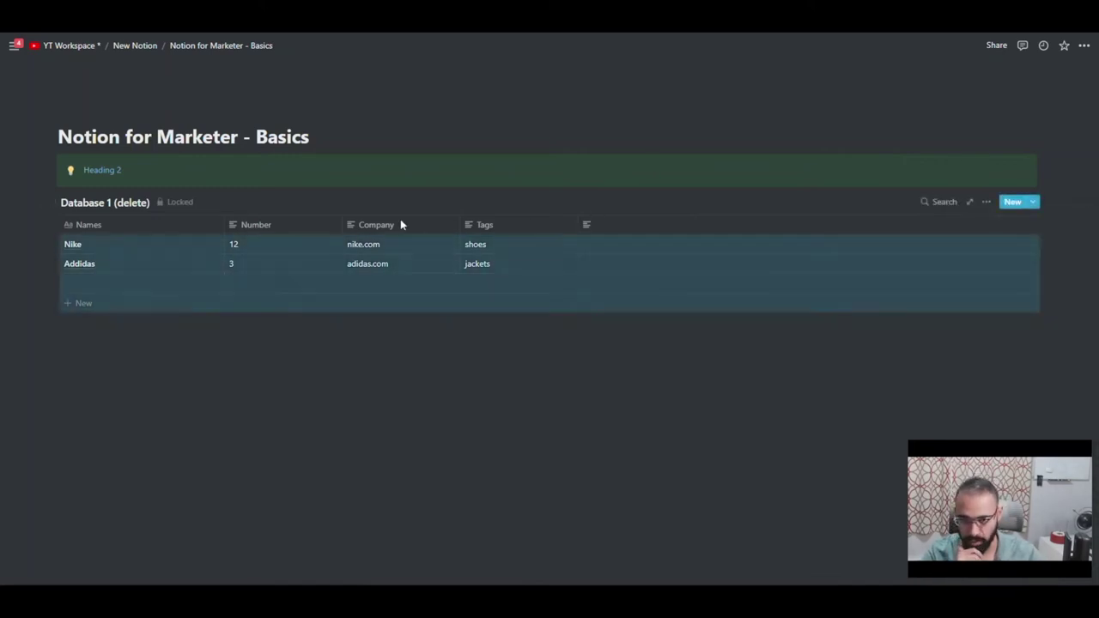
# Step: Enter 45 as the third row's Number
pyautogui.click(302, 260)
pyautogui.click(304, 282)
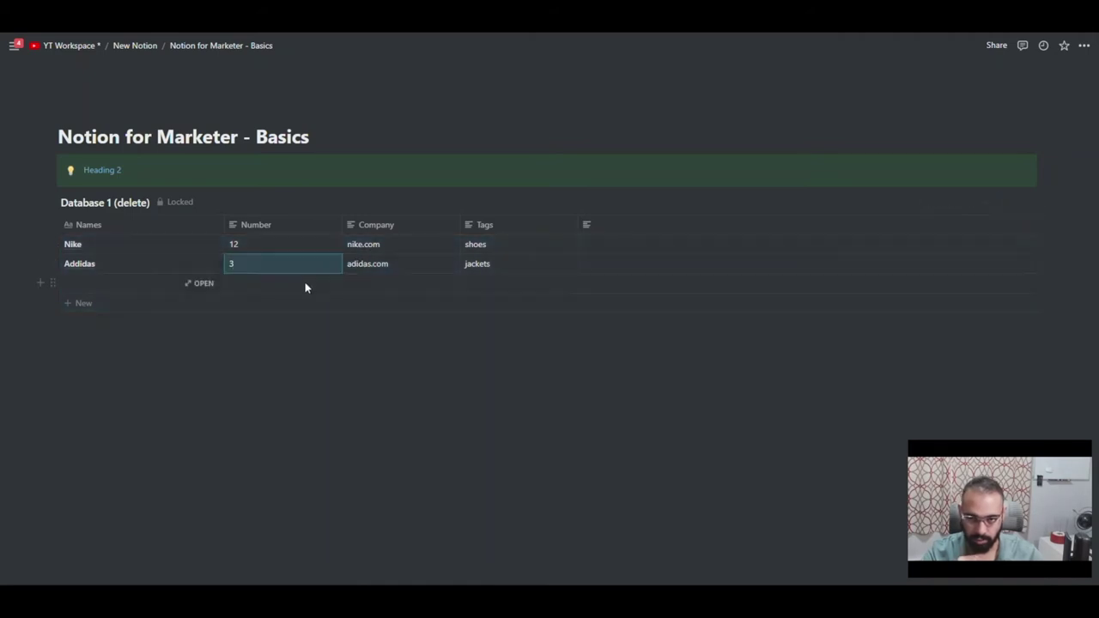
pyautogui.click(304, 282)
pyautogui.write('45')
pyautogui.press('Return')
# Step: Unlock the database for editing again
pyautogui.click(986, 203)
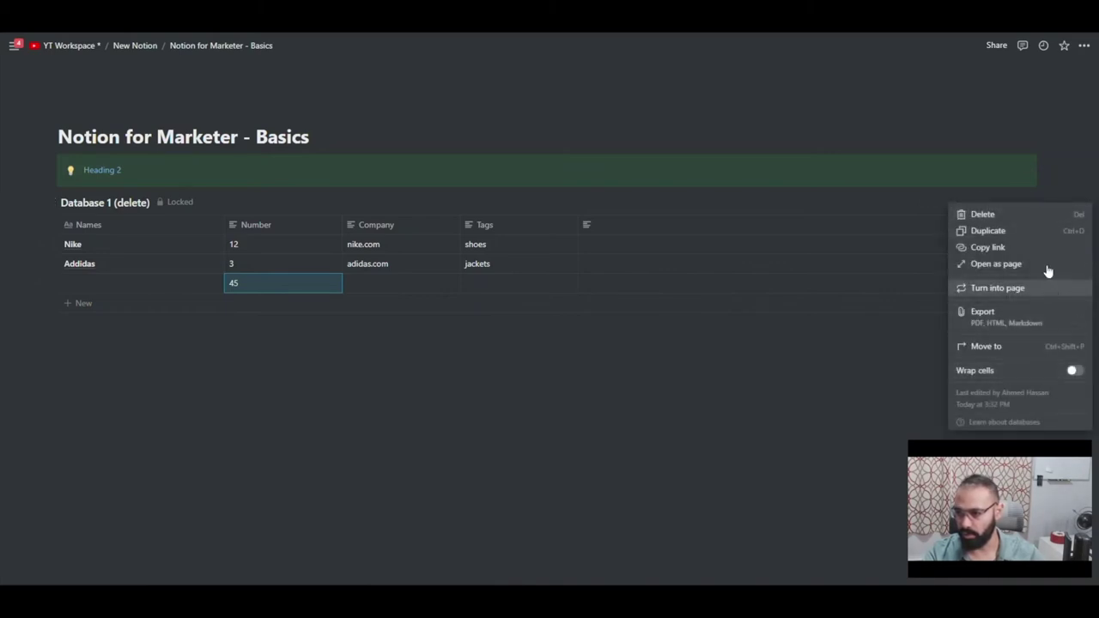
pyautogui.click(1009, 199)
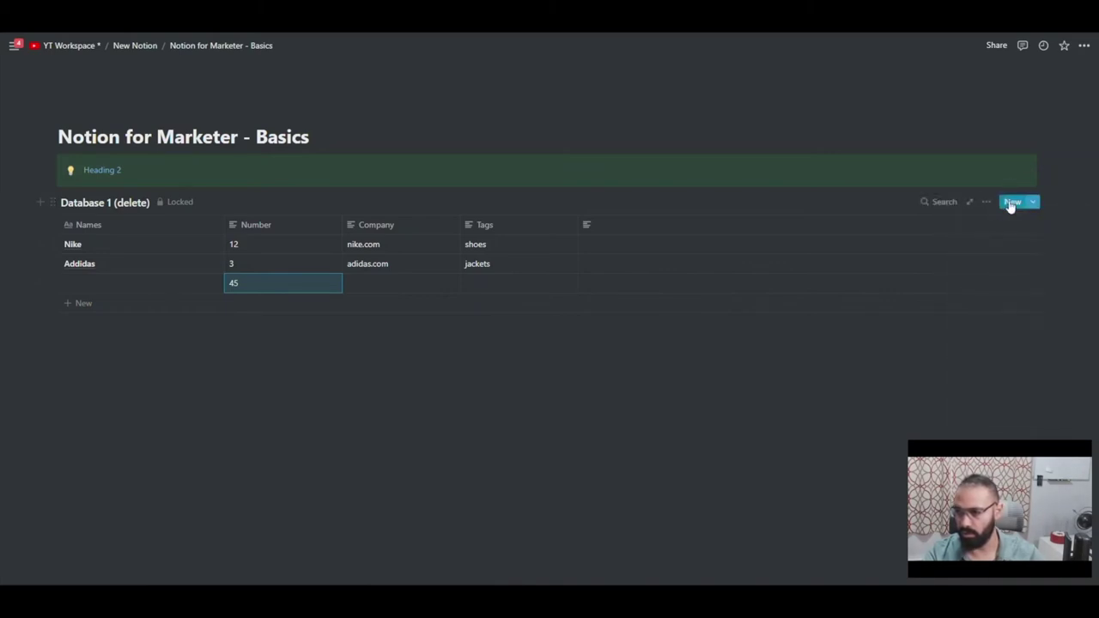
pyautogui.click(987, 203)
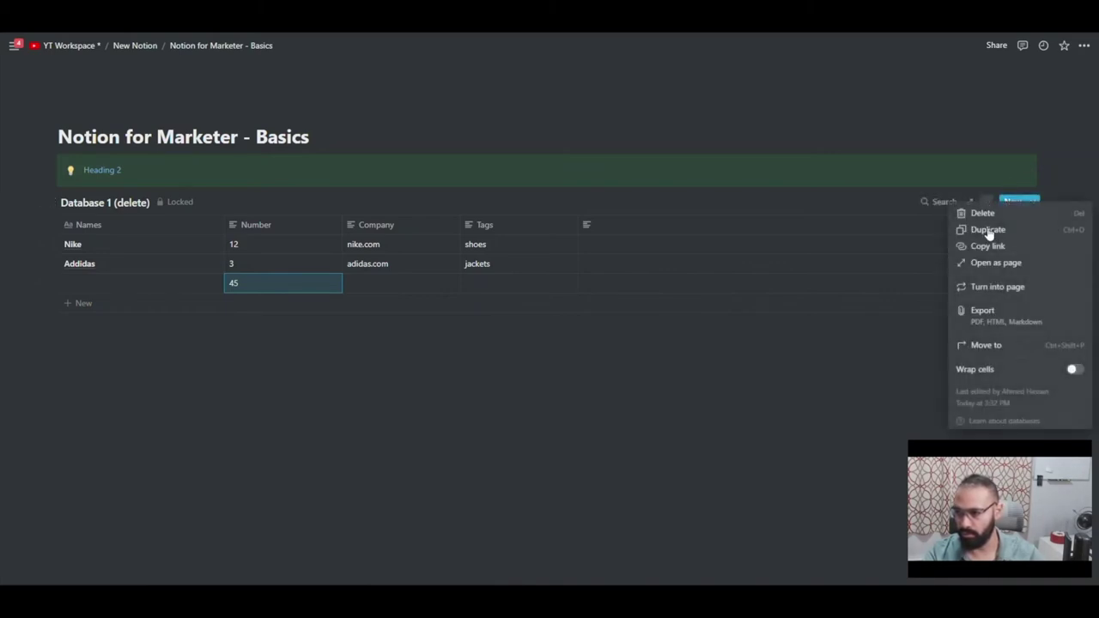
pyautogui.click(902, 269)
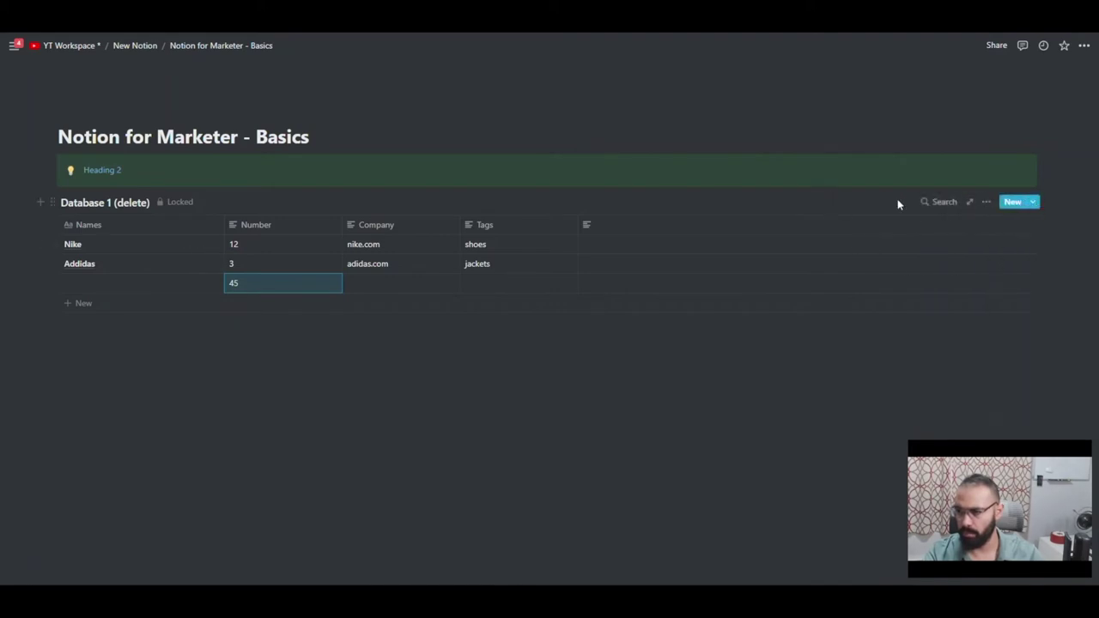
pyautogui.click(987, 202)
pyautogui.click(190, 206)
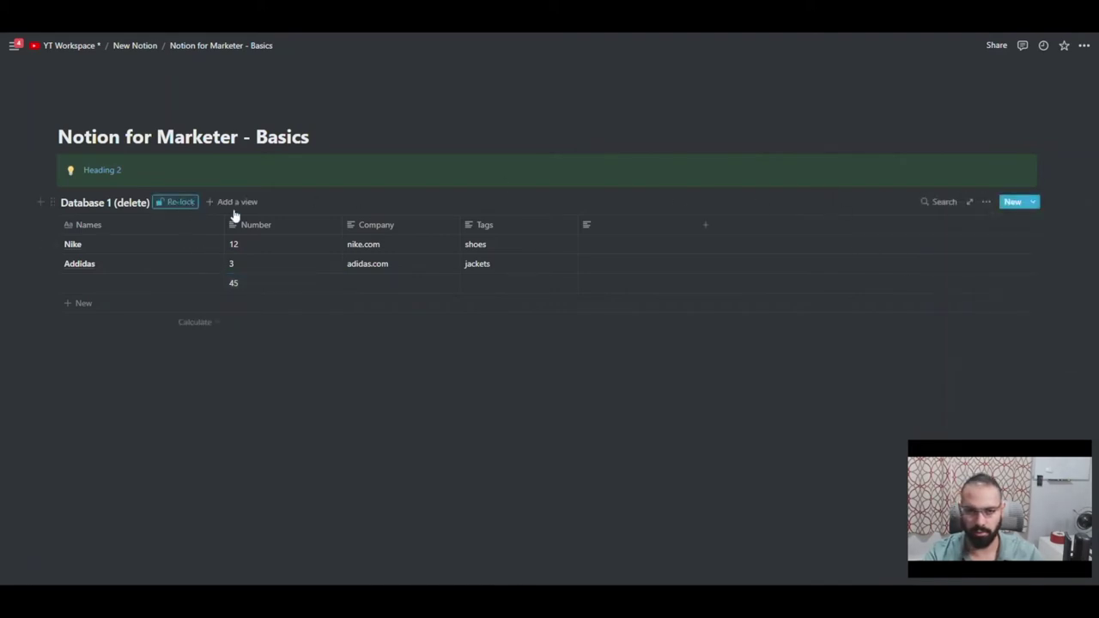
# Step: Add a new property named 'Person' through the database's property settings
pyautogui.click(989, 206)
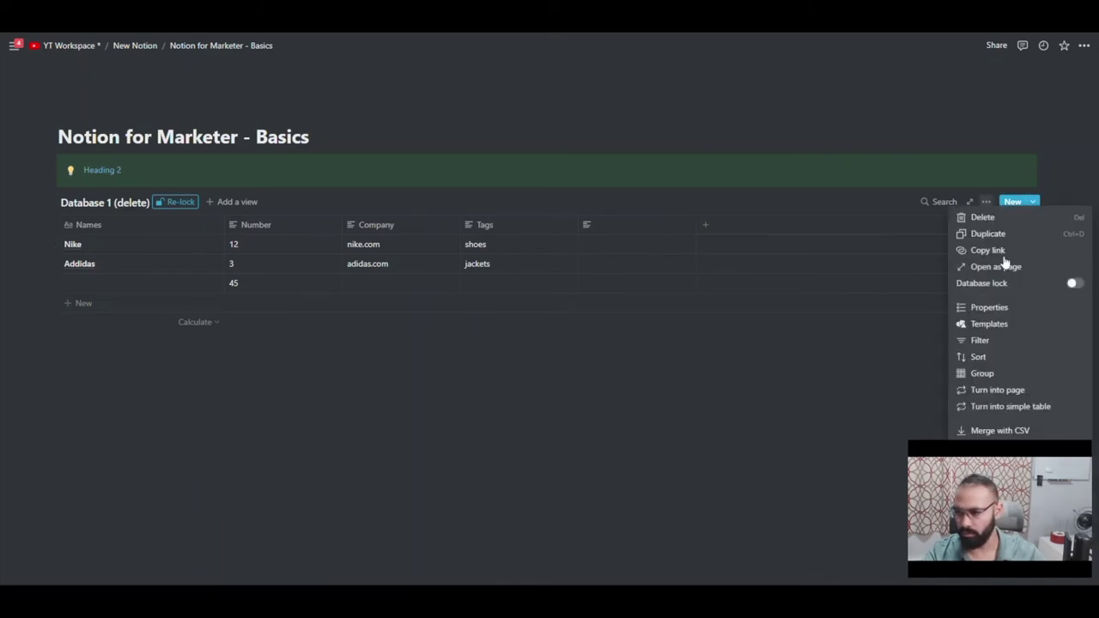
pyautogui.click(1008, 310)
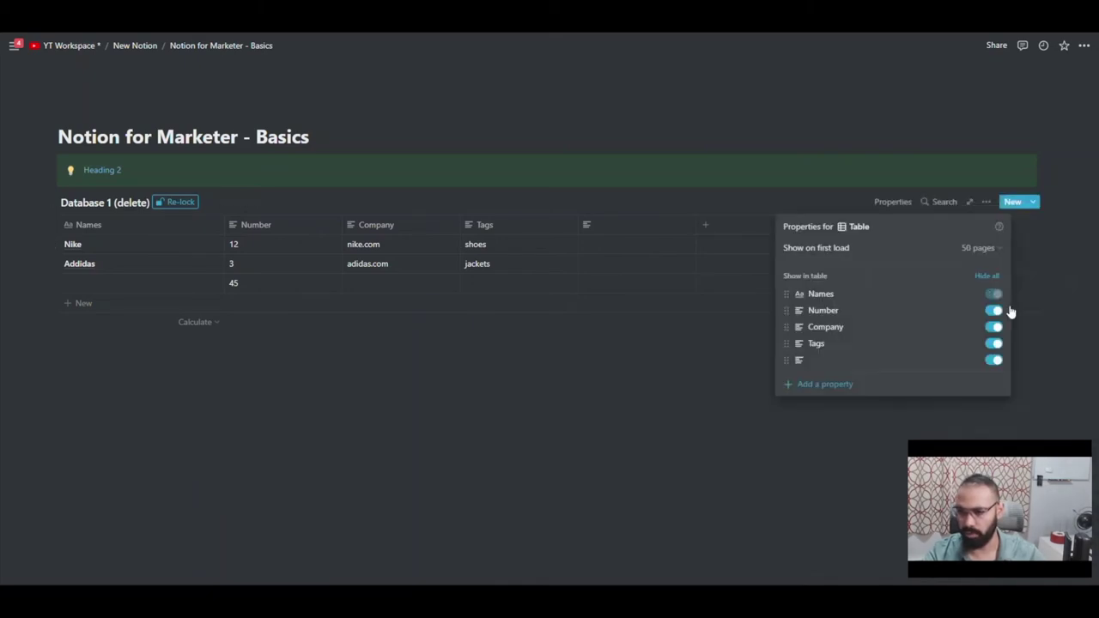
pyautogui.click(826, 385)
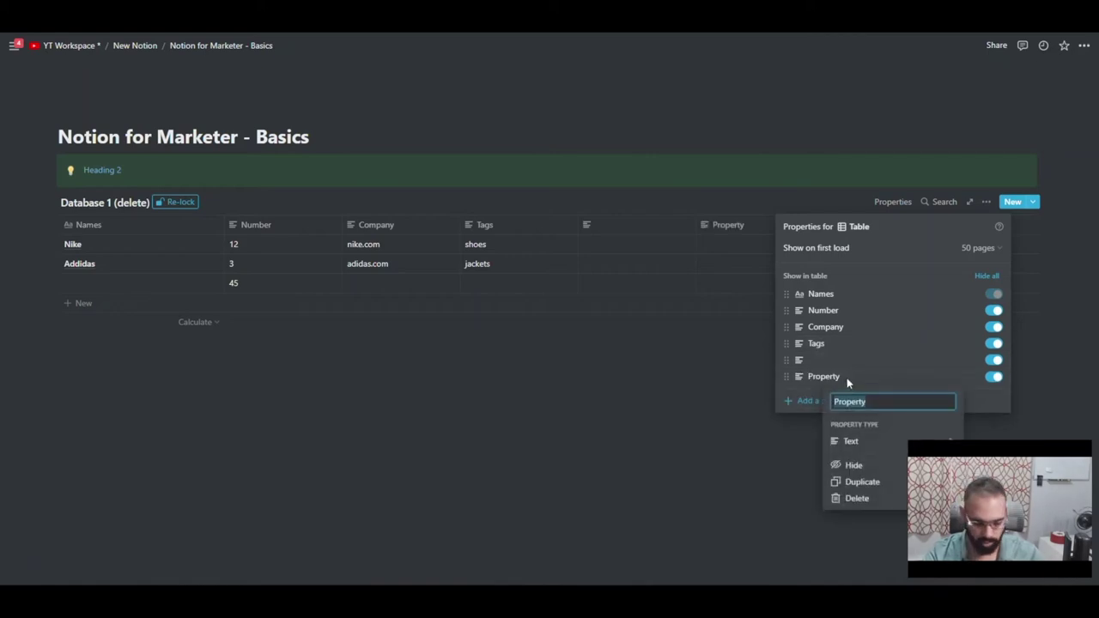
pyautogui.write('Nu')
pyautogui.press('BackSpace')
pyautogui.press('BackSpace')
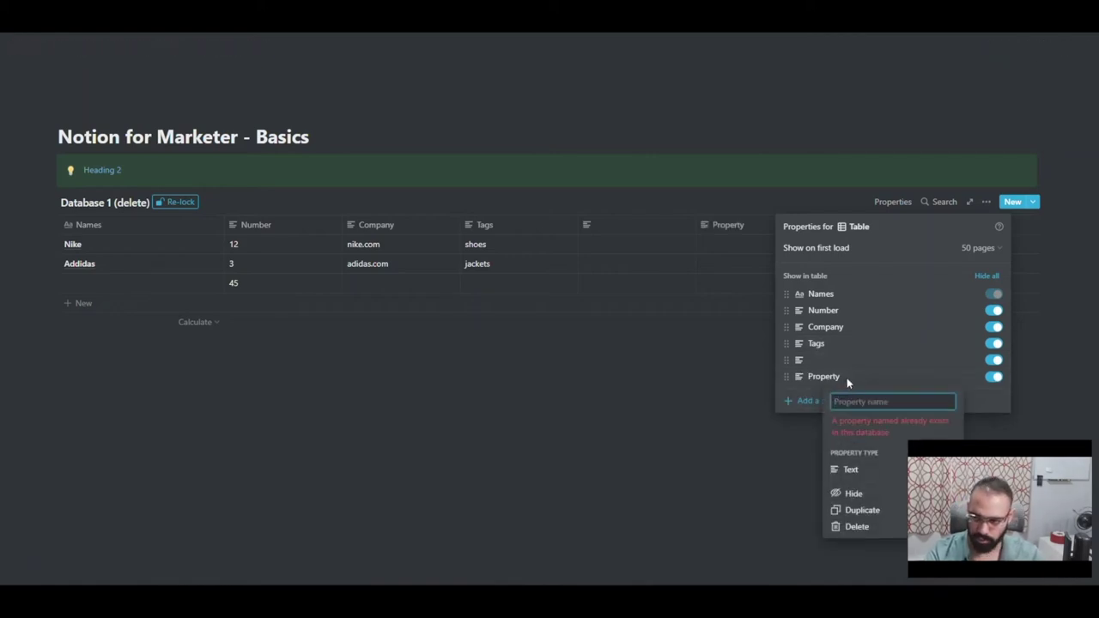
pyautogui.write('Person')
pyautogui.press('Return')
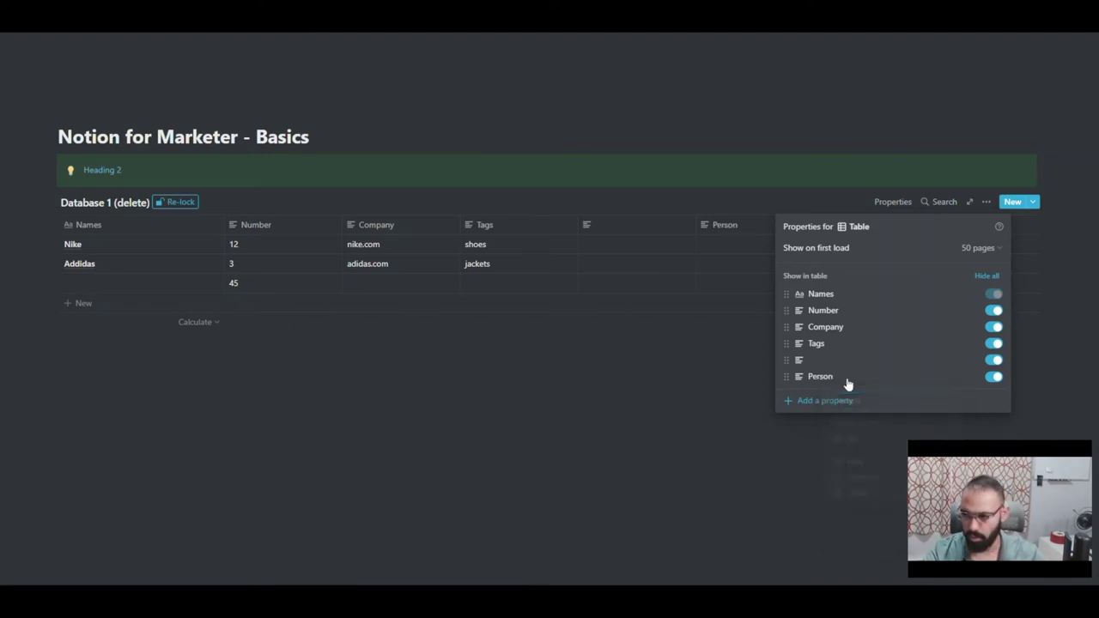
# Step: Set Person's type to Person, assign a workspace member to Nike, and add a column
pyautogui.click(836, 382)
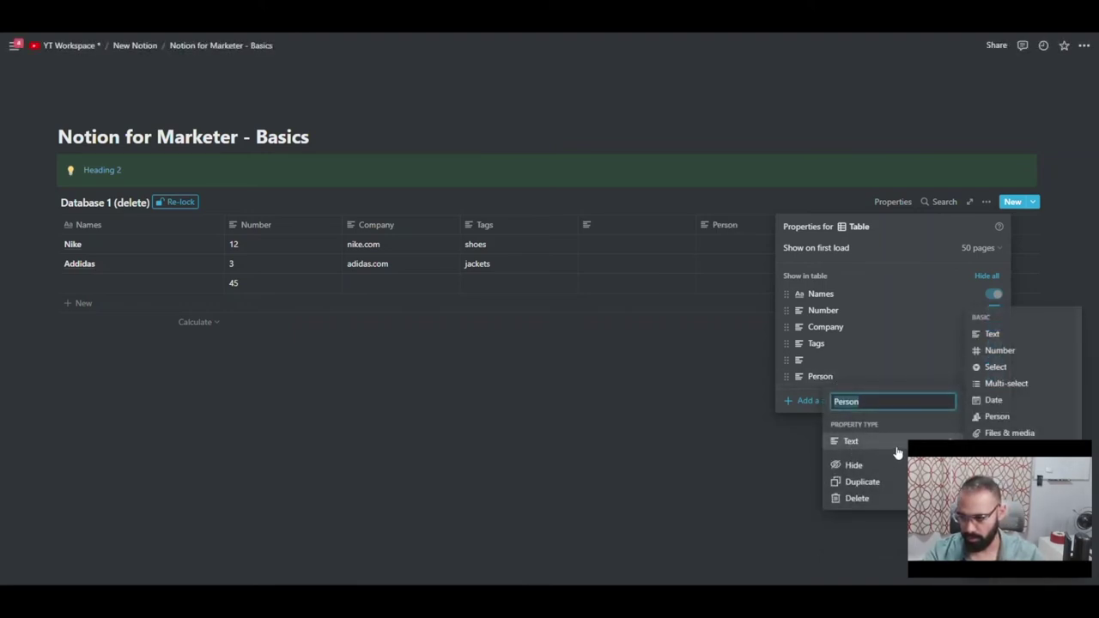
pyautogui.moveTo(910, 441)
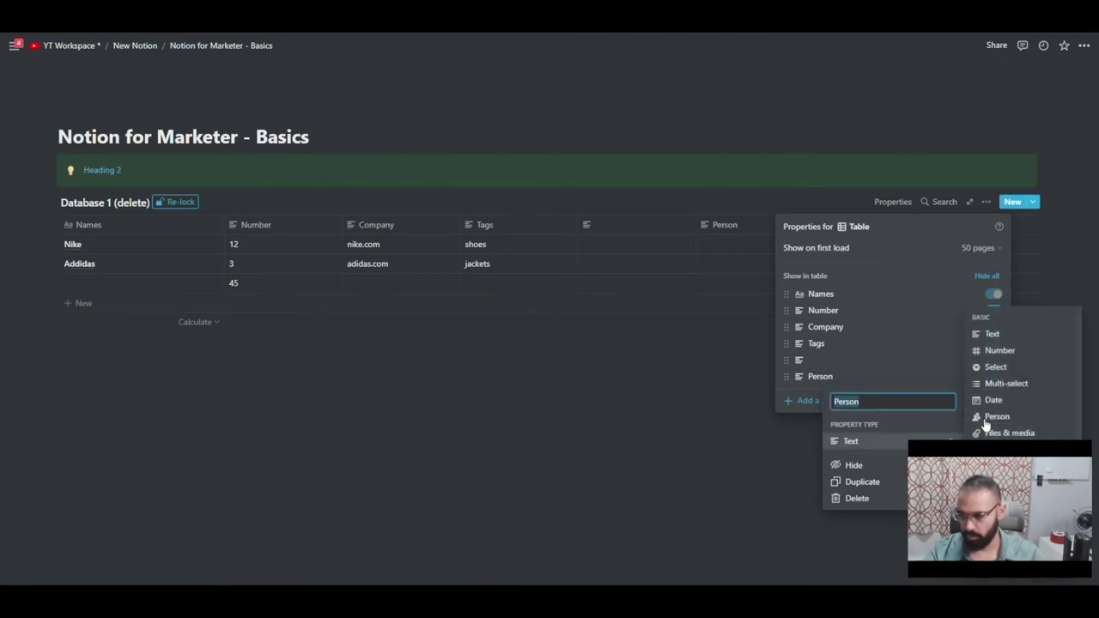
pyautogui.click(988, 417)
pyautogui.click(715, 265)
pyautogui.click(719, 247)
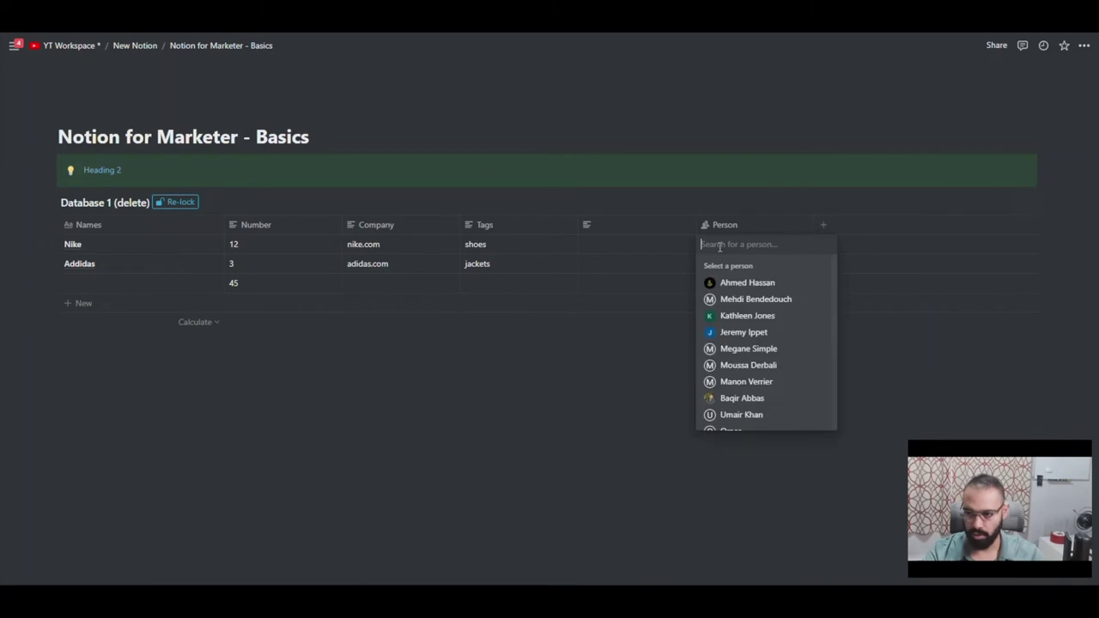
pyautogui.write('mega')
pyautogui.press('Return')
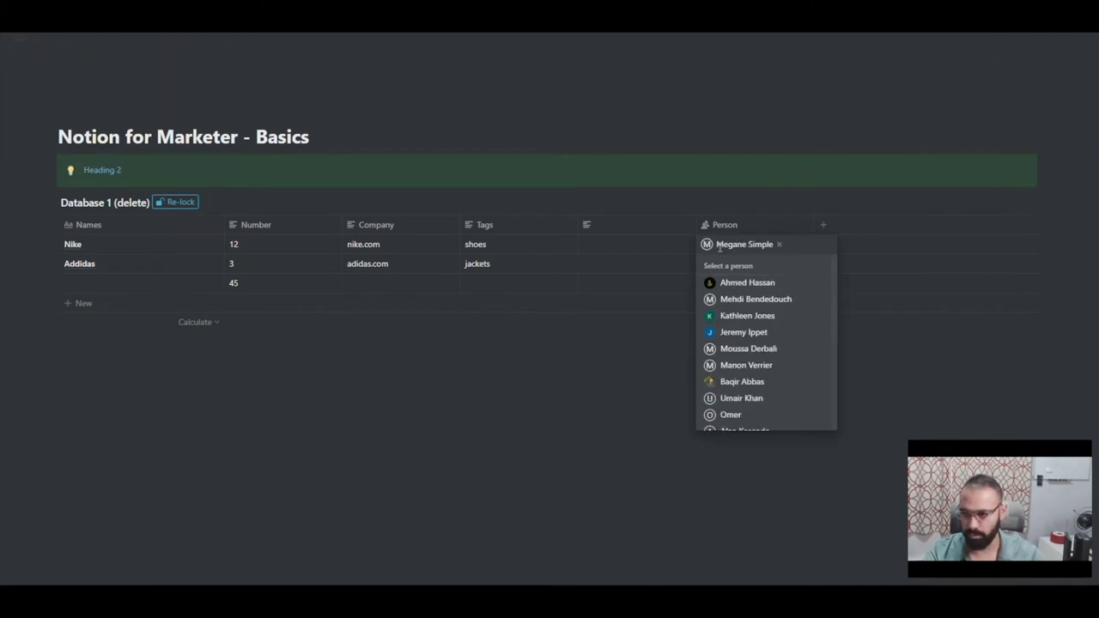
pyautogui.click(823, 224)
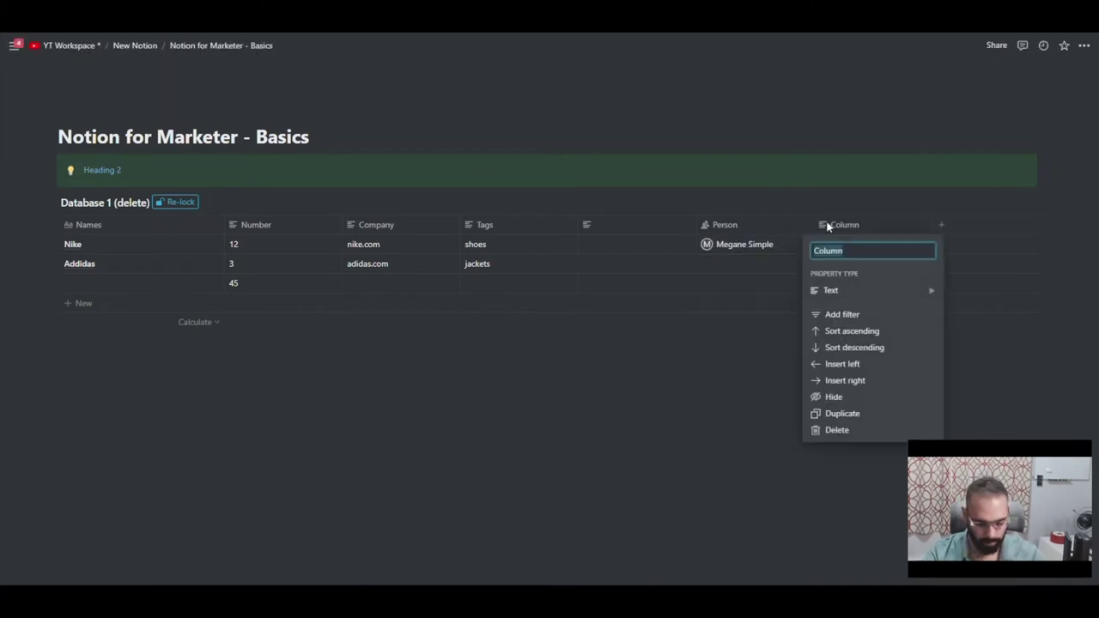
# Step: Delete the extra Column property and confirm the deletion
pyautogui.write('plan')
pyautogui.press('BackSpace')
pyautogui.press('BackSpace')
pyautogui.press('BackSpace')
pyautogui.press('BackSpace')
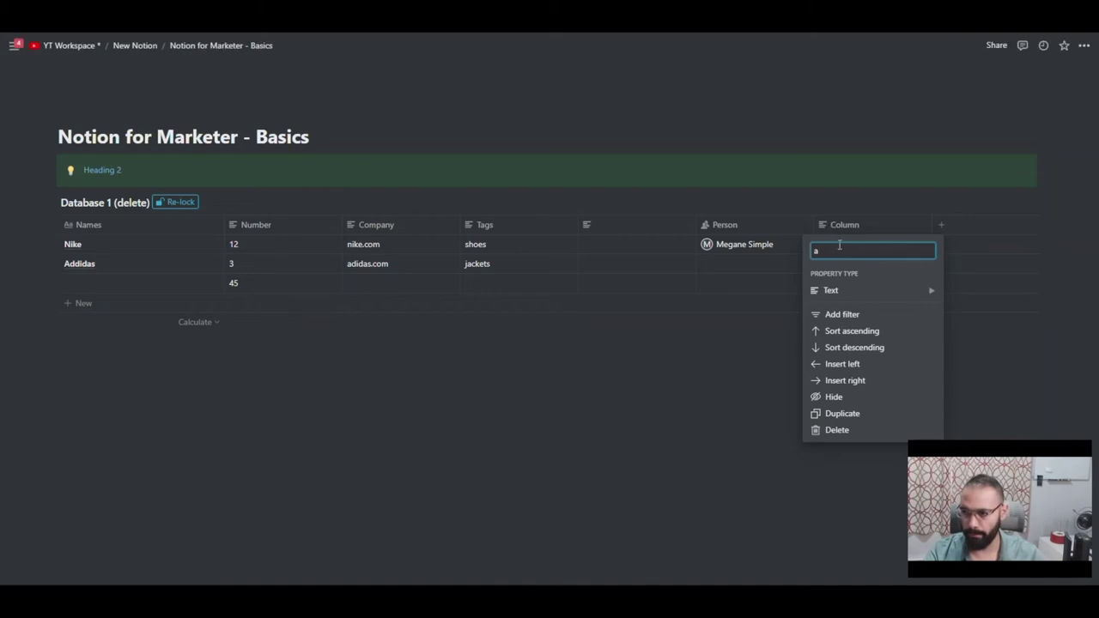
pyautogui.rightClick(759, 268)
pyautogui.press('Escape')
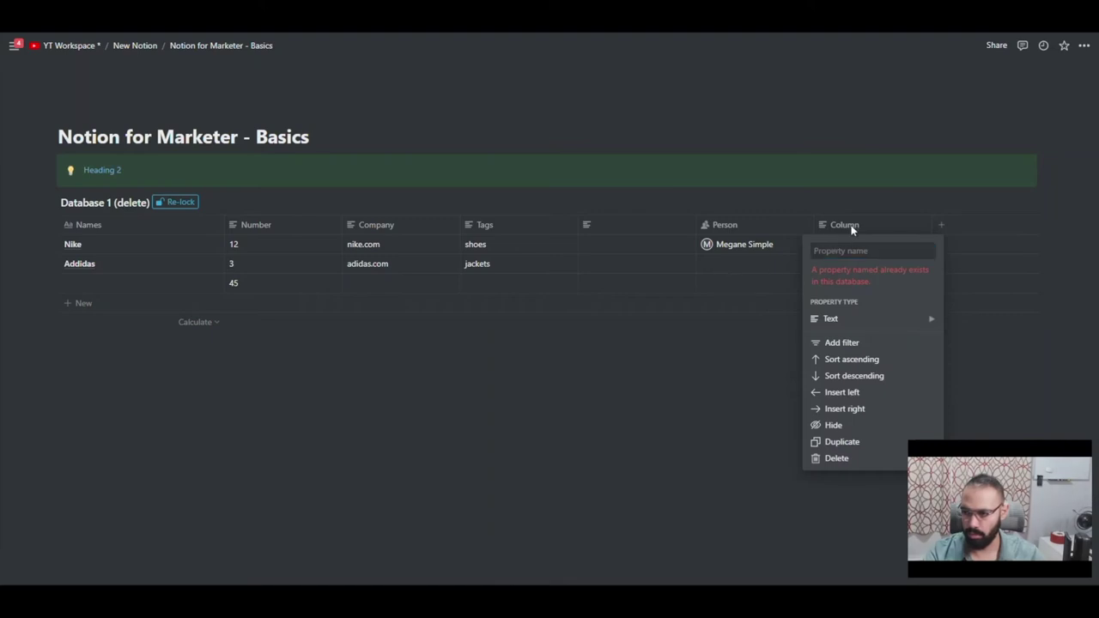
pyautogui.rightClick(853, 229)
pyautogui.click(837, 458)
pyautogui.press('Escape')
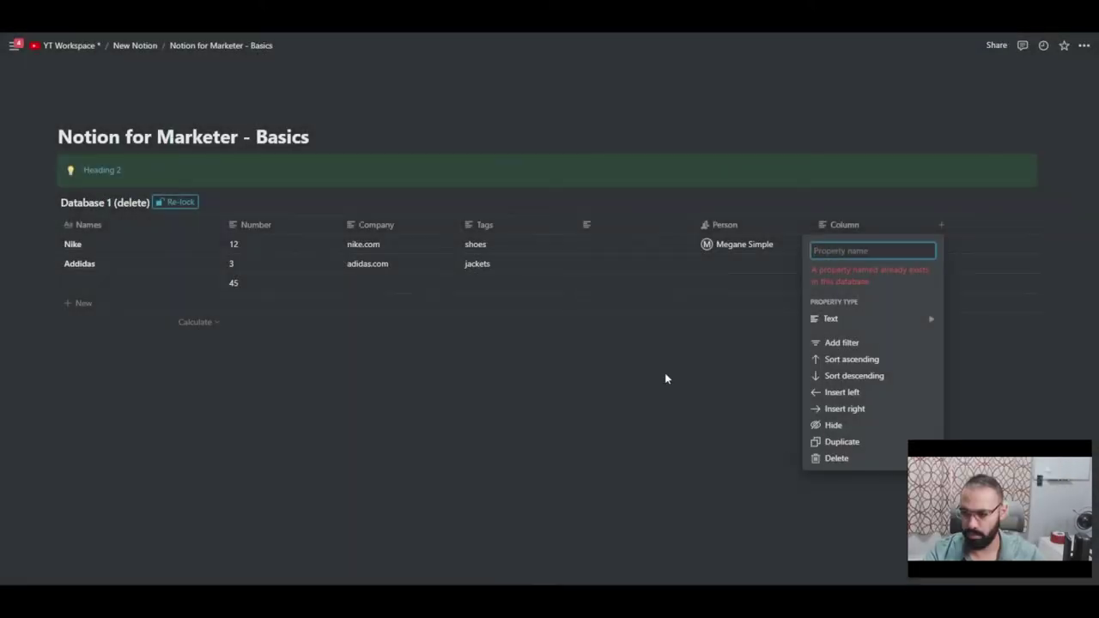
pyautogui.click(878, 462)
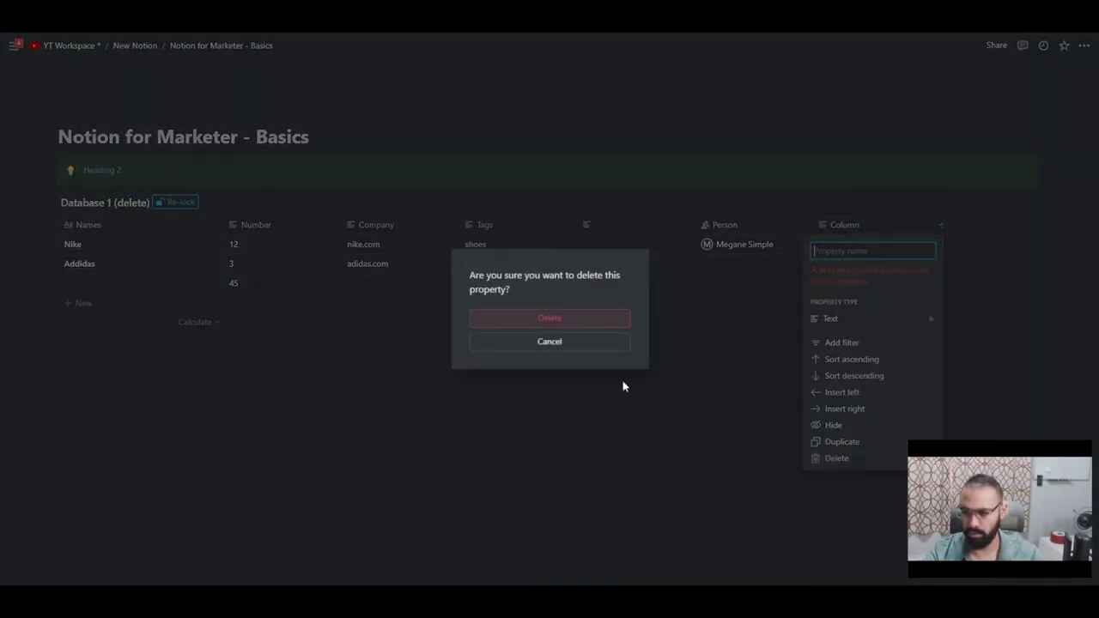
pyautogui.click(604, 331)
# Step: Assign a workspace member to the Addidas row's Person cell
pyautogui.click(710, 263)
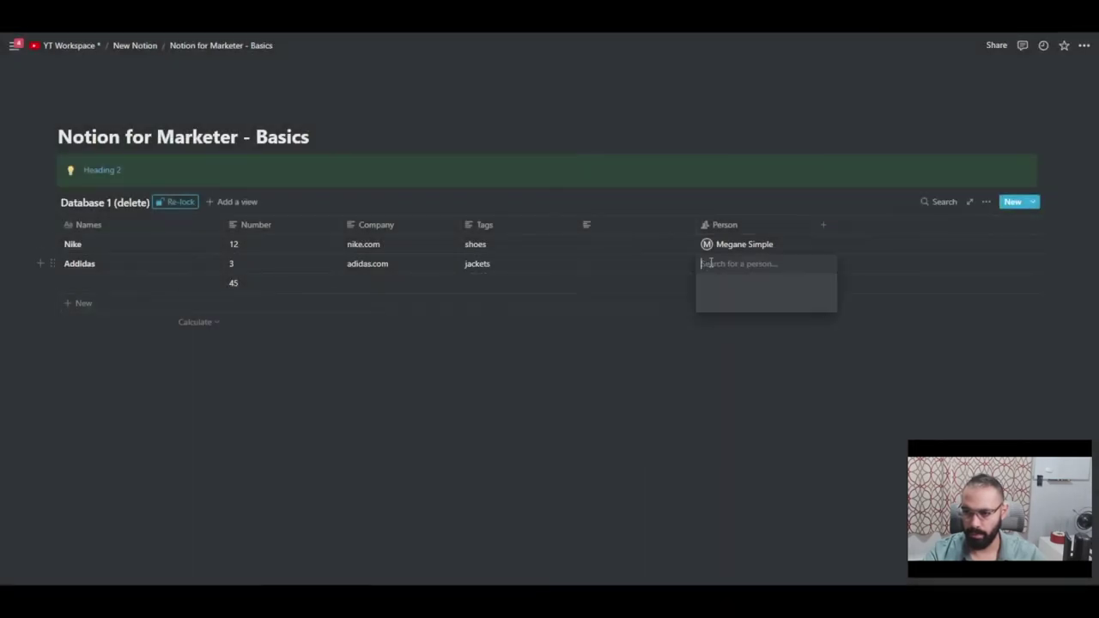
pyautogui.click(735, 357)
pyautogui.click(622, 321)
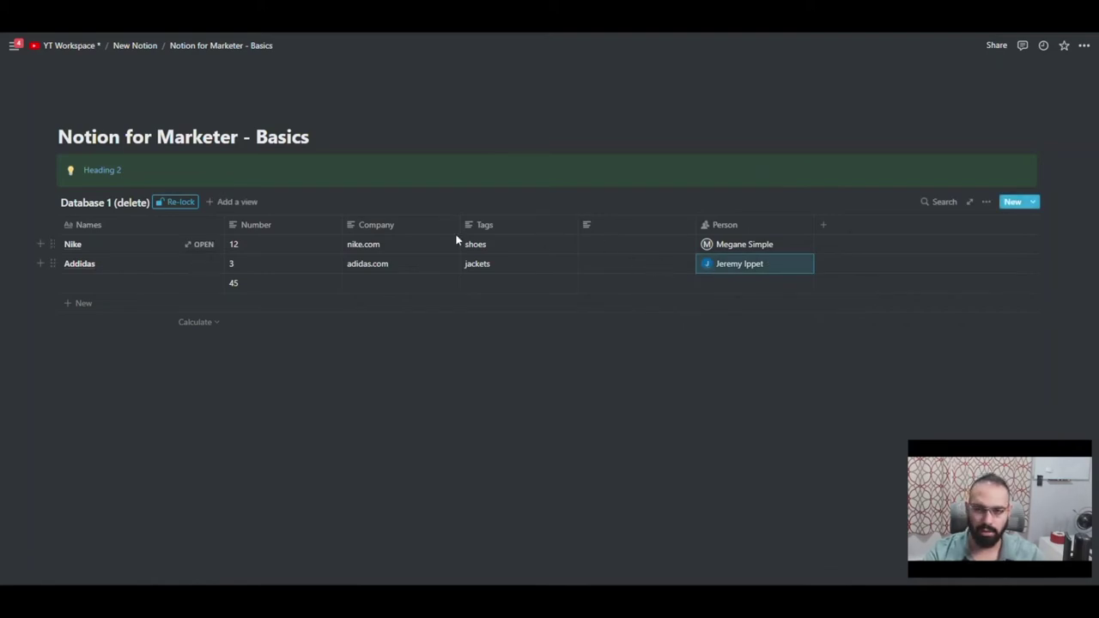
pyautogui.click(197, 245)
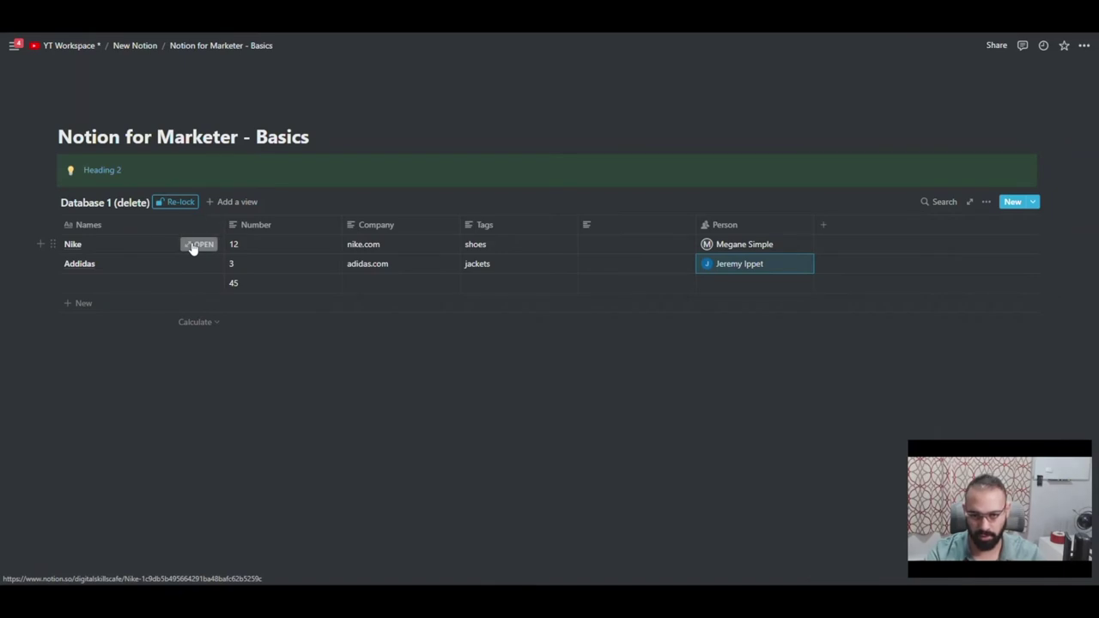
pyautogui.click(383, 374)
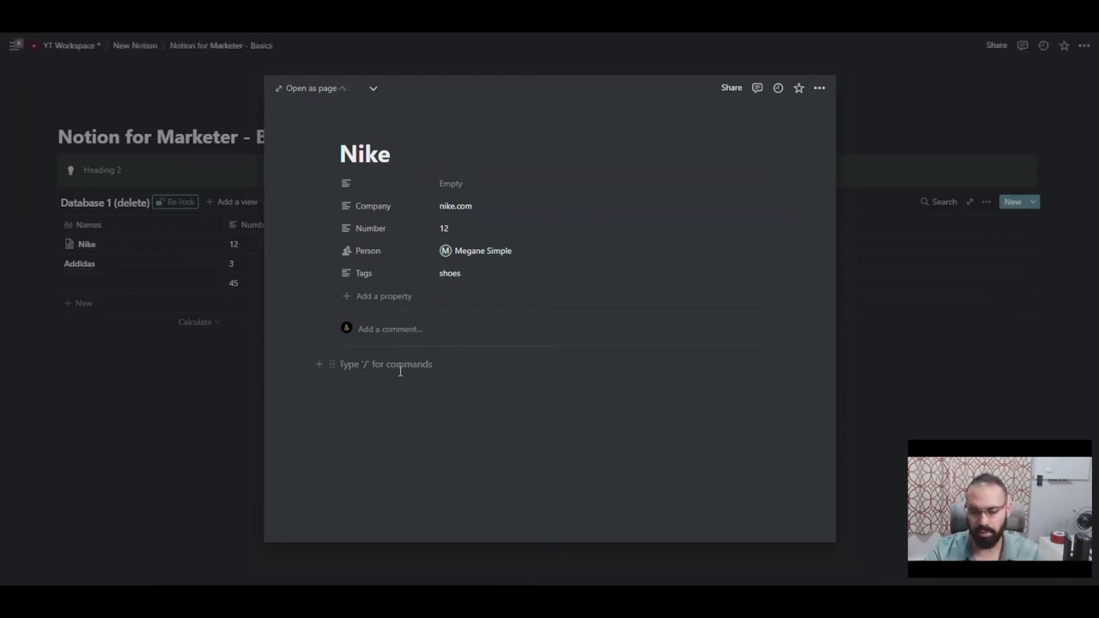
pyautogui.click(407, 331)
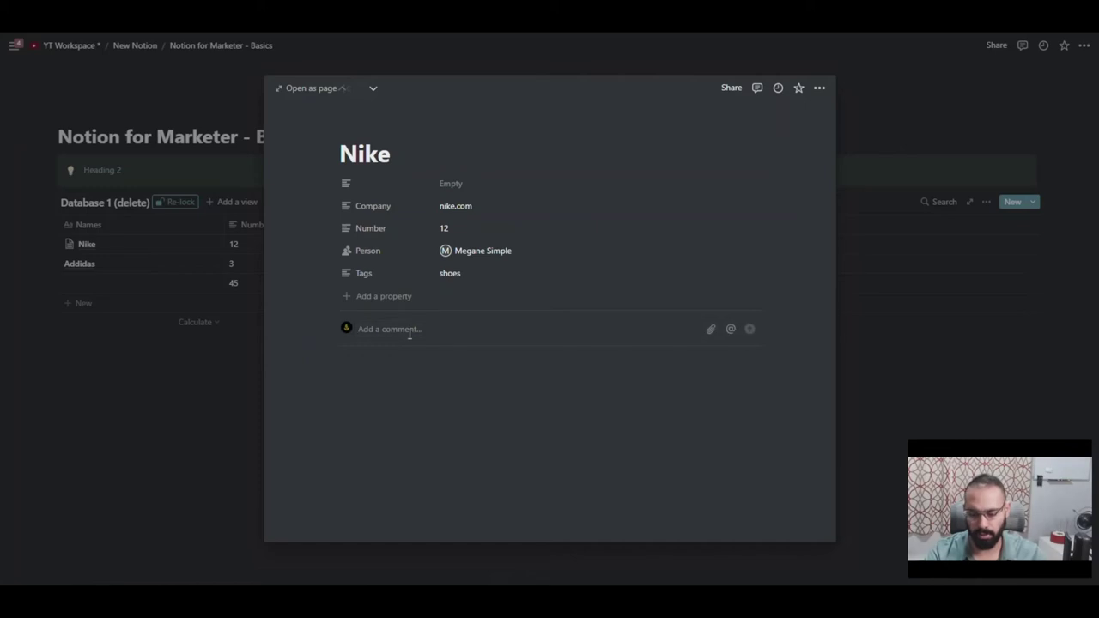
pyautogui.click(178, 245)
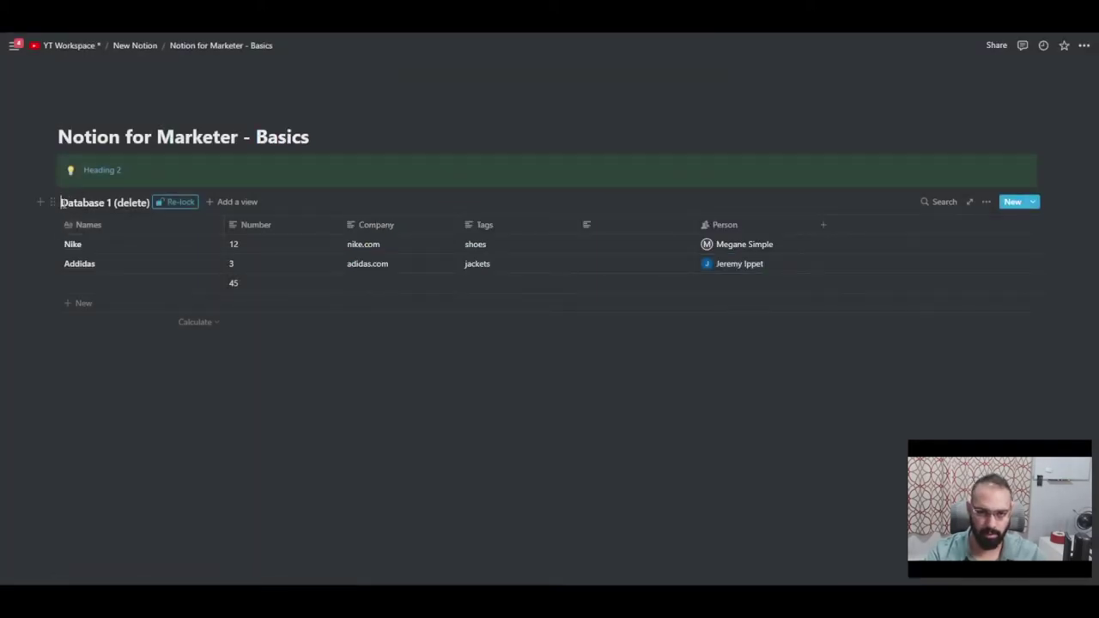
pyautogui.write('Project')
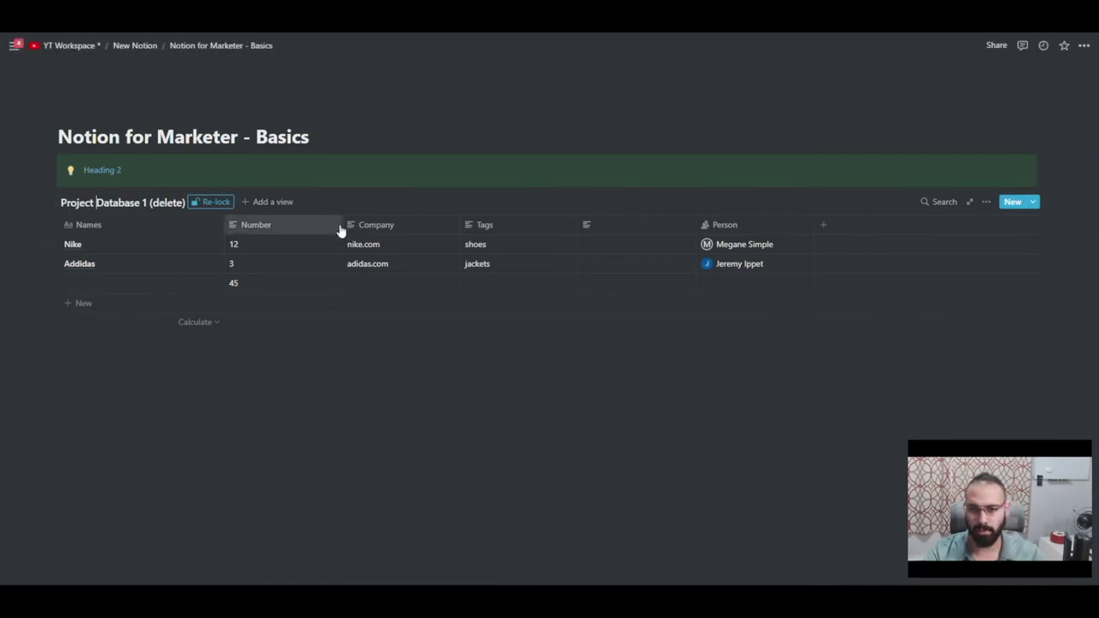
# Step: Narrow the Number column and enter 12000, 30000 and 45000 for Nike, Addidas and the third row
pyautogui.moveTo(338, 228); pyautogui.dragTo(286, 236)
pyautogui.click(267, 246)
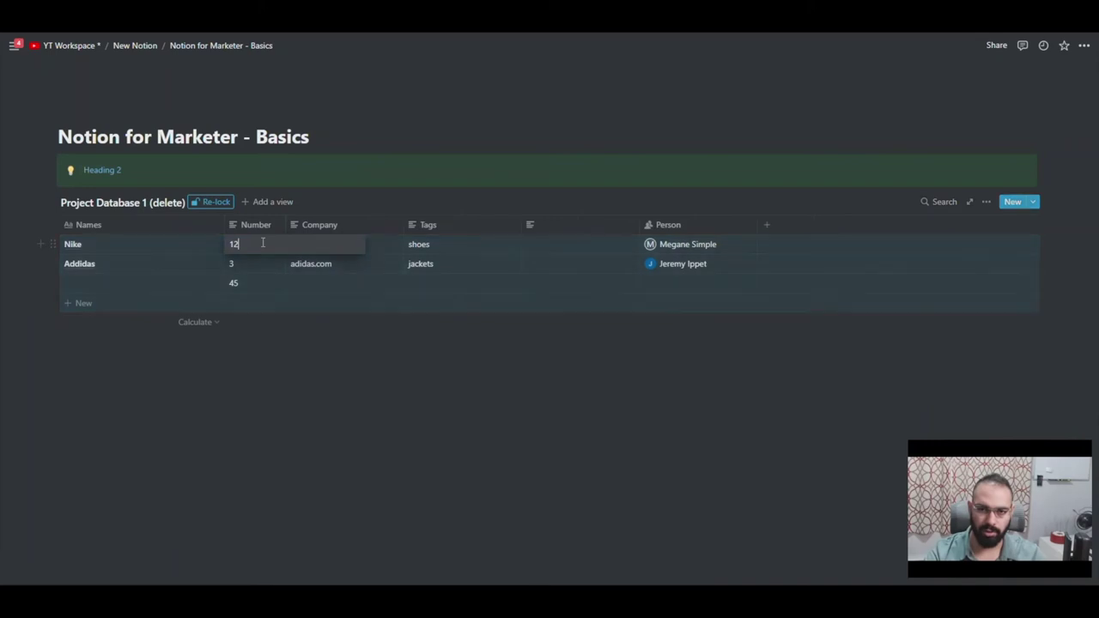
pyautogui.write('000')
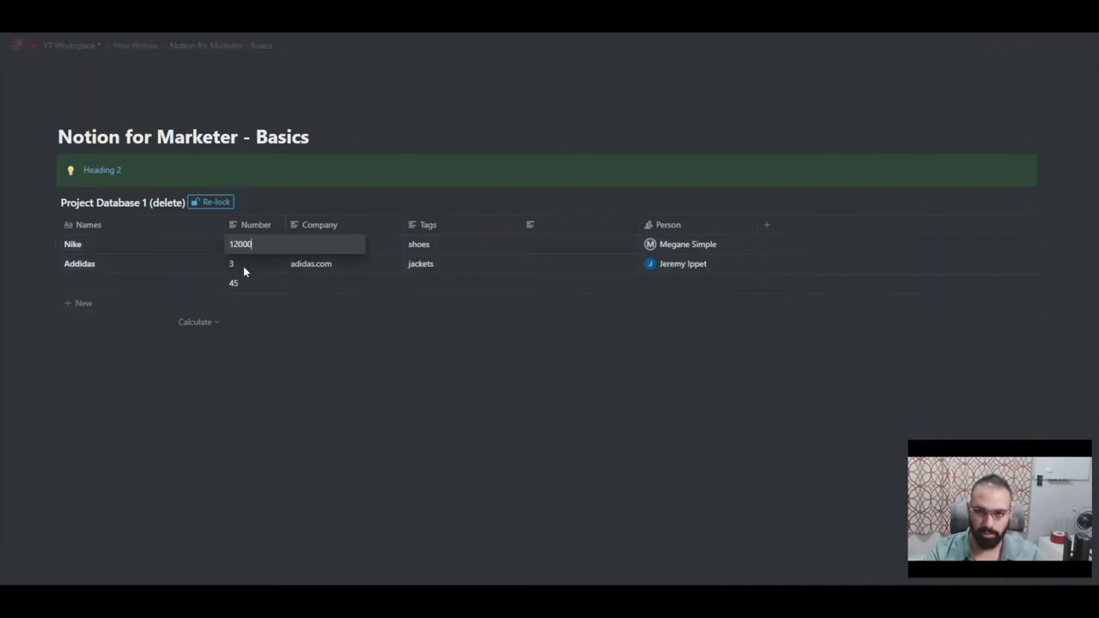
pyautogui.press('Return')
pyautogui.click(244, 266)
pyautogui.write('0000')
pyautogui.click(249, 285)
pyautogui.write('000')
pyautogui.press('Return')
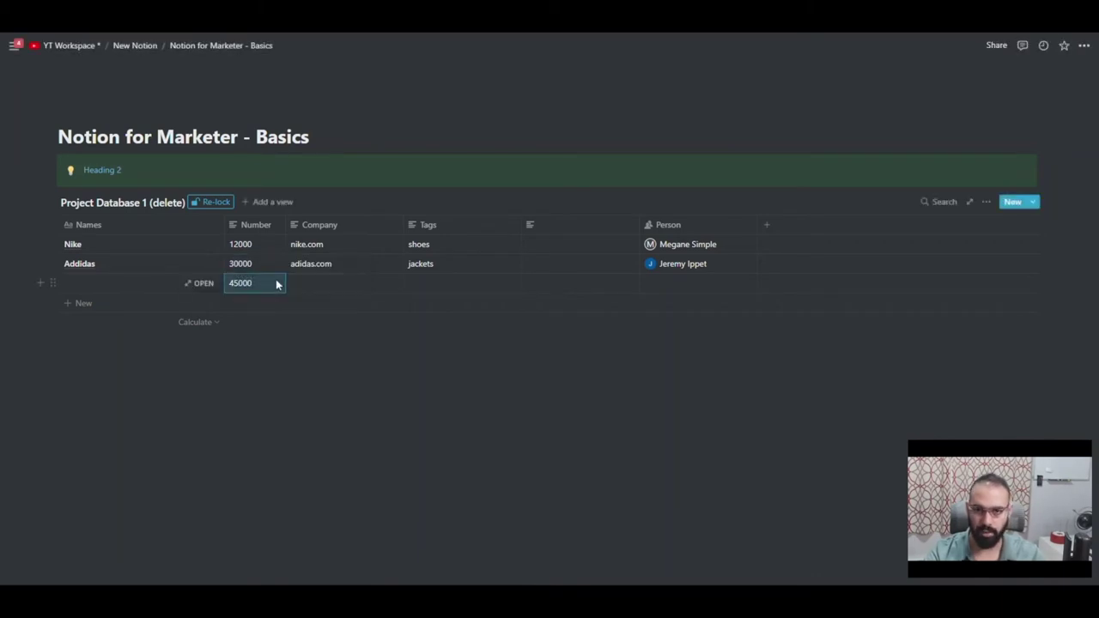
# Step: Change the Number property to the Number type and show its Sum of 87000
pyautogui.click(258, 322)
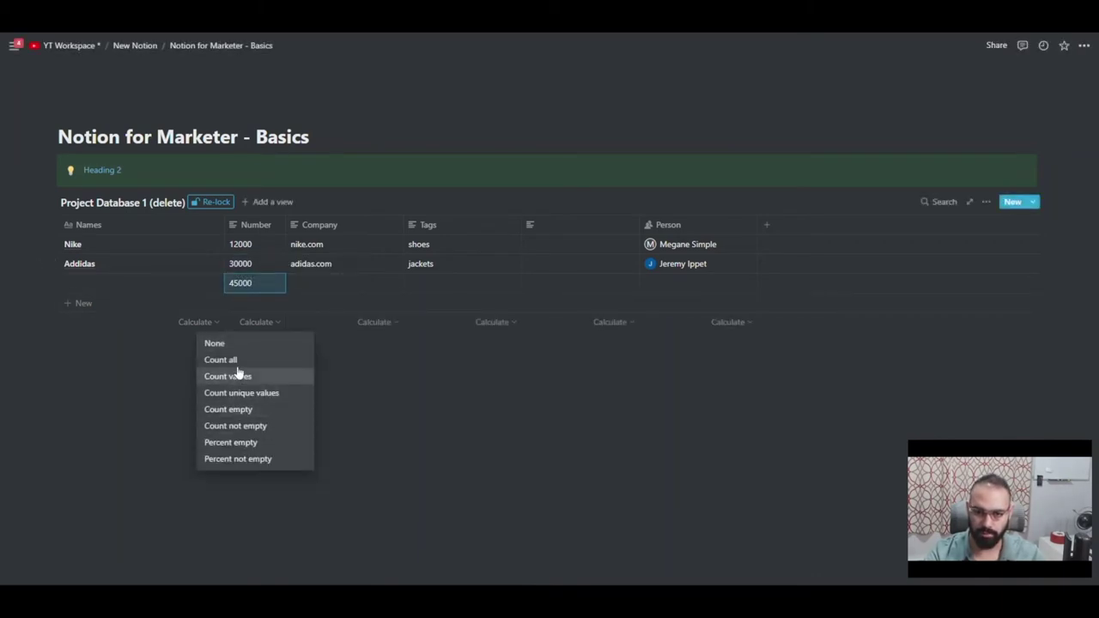
pyautogui.click(256, 230)
pyautogui.click(256, 230)
pyautogui.click(255, 229)
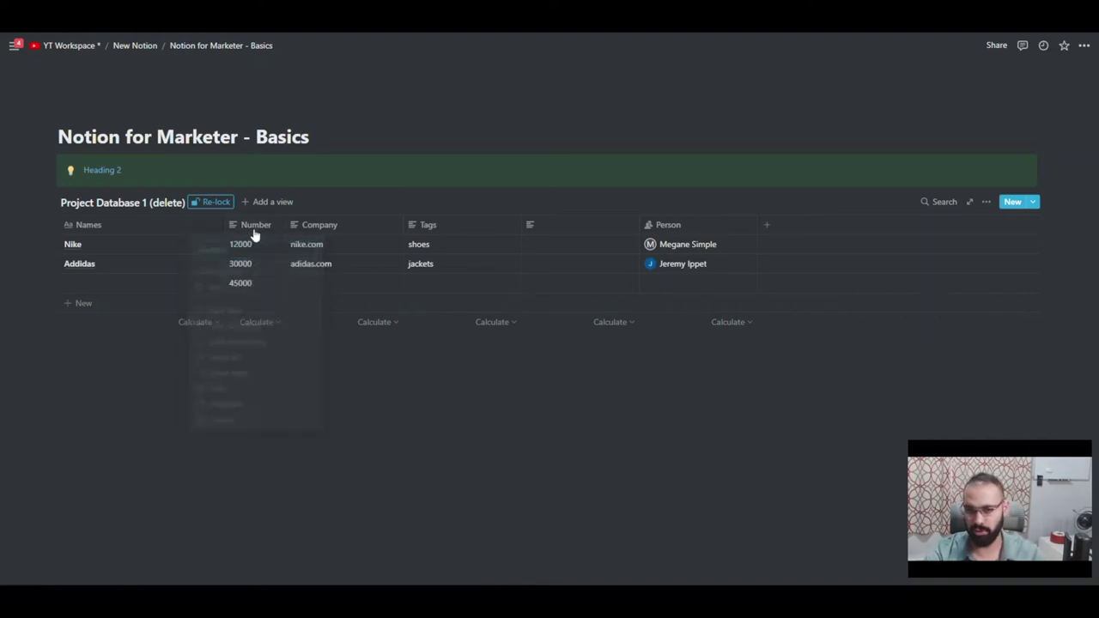
pyautogui.click(247, 225)
pyautogui.moveTo(290, 292)
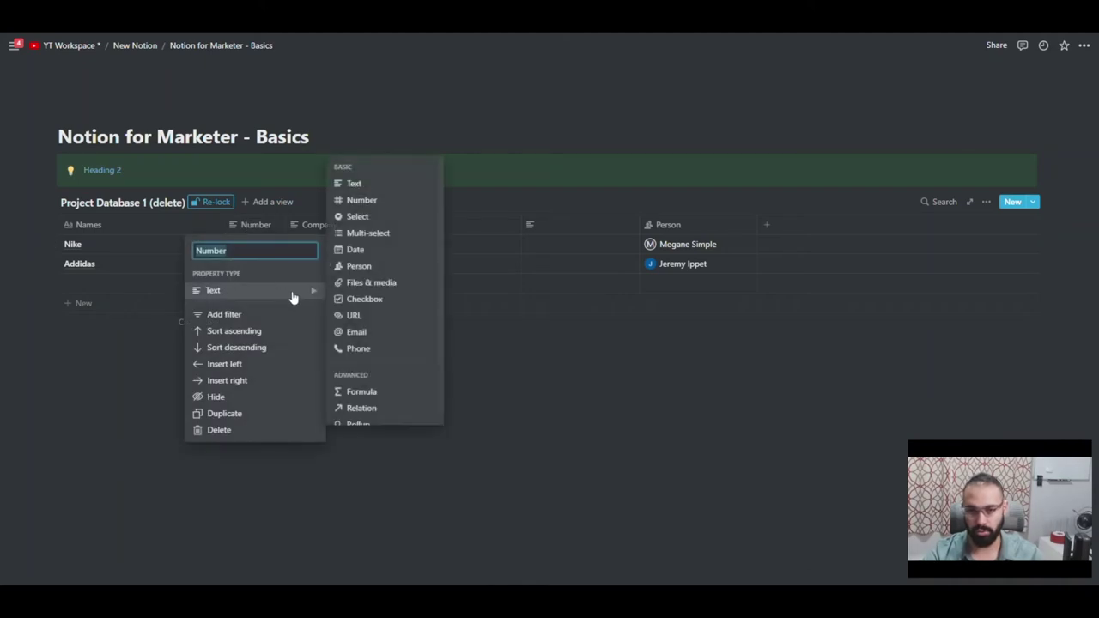
pyautogui.click(357, 203)
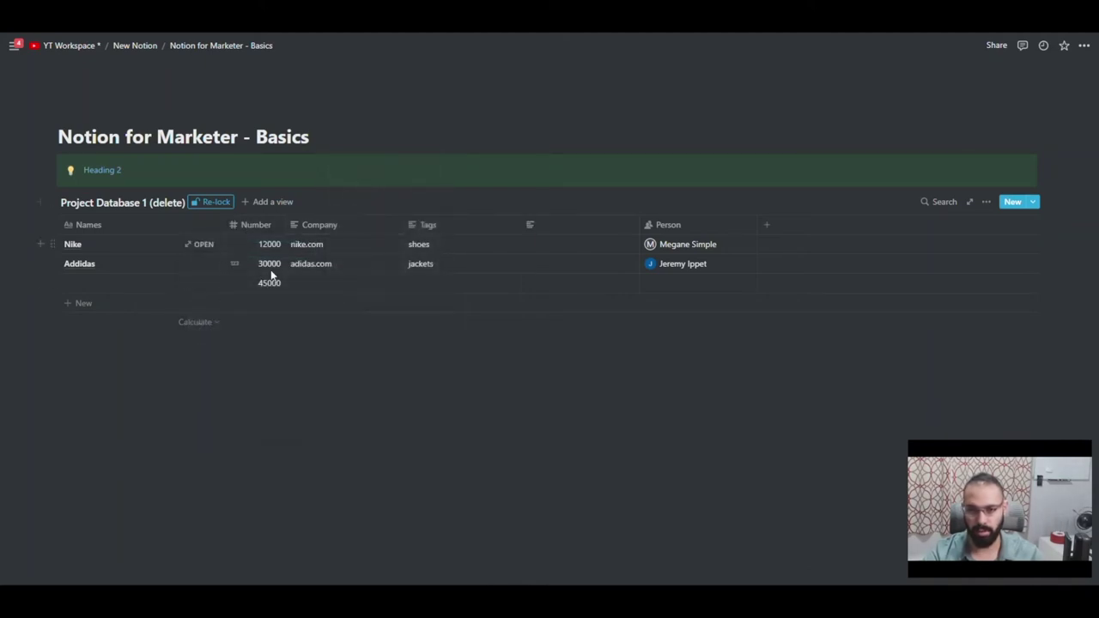
pyautogui.click(249, 323)
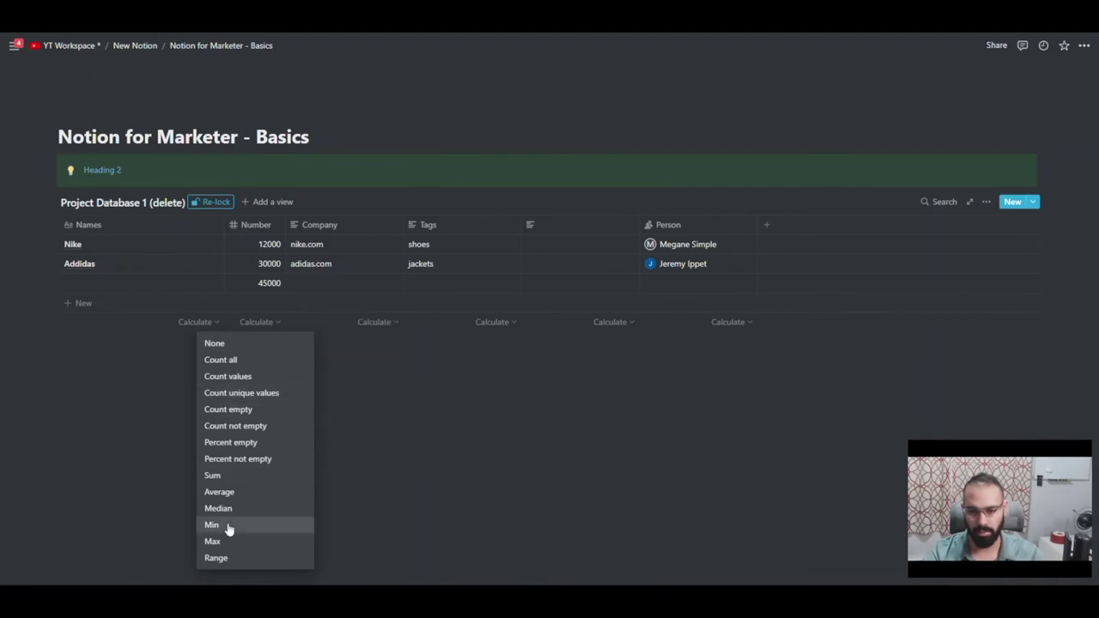
pyautogui.click(215, 476)
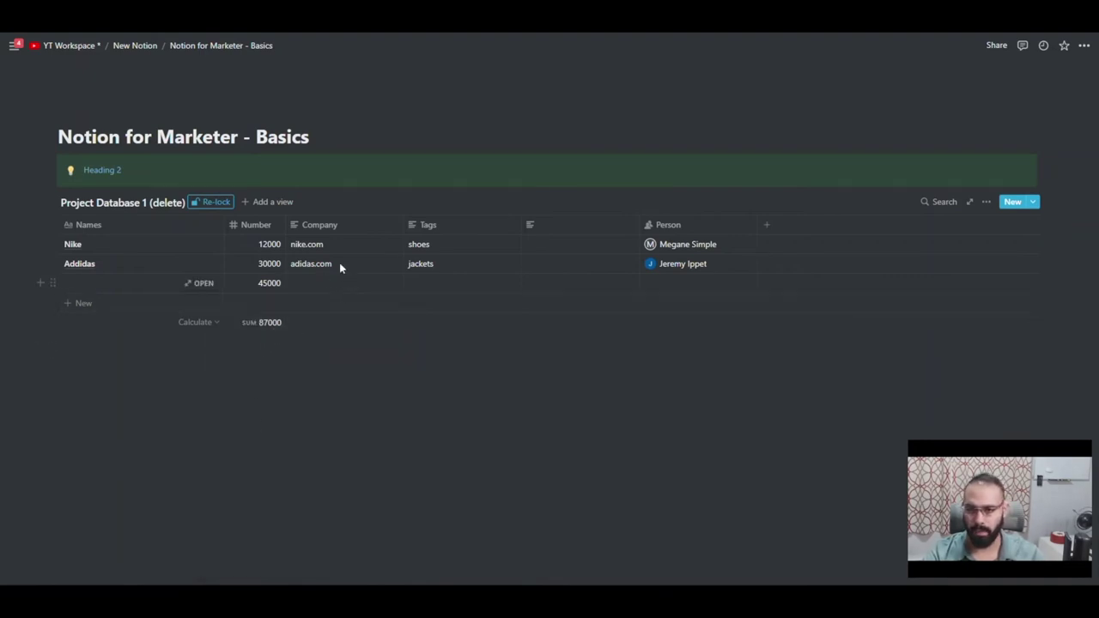
pyautogui.click(528, 225)
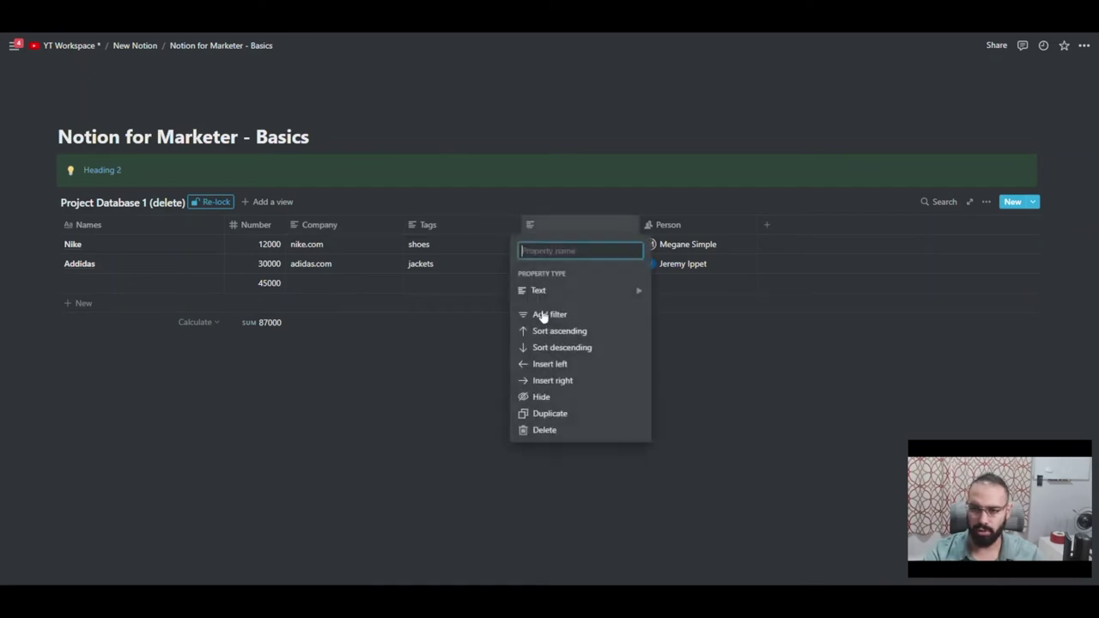
# Step: Turn the untitled column into a checkbox property, tick Addidas, and narrow the column
pyautogui.click(567, 291)
pyautogui.click(692, 299)
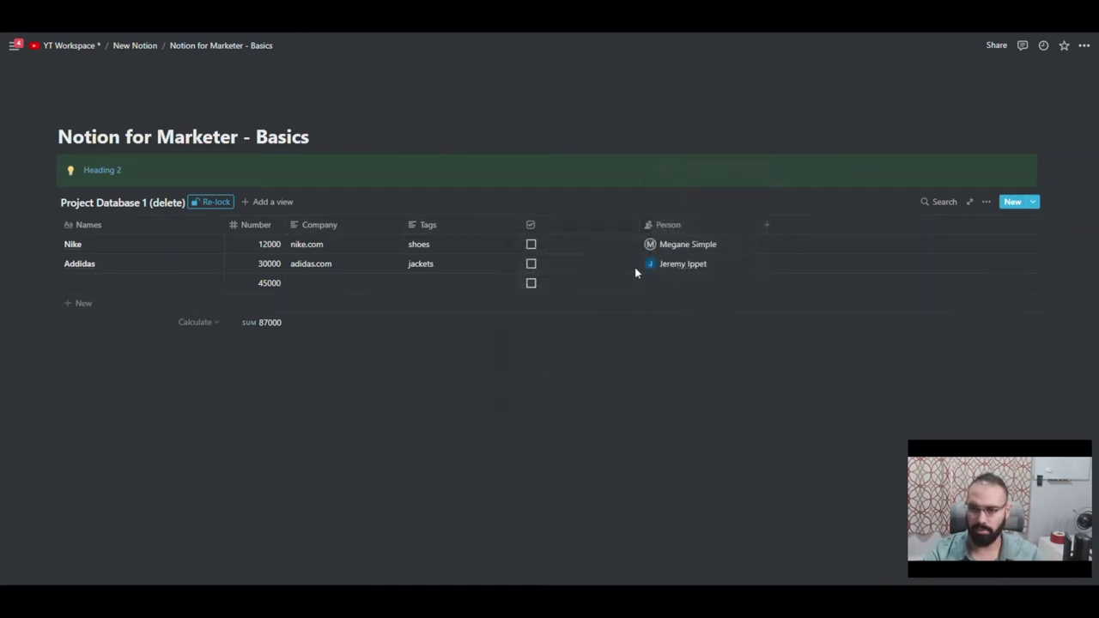
pyautogui.click(531, 264)
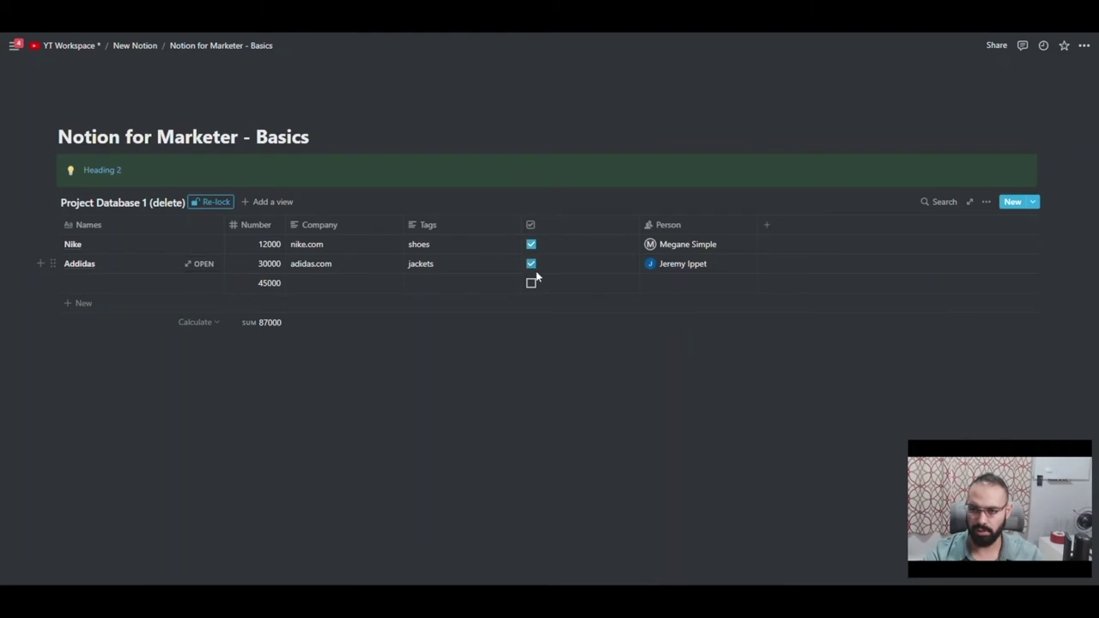
pyautogui.moveTo(640, 224); pyautogui.dragTo(460, 233)
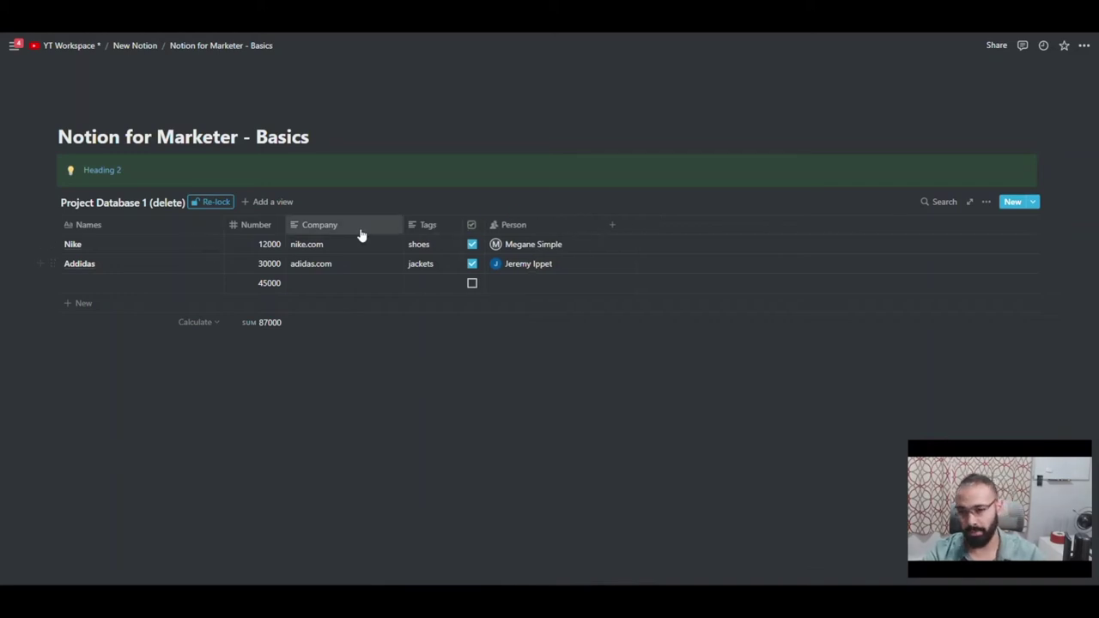
# Step: Change Nike's Number value to 1 and edit the Addidas and third-row values
pyautogui.click(250, 248)
pyautogui.click(270, 247)
pyautogui.press('BackSpace')
pyautogui.press('BackSpace')
pyautogui.press('BackSpace')
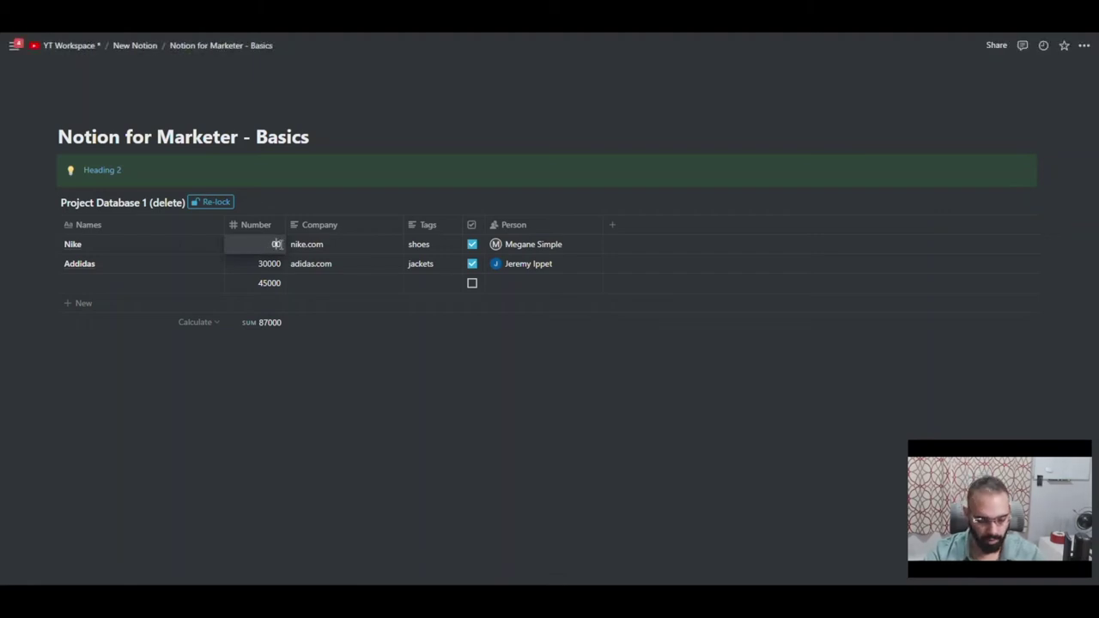
pyautogui.press('BackSpace')
pyautogui.press('BackSpace')
pyautogui.write('1')
pyautogui.click(263, 264)
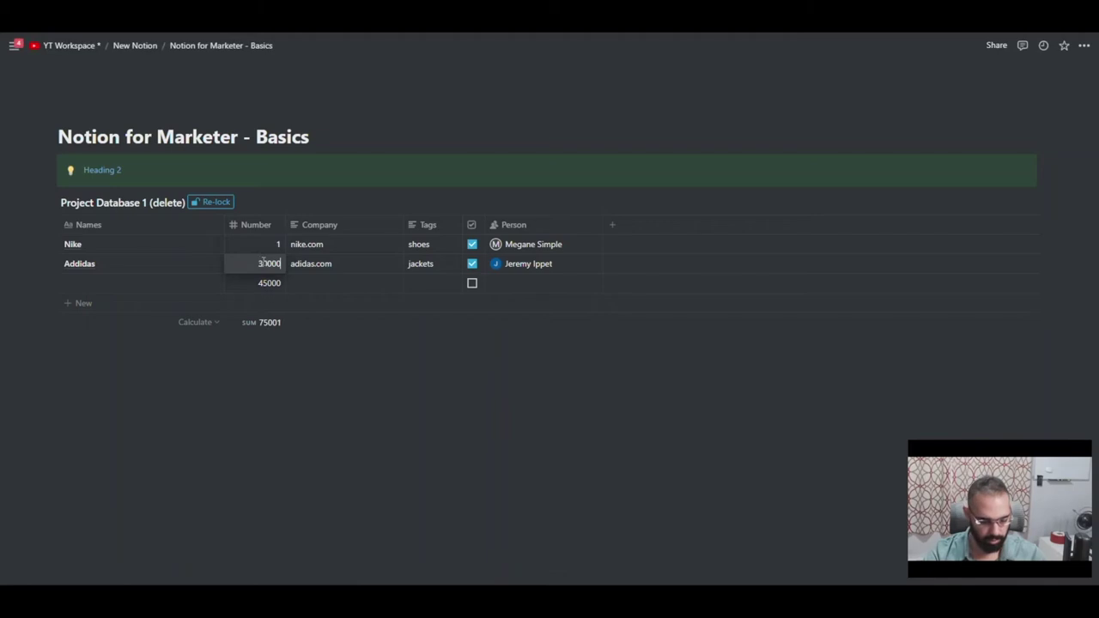
pyautogui.write('4')
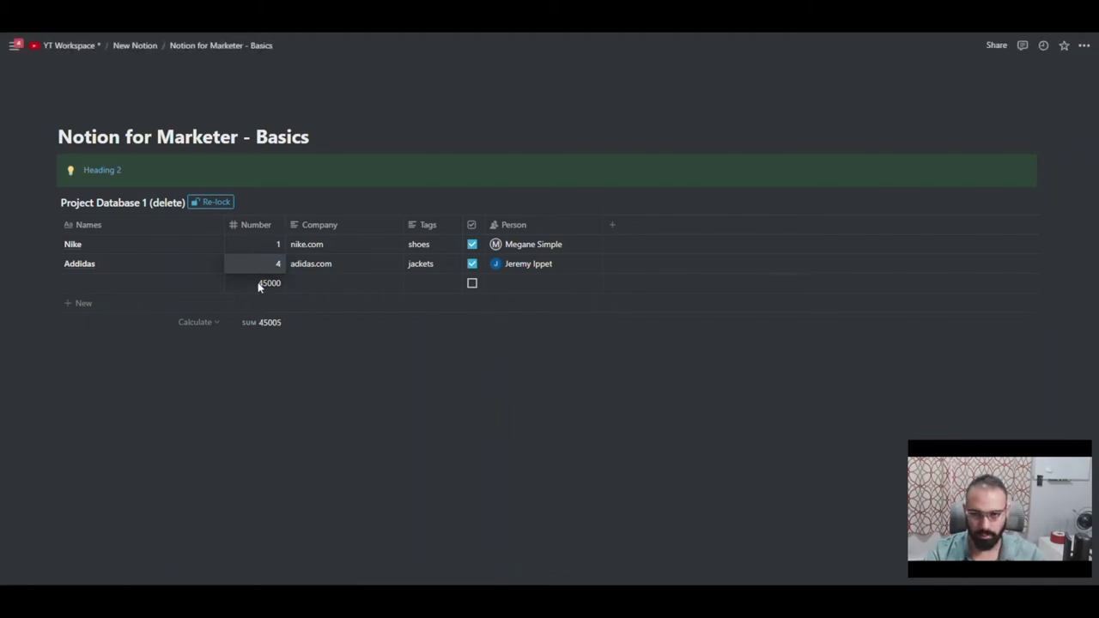
pyautogui.click(258, 284)
pyautogui.write('06')
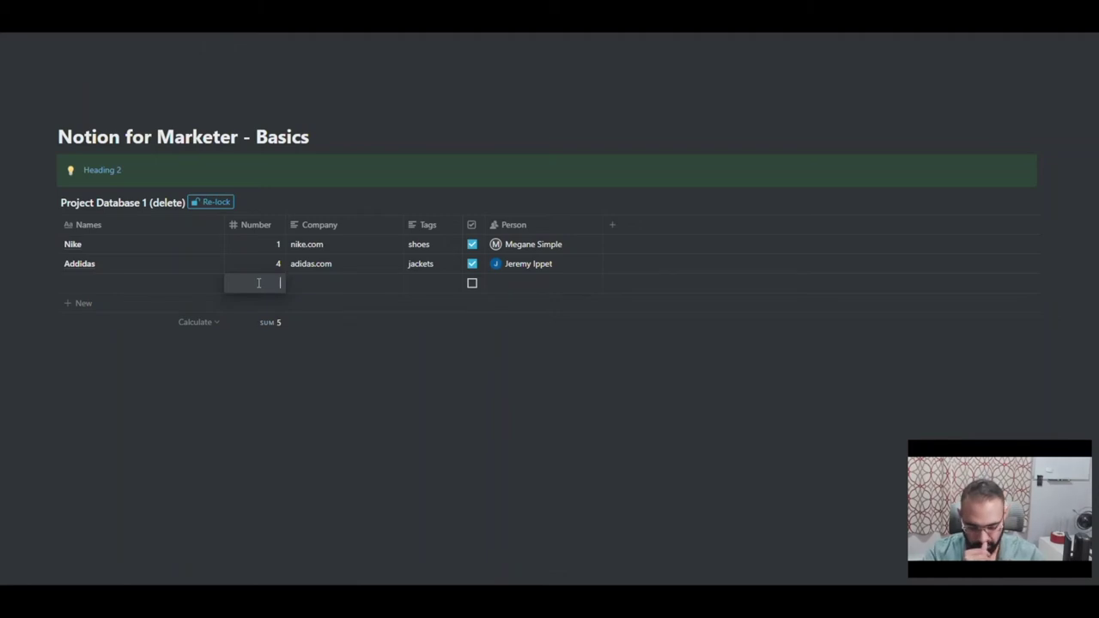
# Step: Convert the Number column to checkboxes, narrow it, then switch it back to numbers
pyautogui.click(268, 226)
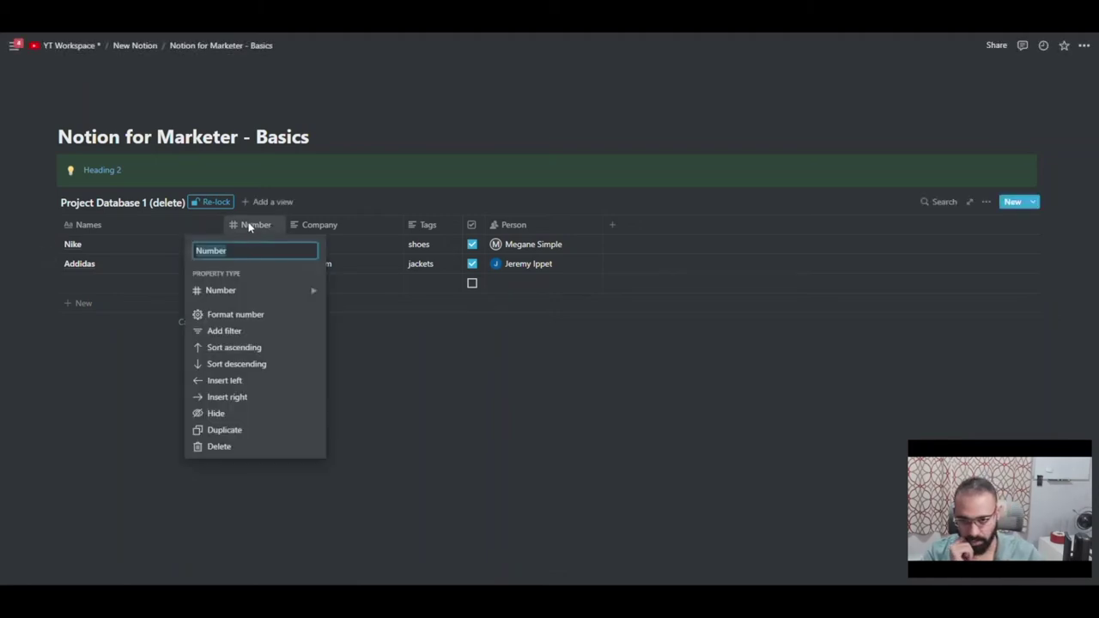
pyautogui.moveTo(259, 292)
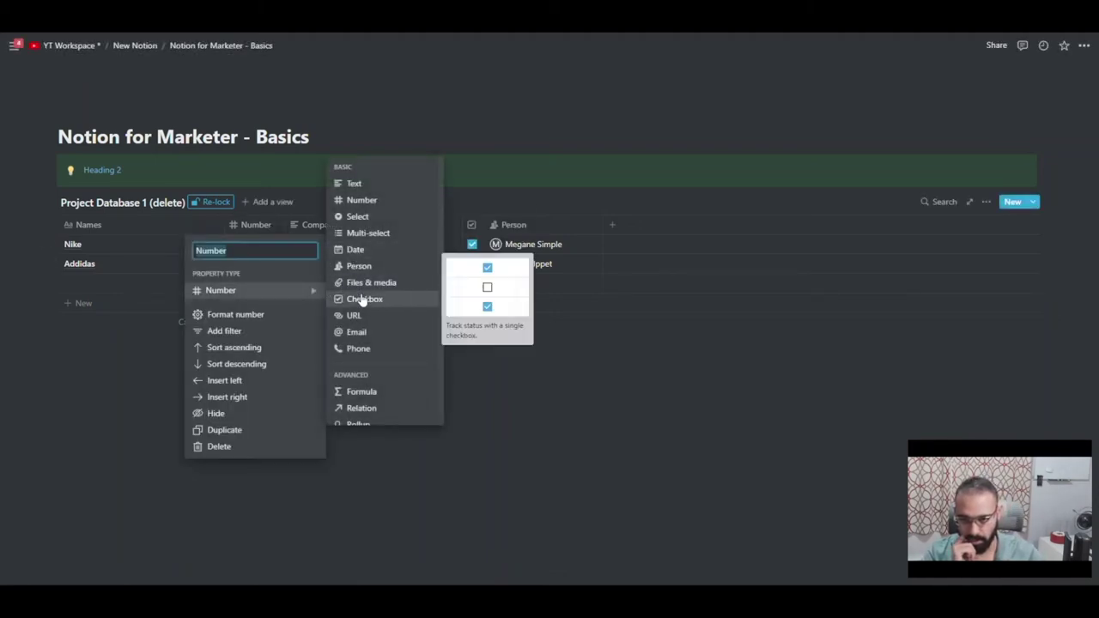
pyautogui.click(363, 300)
pyautogui.moveTo(286, 225); pyautogui.dragTo(244, 229)
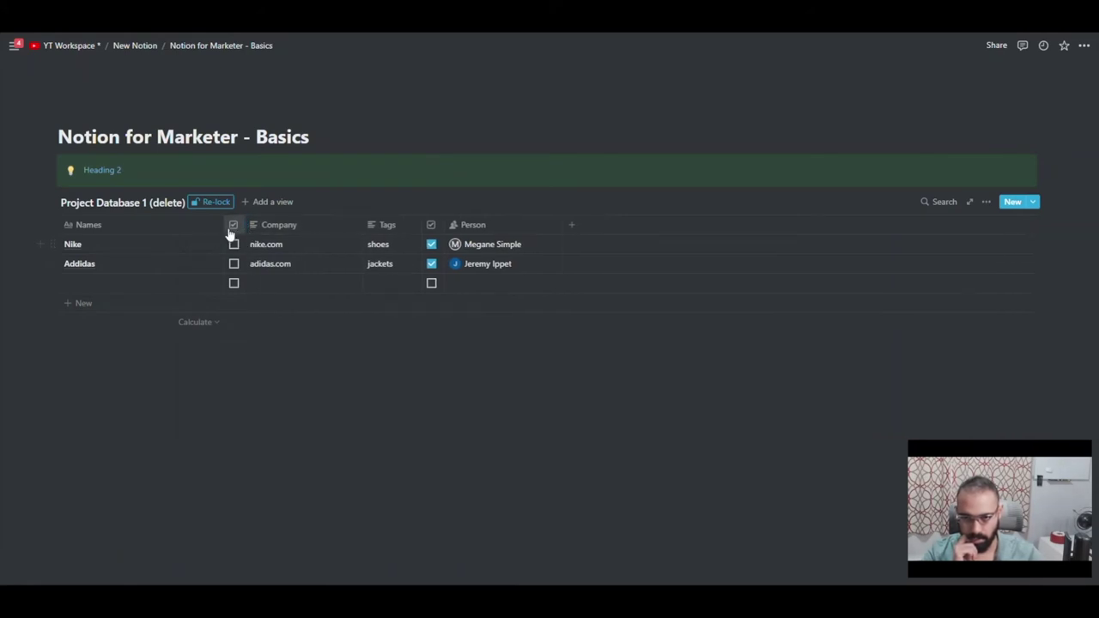
pyautogui.click(230, 228)
pyautogui.moveTo(240, 292)
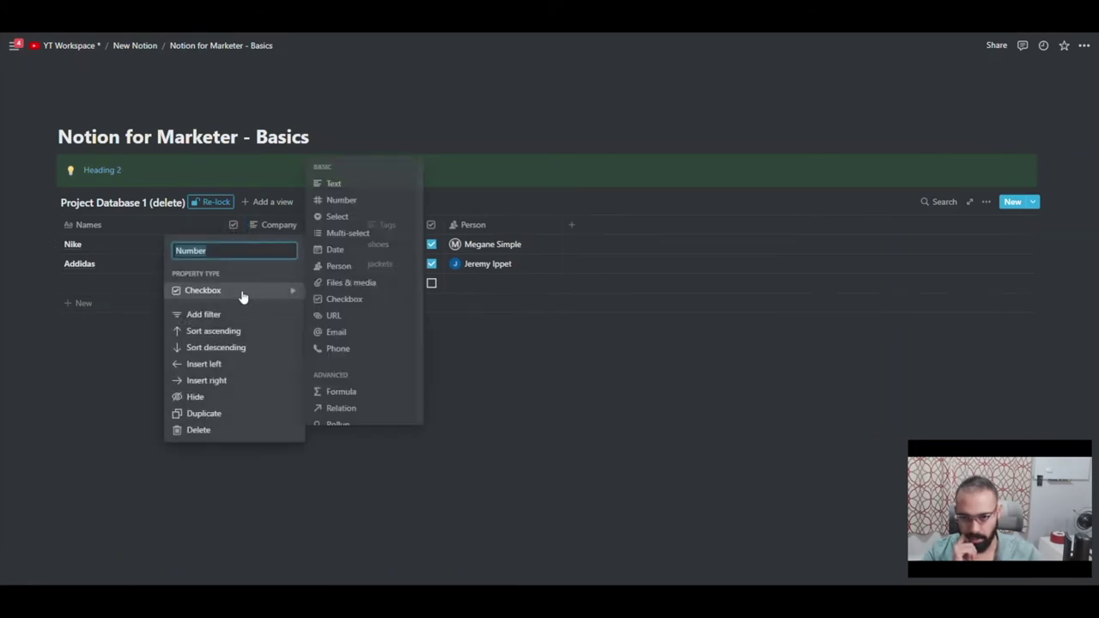
pyautogui.click(327, 205)
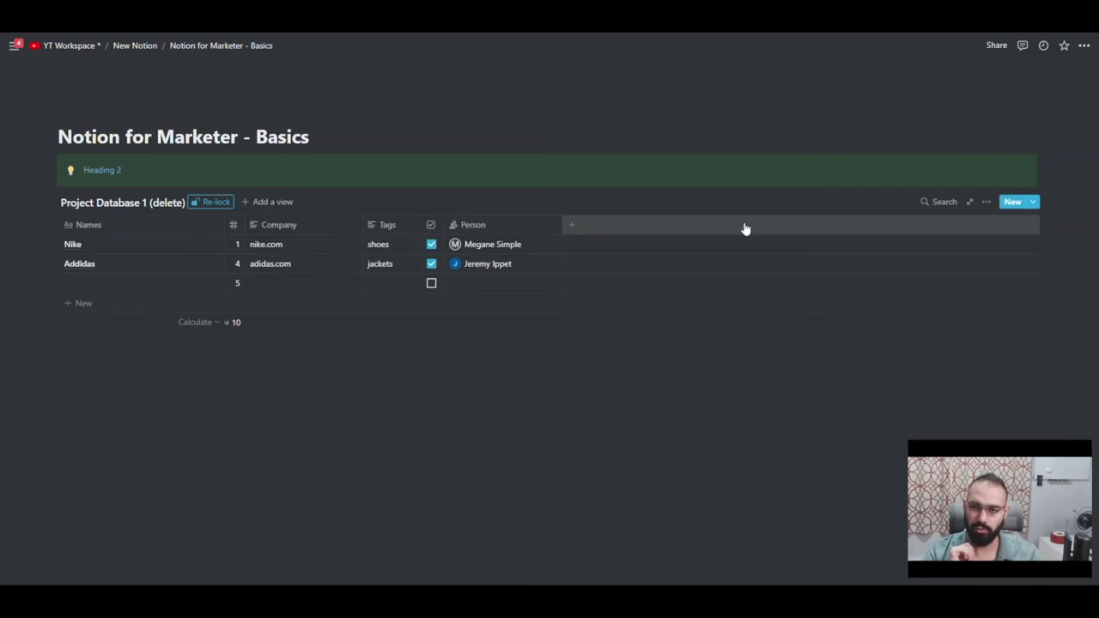
# Step: Add a filter and try filtering Tags by values like 'shoe', then clear it
pyautogui.click(988, 203)
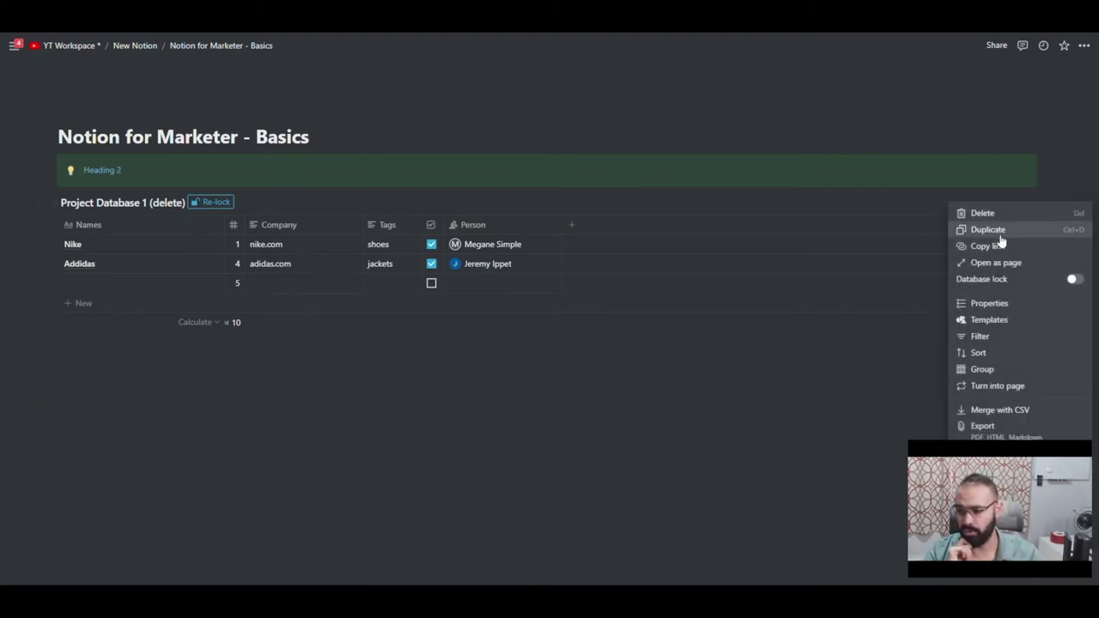
pyautogui.click(981, 336)
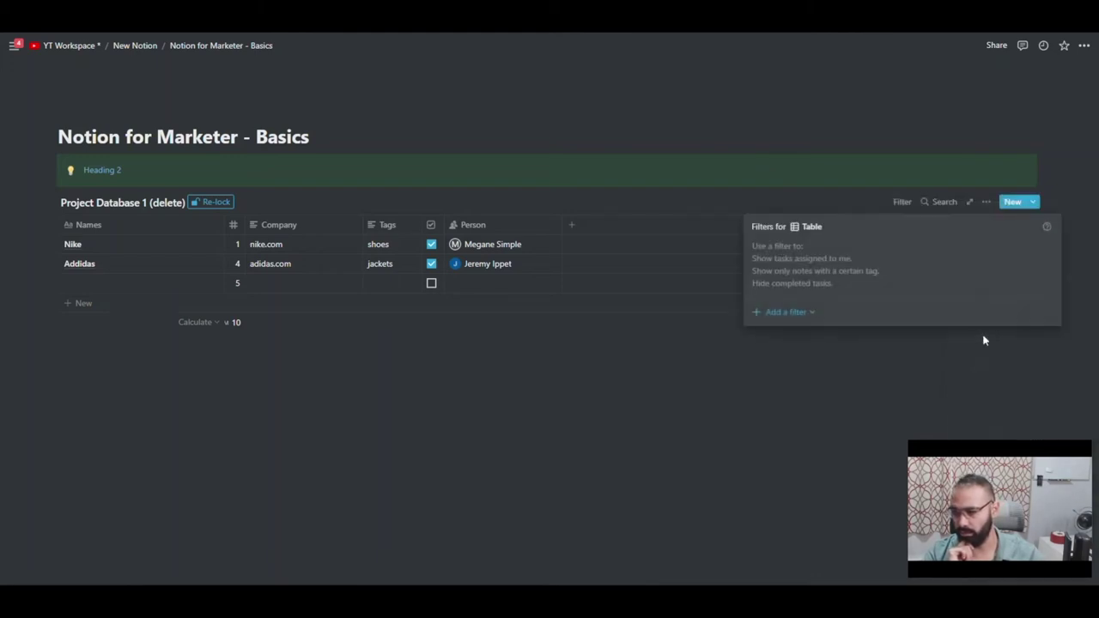
pyautogui.click(784, 315)
pyautogui.click(797, 335)
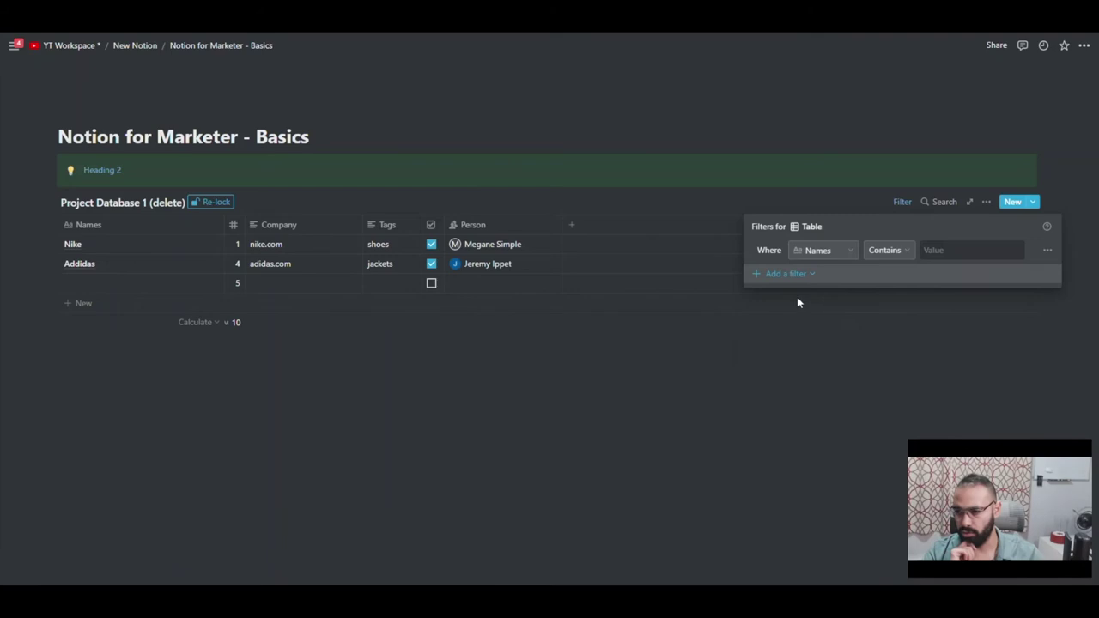
pyautogui.click(838, 256)
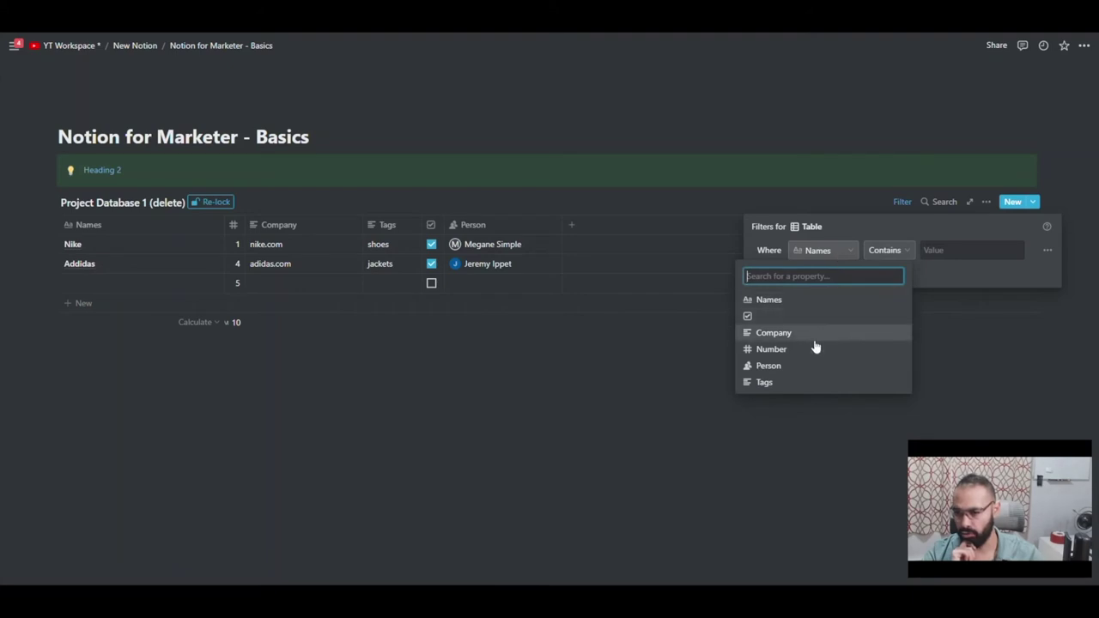
pyautogui.click(773, 382)
pyautogui.click(935, 250)
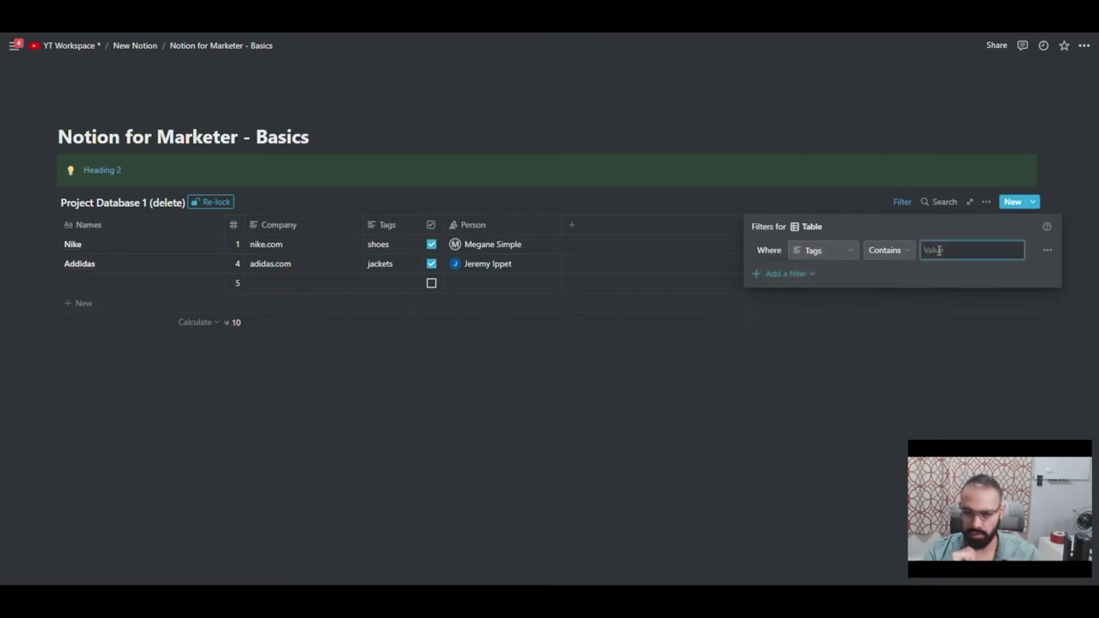
pyautogui.write('shoes')
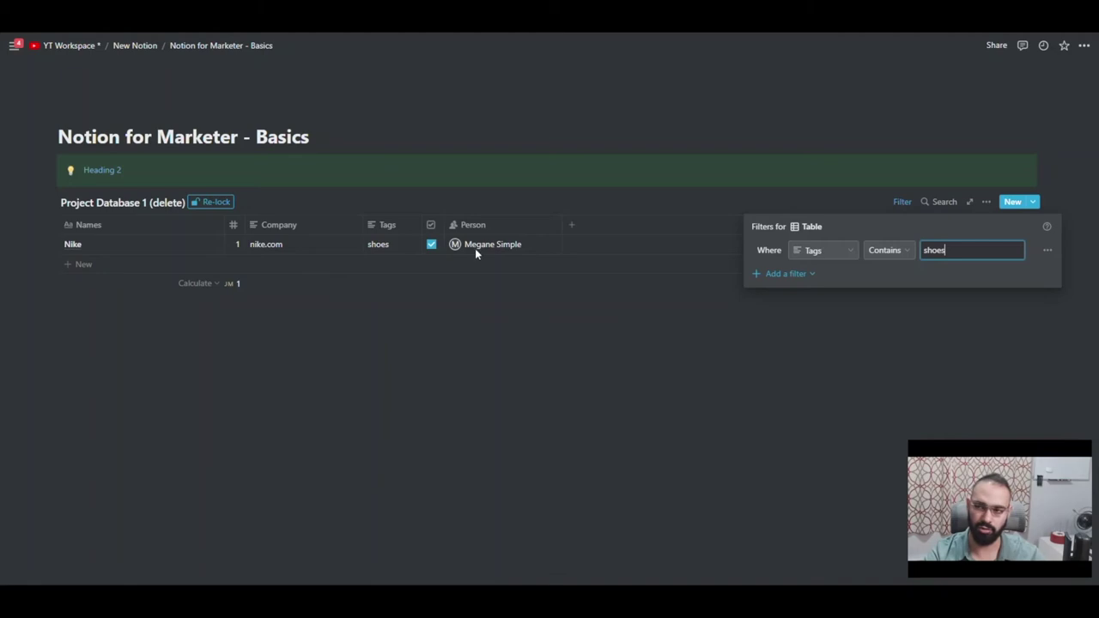
pyautogui.press('BackSpace')
pyautogui.press('BackSpace')
pyautogui.press('BackSpace')
pyautogui.press('BackSpace')
pyautogui.press('BackSpace')
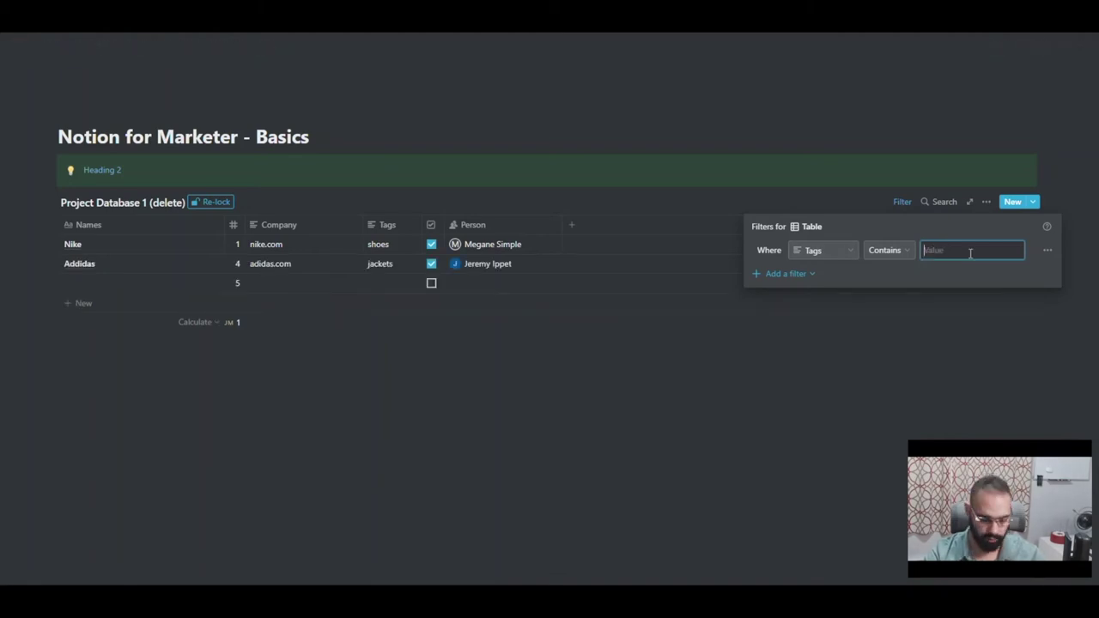
pyautogui.write('j')
pyautogui.press('BackSpace')
pyautogui.press('BackSpace')
pyautogui.press('BackSpace')
pyautogui.press('BackSpace')
pyautogui.write('megan')
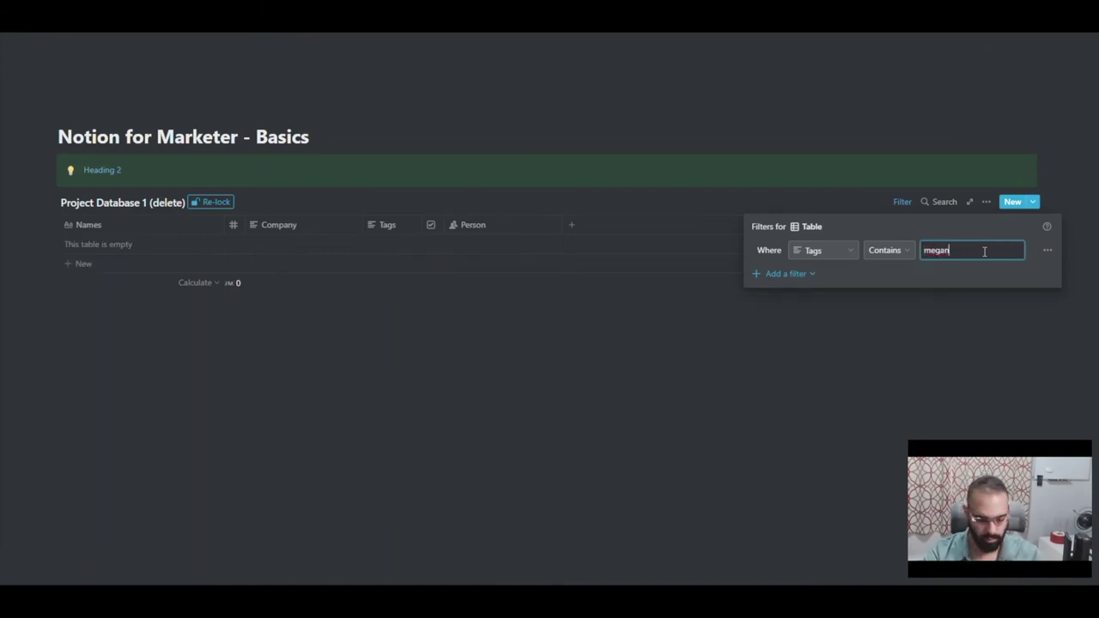
pyautogui.press('BackSpace')
pyautogui.press('BackSpace')
pyautogui.press('BackSpace')
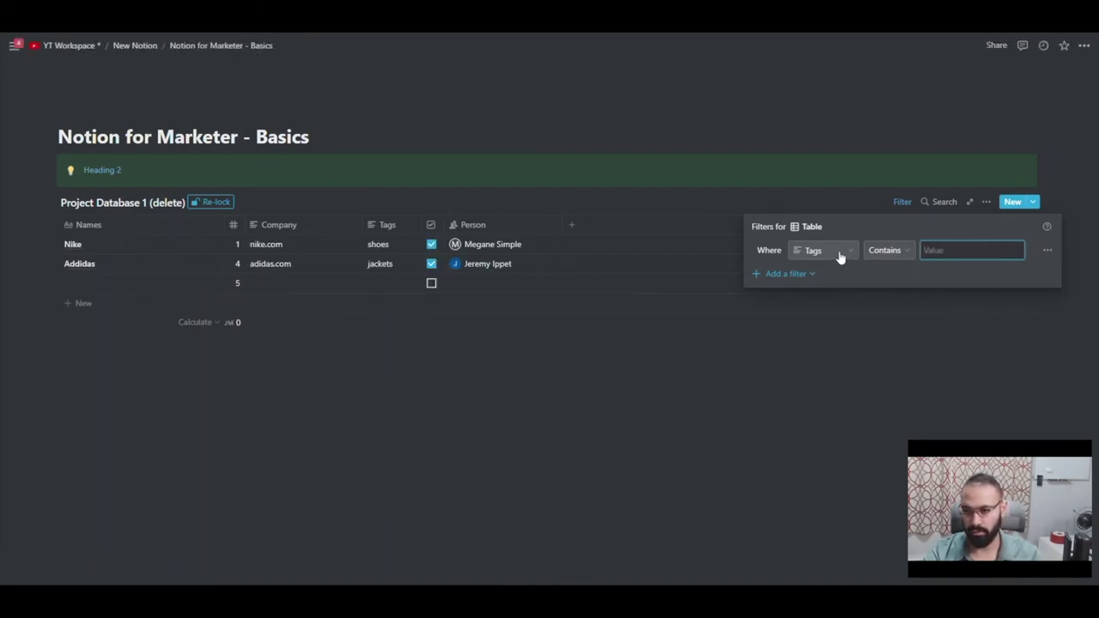
# Step: Switch the filter to Person for one member, then remove the Person filter
pyautogui.click(835, 251)
pyautogui.click(777, 366)
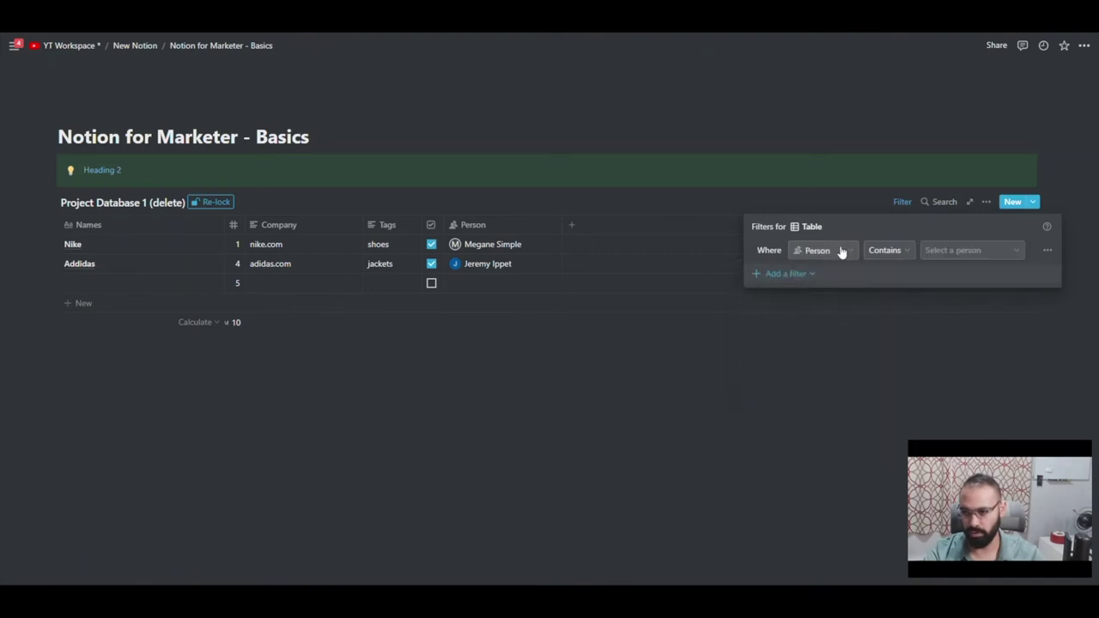
pyautogui.click(975, 250)
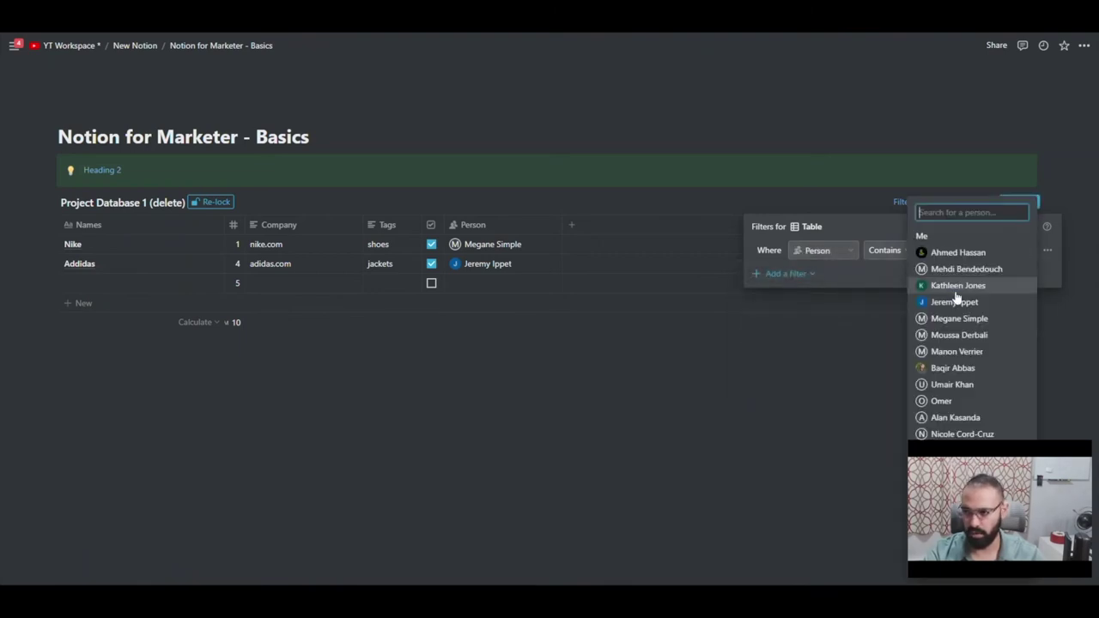
pyautogui.click(953, 319)
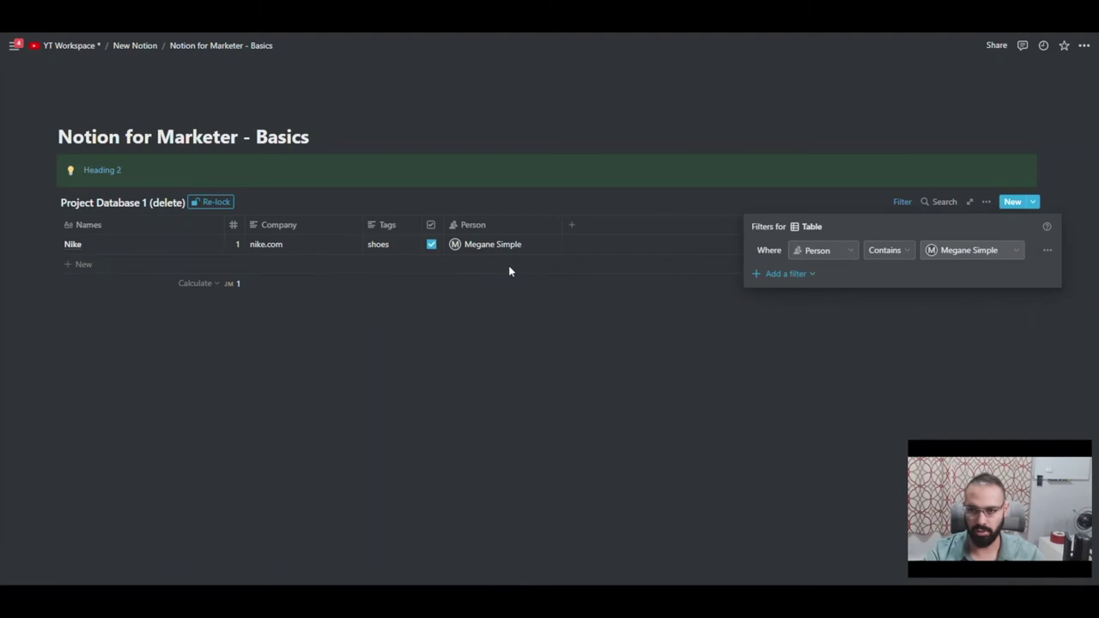
pyautogui.click(935, 252)
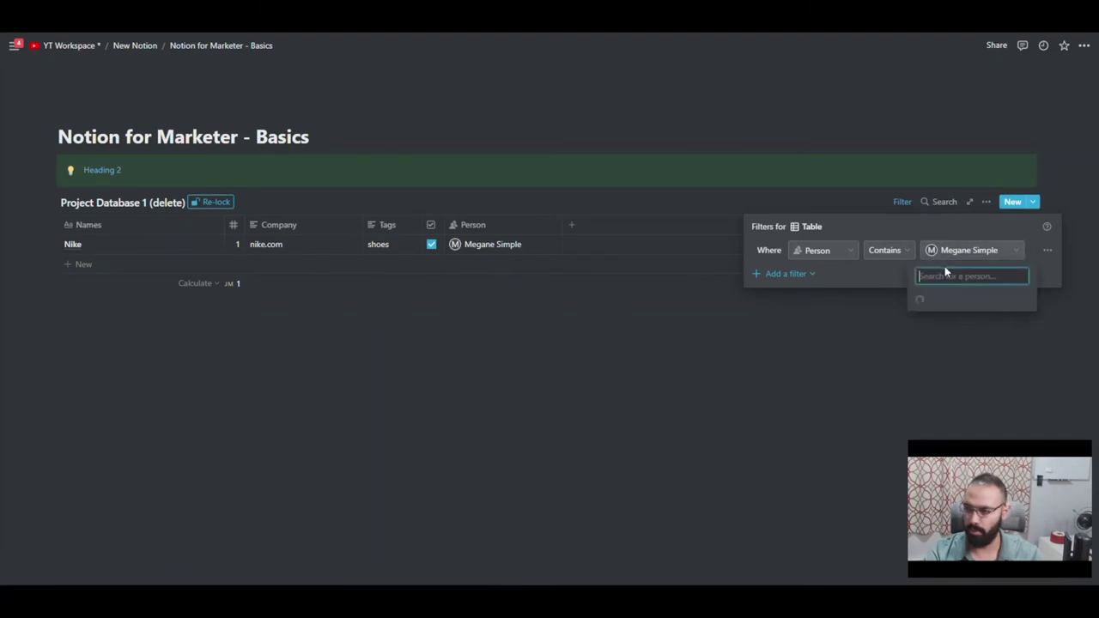
pyautogui.click(808, 274)
pyautogui.click(1046, 250)
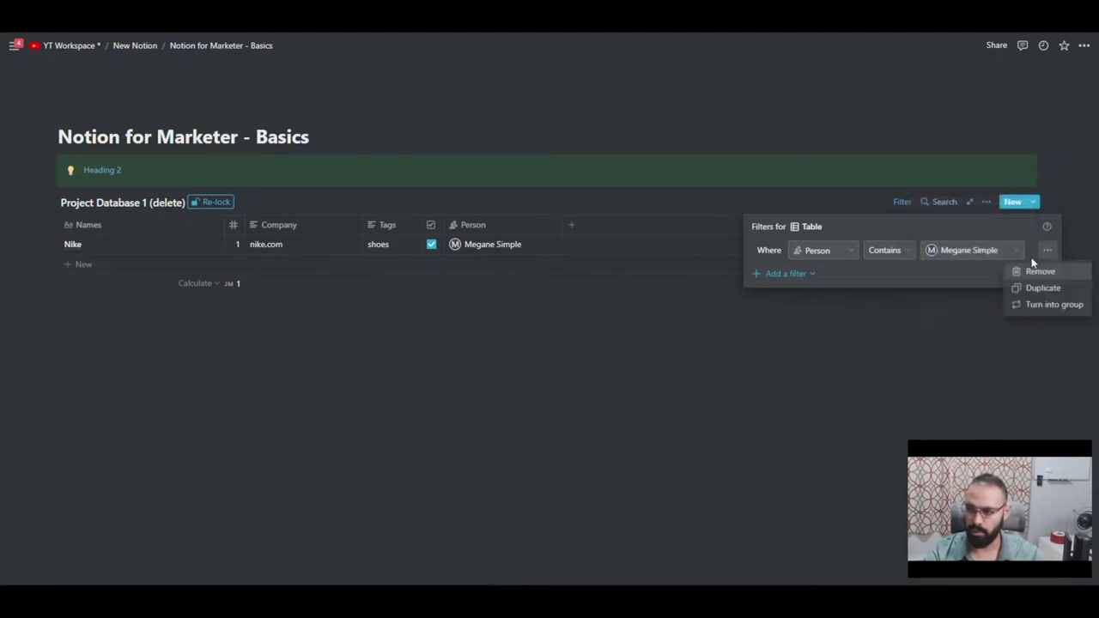
pyautogui.click(1029, 273)
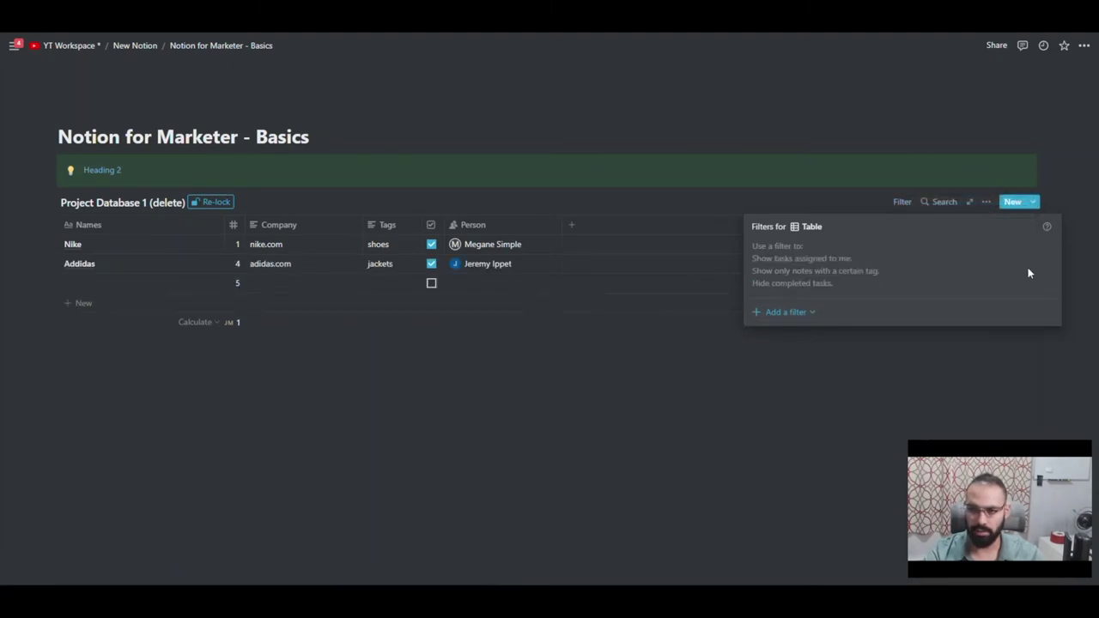
# Step: Add a Number equals 1 filter plus an And Names filter
pyautogui.click(815, 313)
pyautogui.click(813, 335)
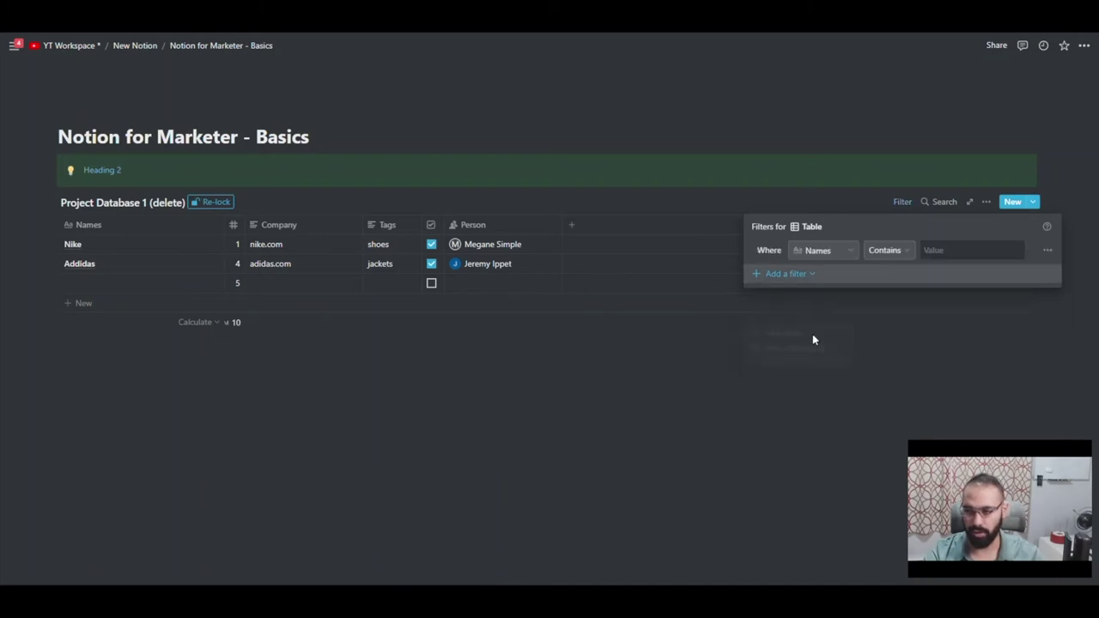
pyautogui.click(814, 278)
pyautogui.click(815, 294)
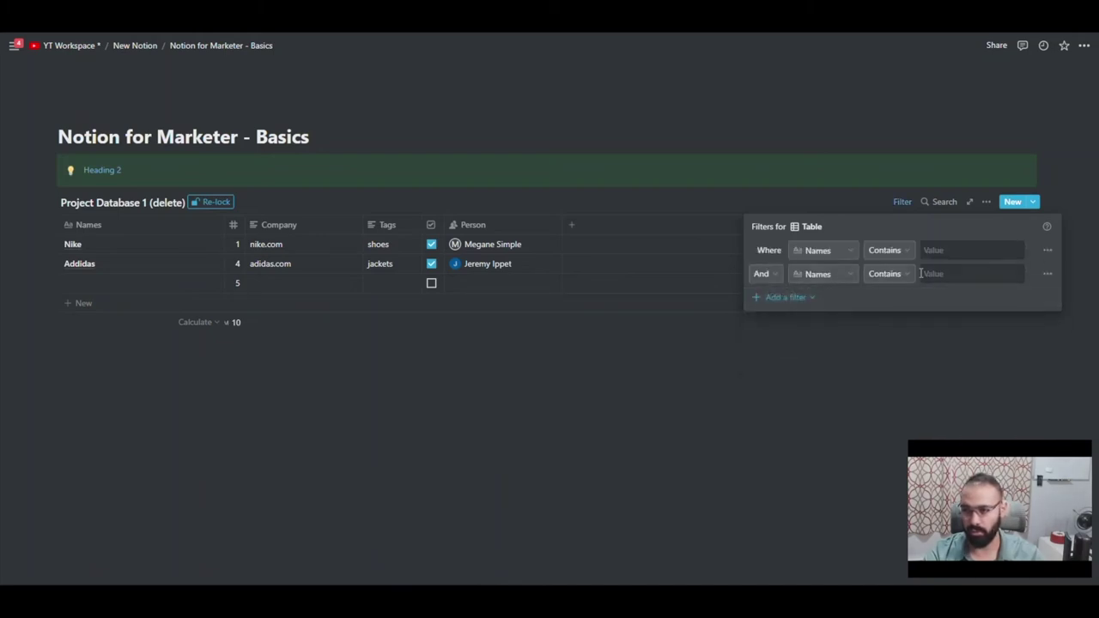
pyautogui.click(833, 255)
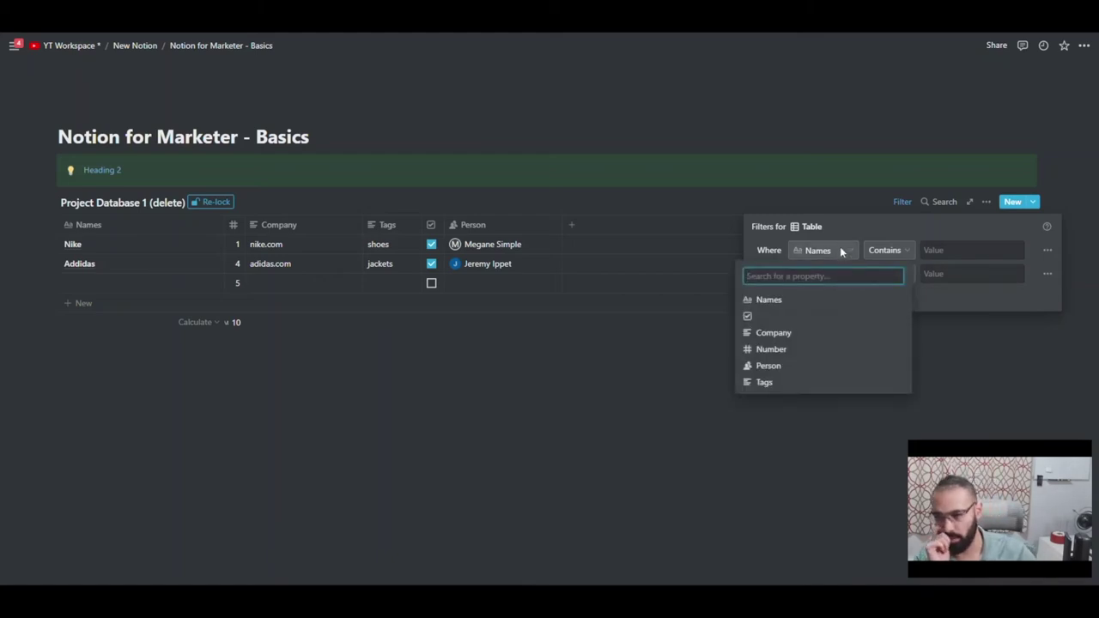
pyautogui.click(822, 349)
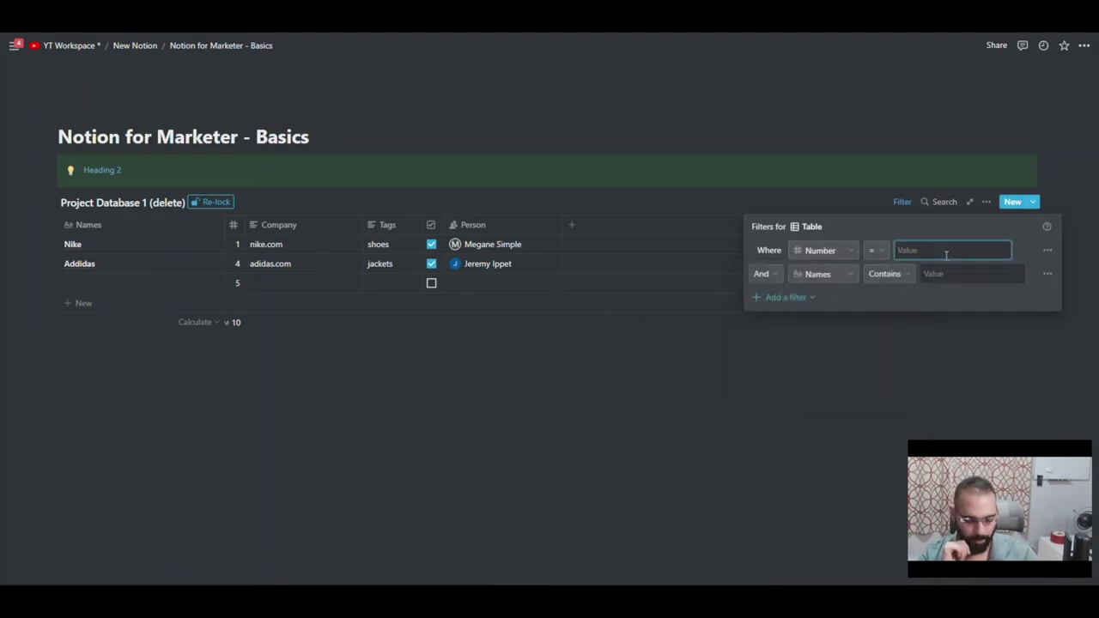
pyautogui.write('1')
pyautogui.click(876, 251)
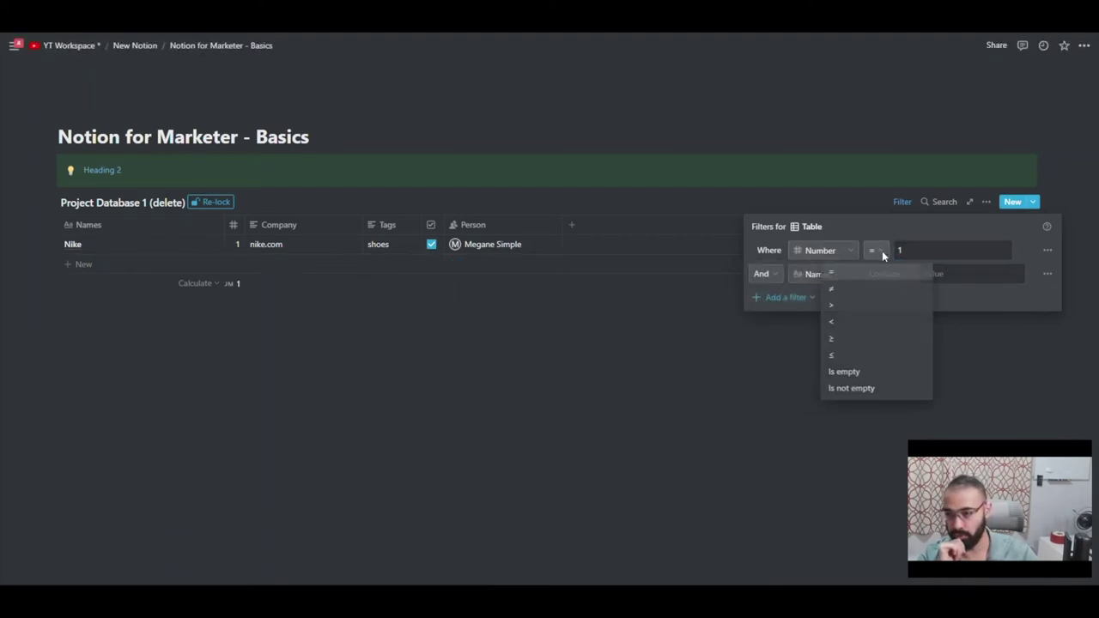
pyautogui.click(908, 246)
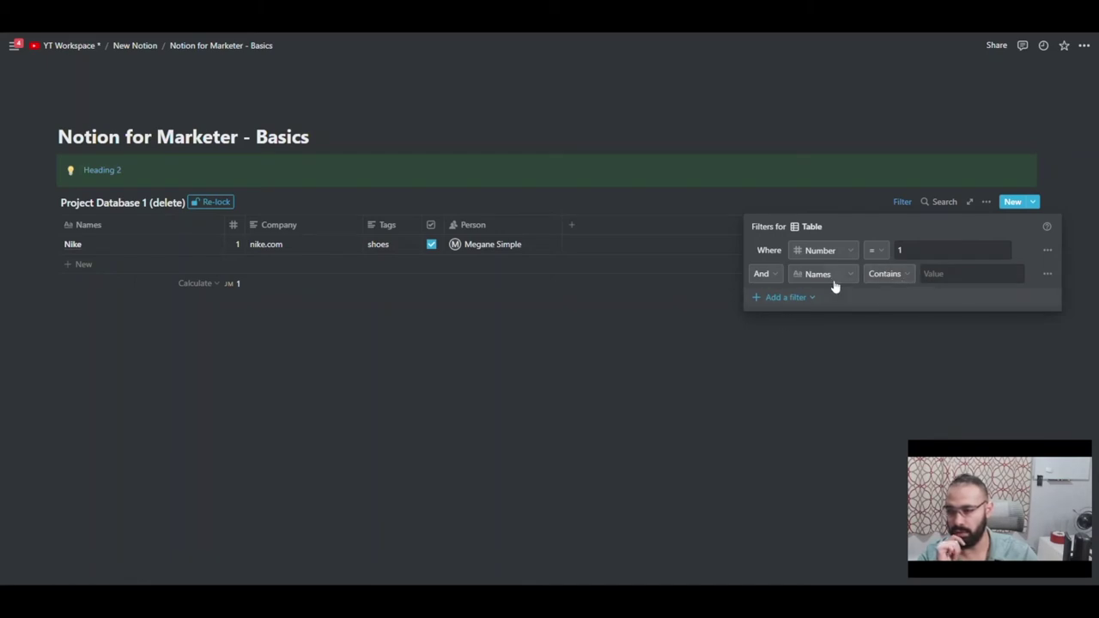
# Step: Close the filter settings and start adding a new database view
pyautogui.click(774, 307)
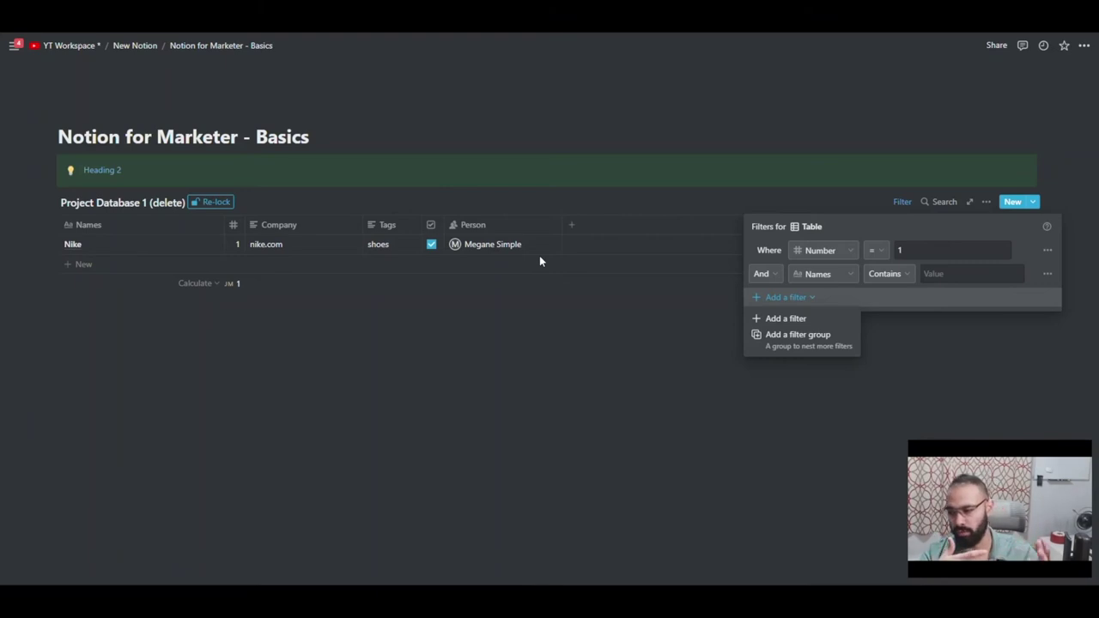
pyautogui.click(349, 313)
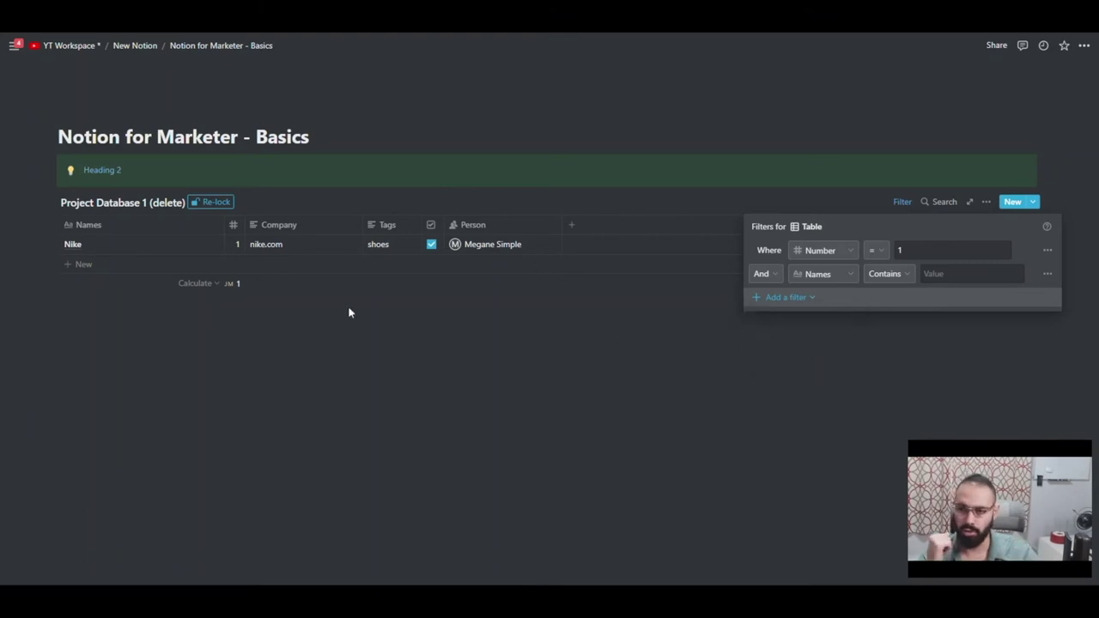
pyautogui.click(281, 330)
pyautogui.click(259, 202)
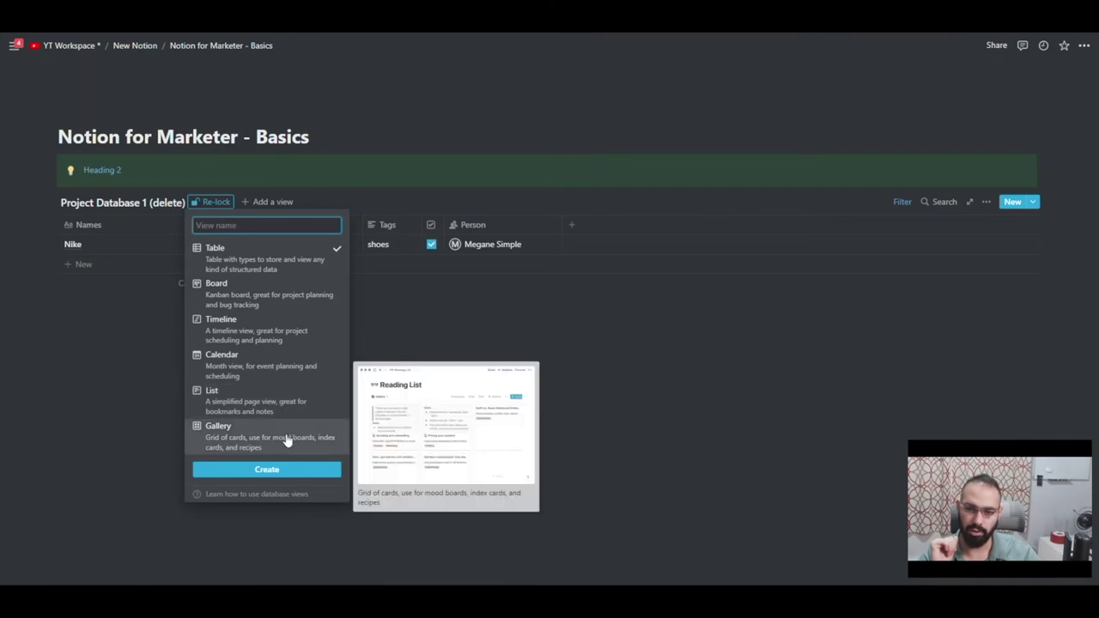
# Step: Create a Board view, switch to the Table view, then return to Board
pyautogui.click(267, 302)
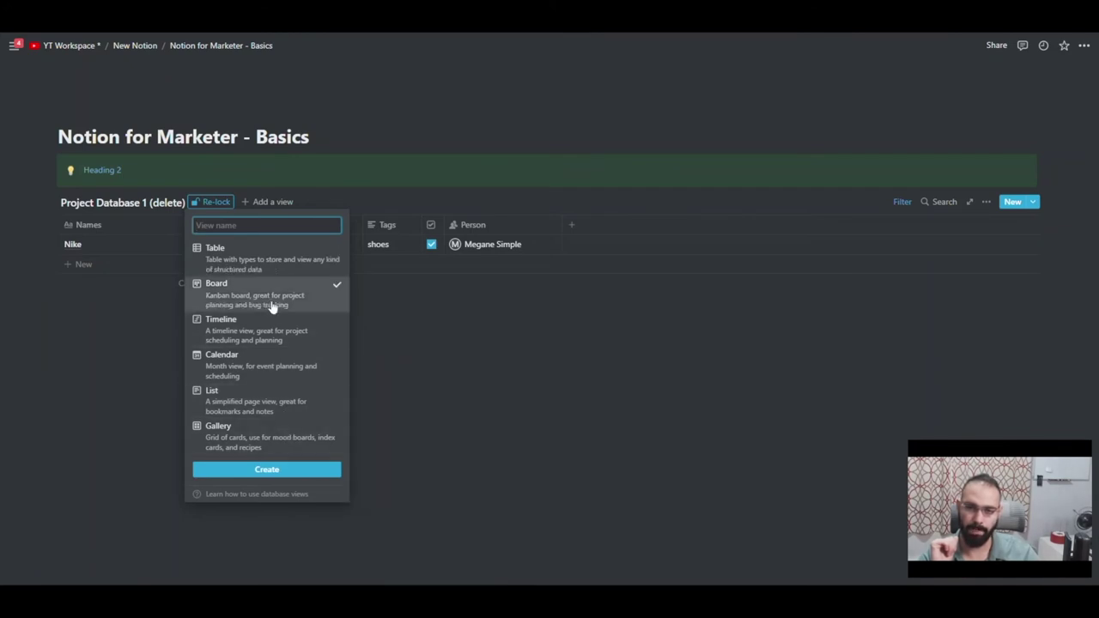
pyautogui.click(276, 469)
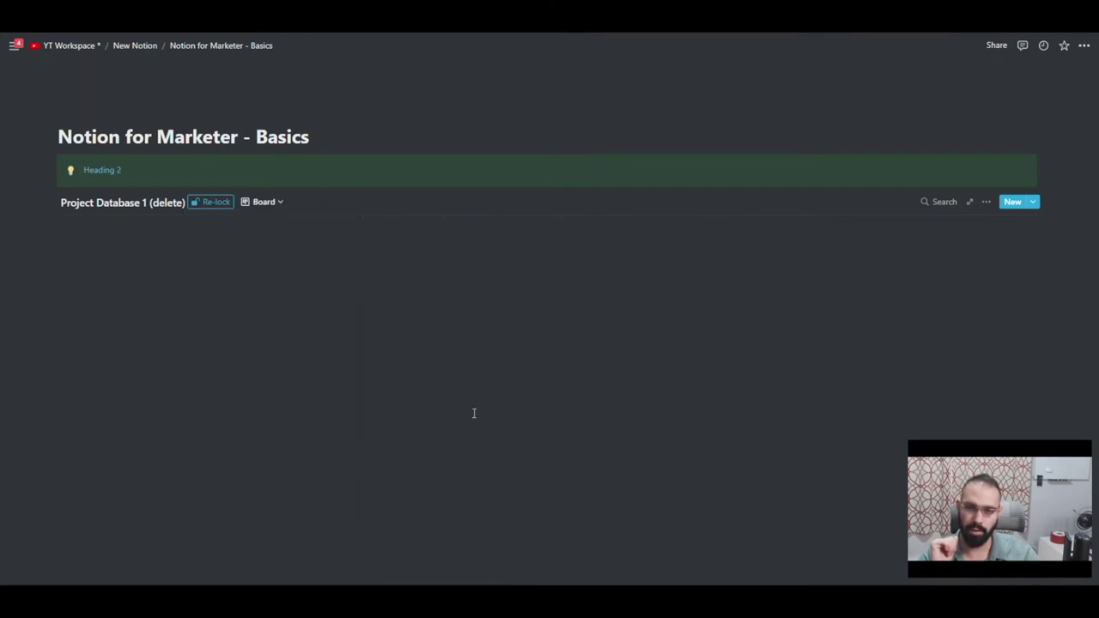
pyautogui.click(273, 206)
pyautogui.click(255, 251)
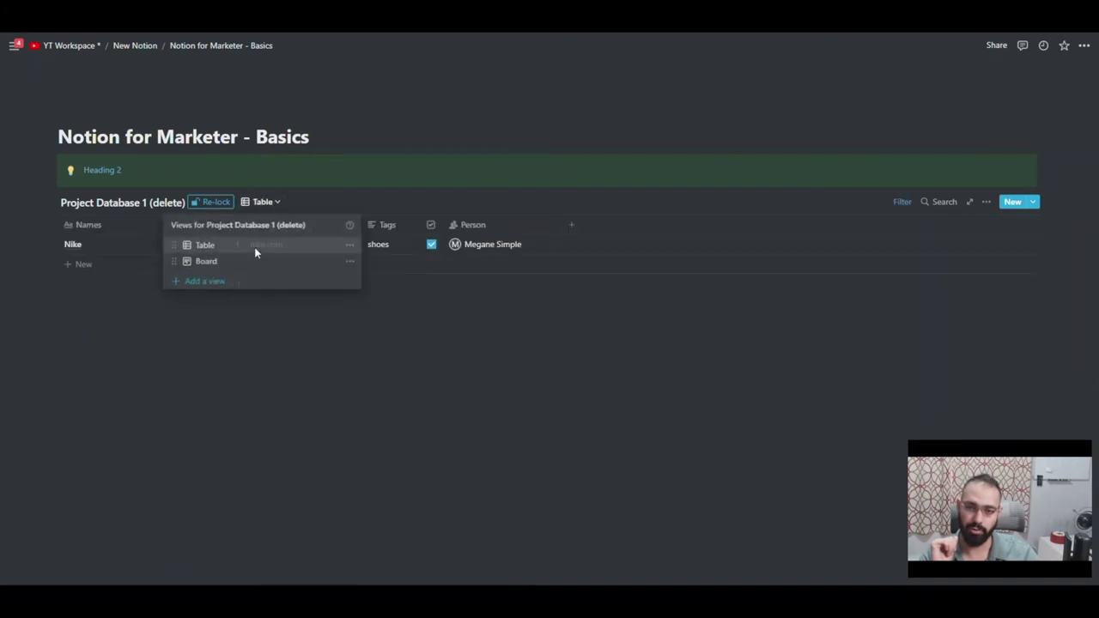
pyautogui.click(260, 202)
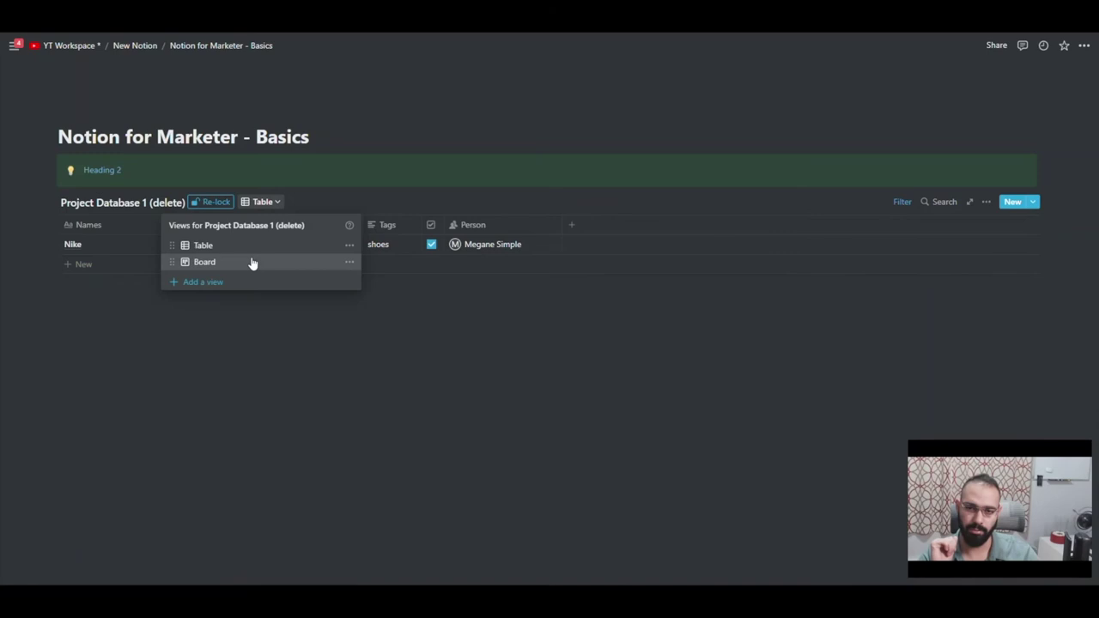
pyautogui.click(253, 263)
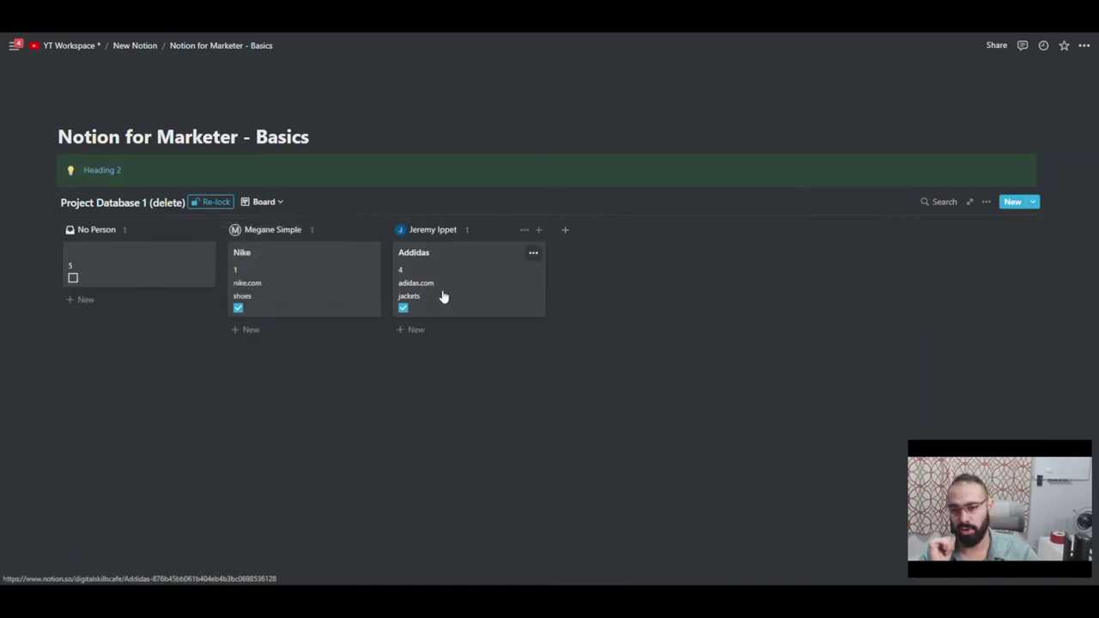
# Step: Drag Addidas to the other person's column and reassign its Person value
pyautogui.click(443, 297)
pyautogui.click(262, 282)
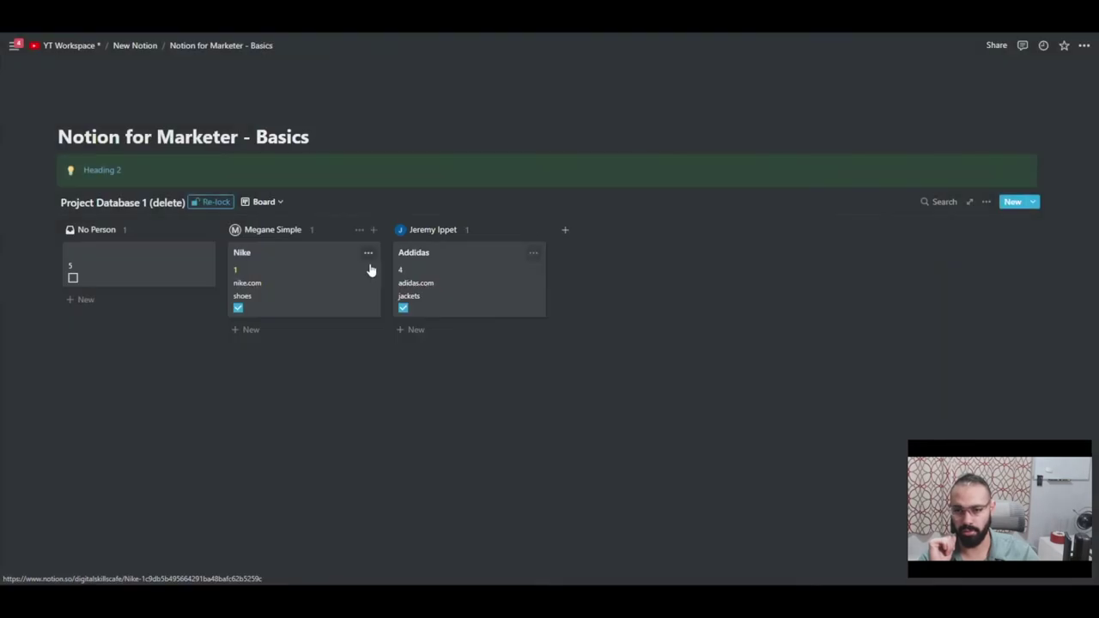
pyautogui.moveTo(455, 274); pyautogui.dragTo(276, 275)
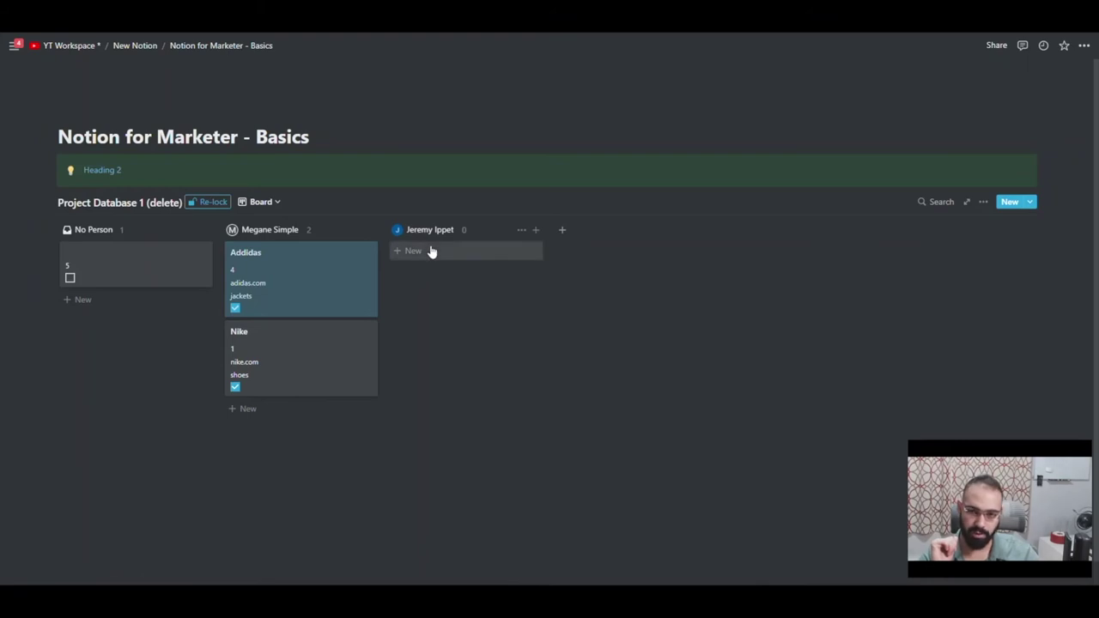
pyautogui.click(307, 276)
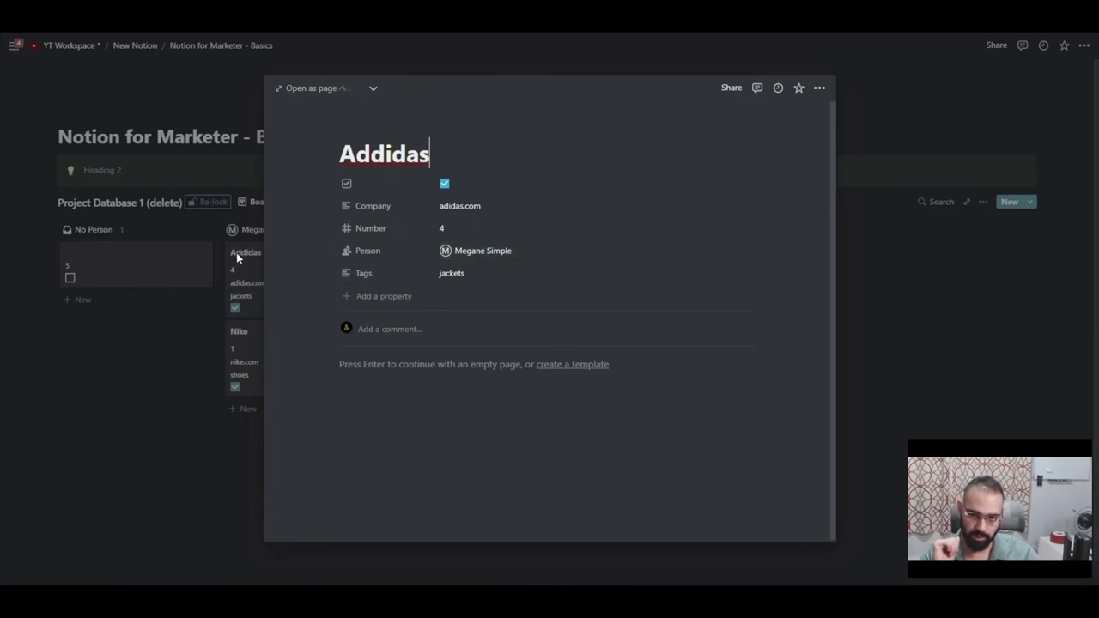
pyautogui.click(468, 256)
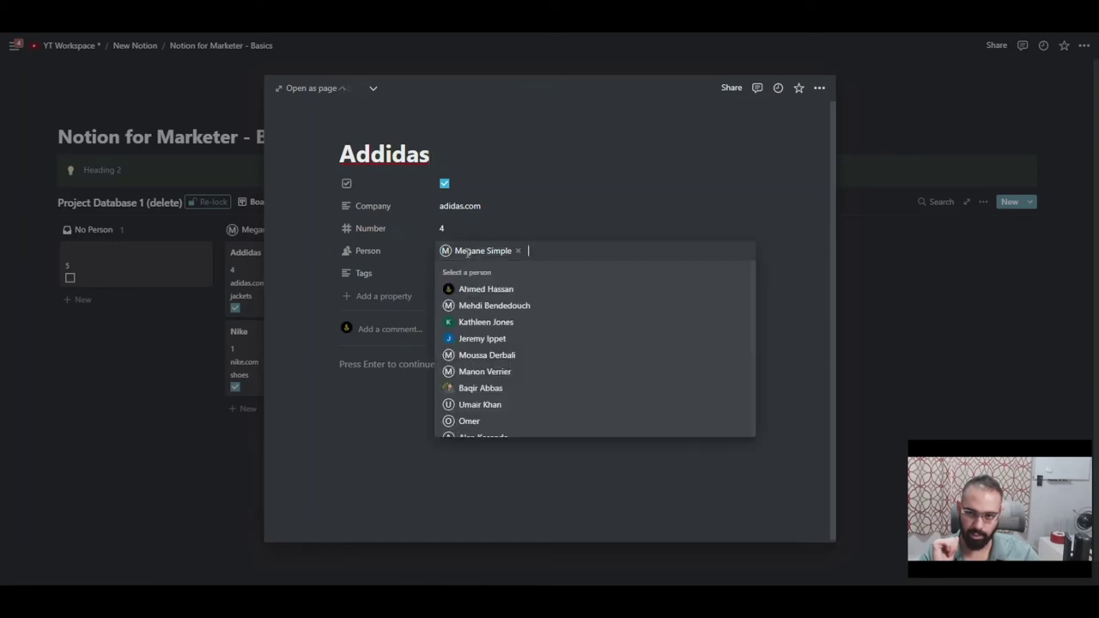
pyautogui.click(477, 339)
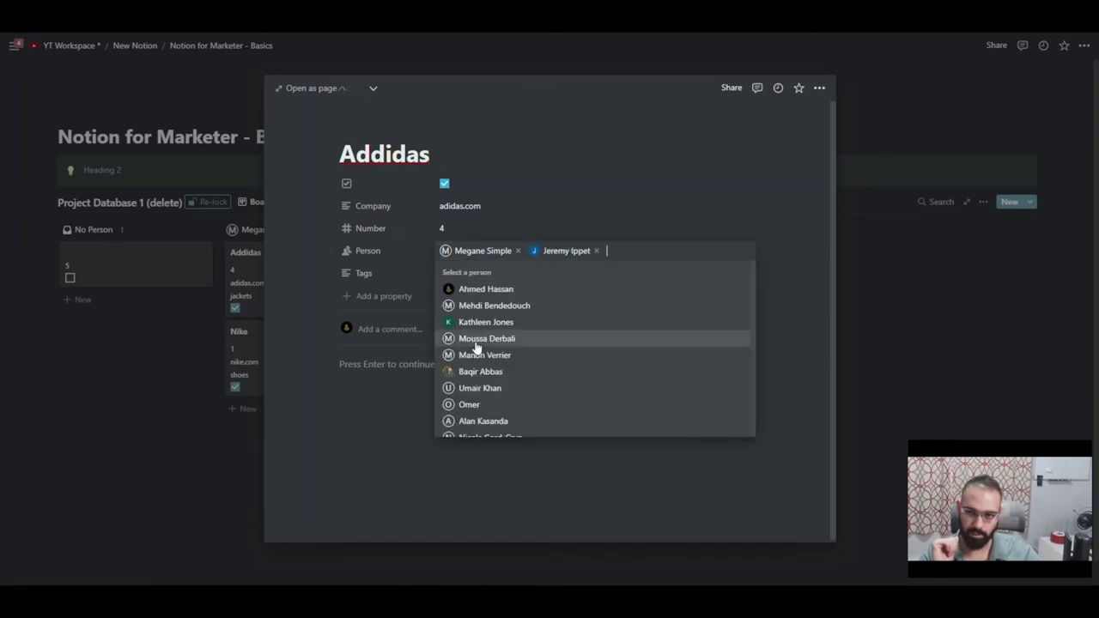
pyautogui.click(517, 251)
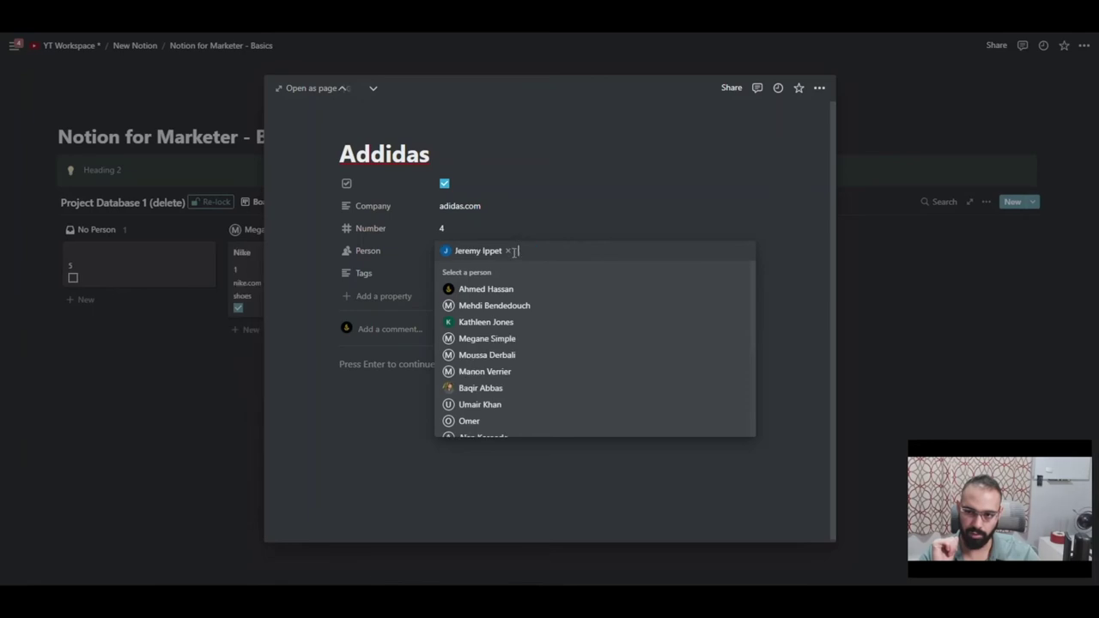
pyautogui.click(274, 295)
pyautogui.press('Escape')
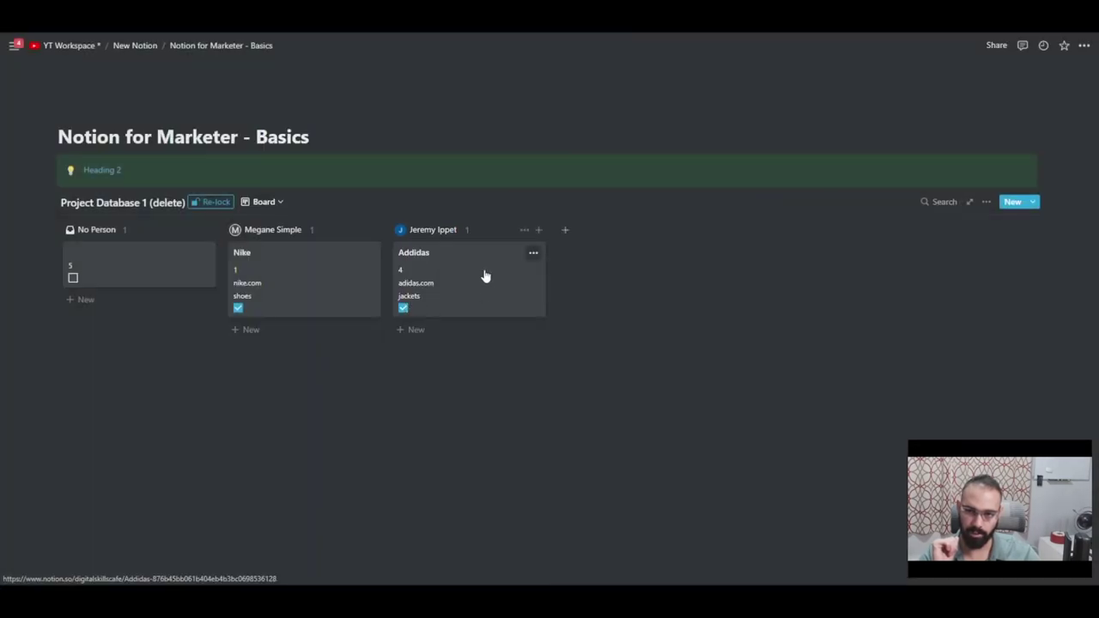
# Step: Drag Addidas into the No Person column and confirm its Person field is empty
pyautogui.click(486, 275)
pyautogui.moveTo(449, 274); pyautogui.dragTo(218, 275)
pyautogui.press('Return')
pyautogui.click(186, 284)
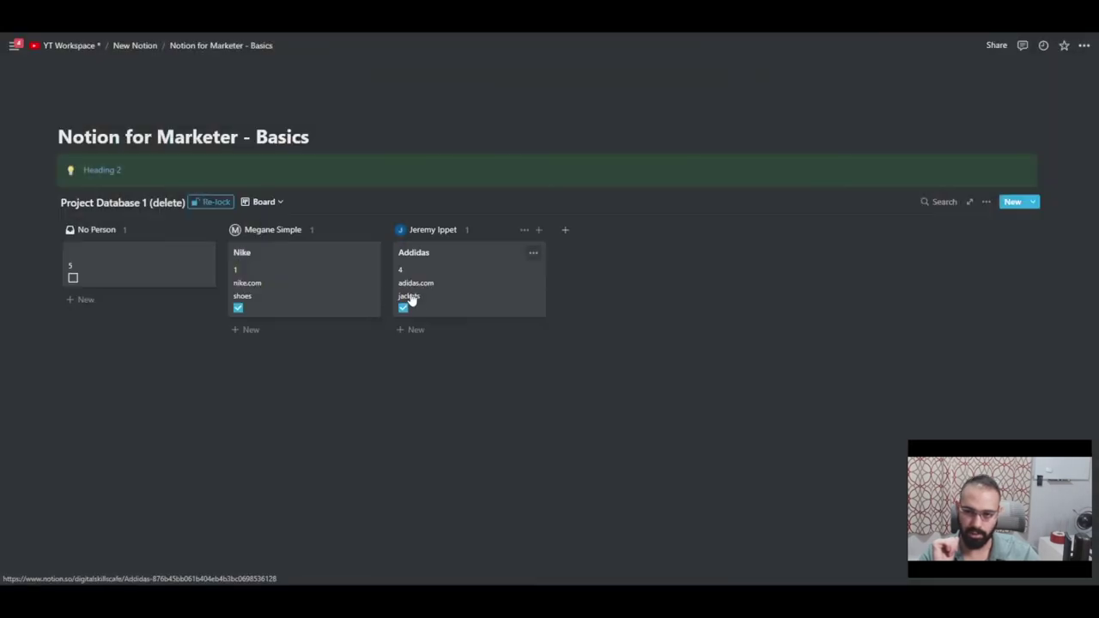
pyautogui.moveTo(410, 293); pyautogui.dragTo(278, 272)
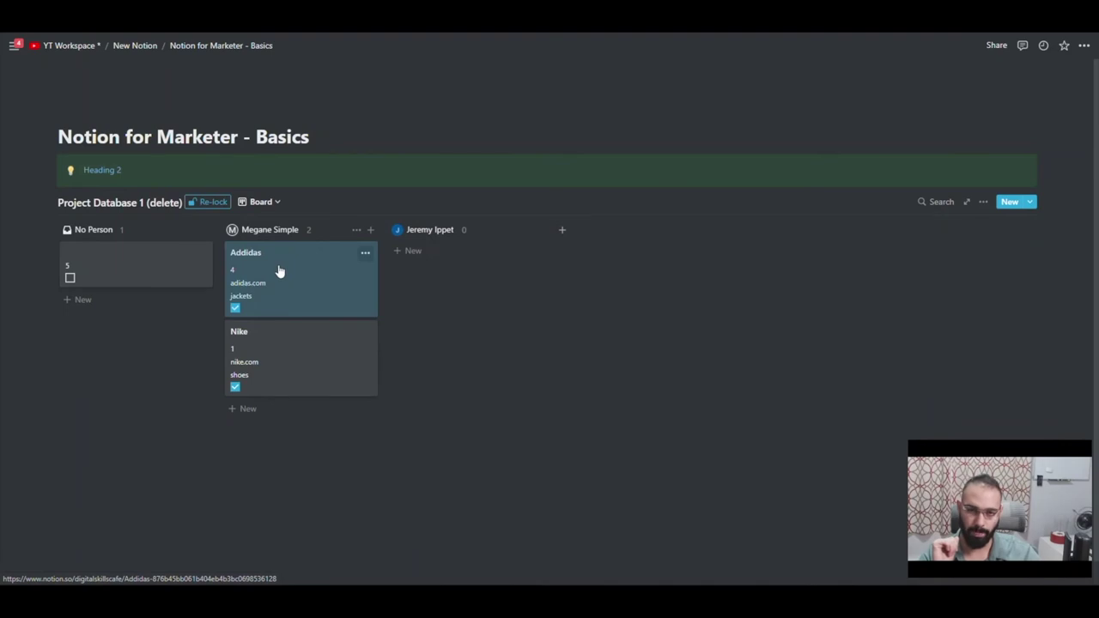
pyautogui.moveTo(289, 289); pyautogui.dragTo(157, 284)
pyautogui.click(157, 284)
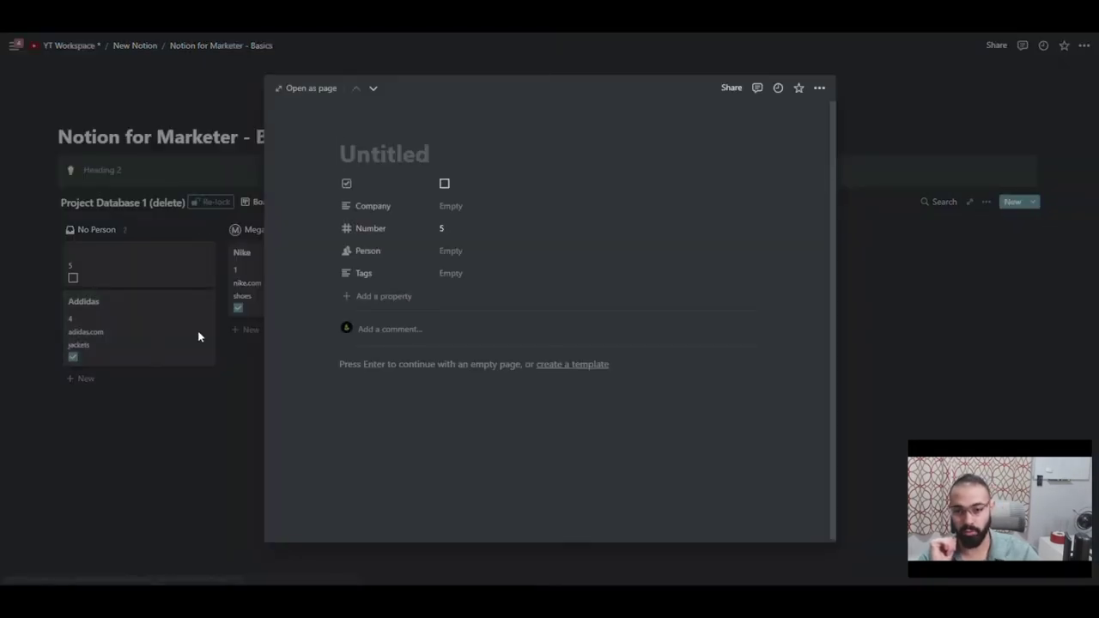
pyautogui.click(198, 337)
pyautogui.click(189, 331)
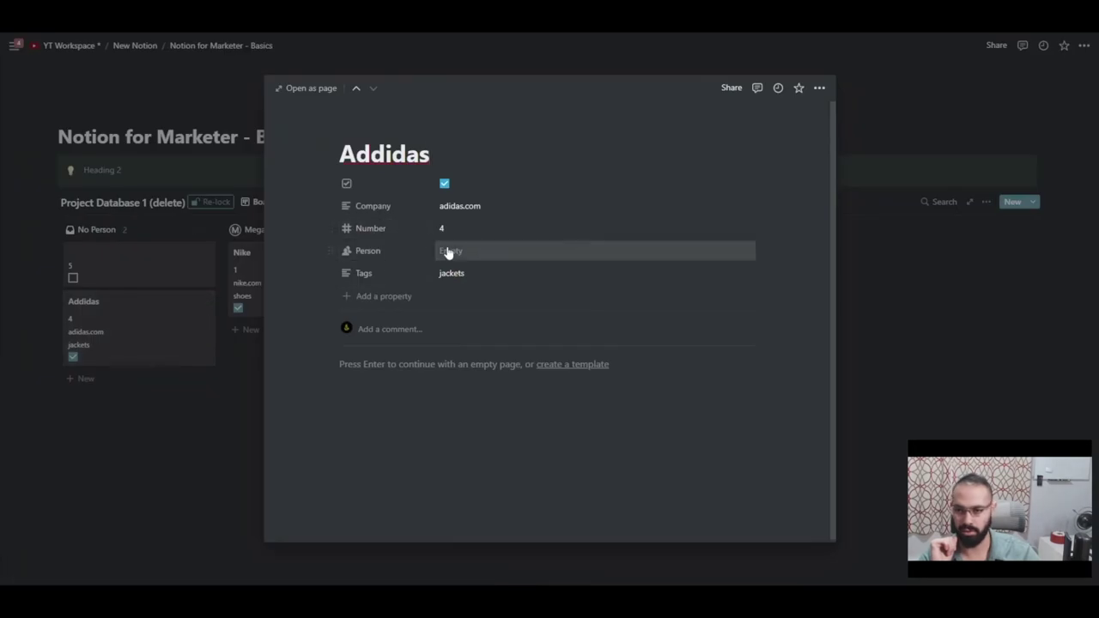
pyautogui.click(183, 275)
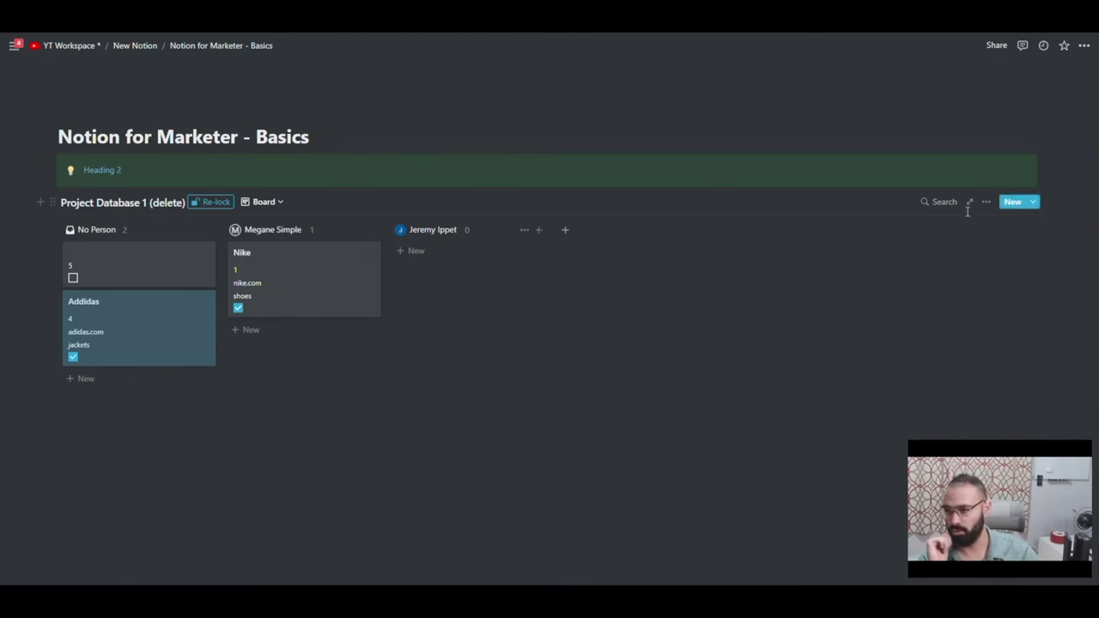
# Step: Group the board by the checkbox property
pyautogui.click(986, 202)
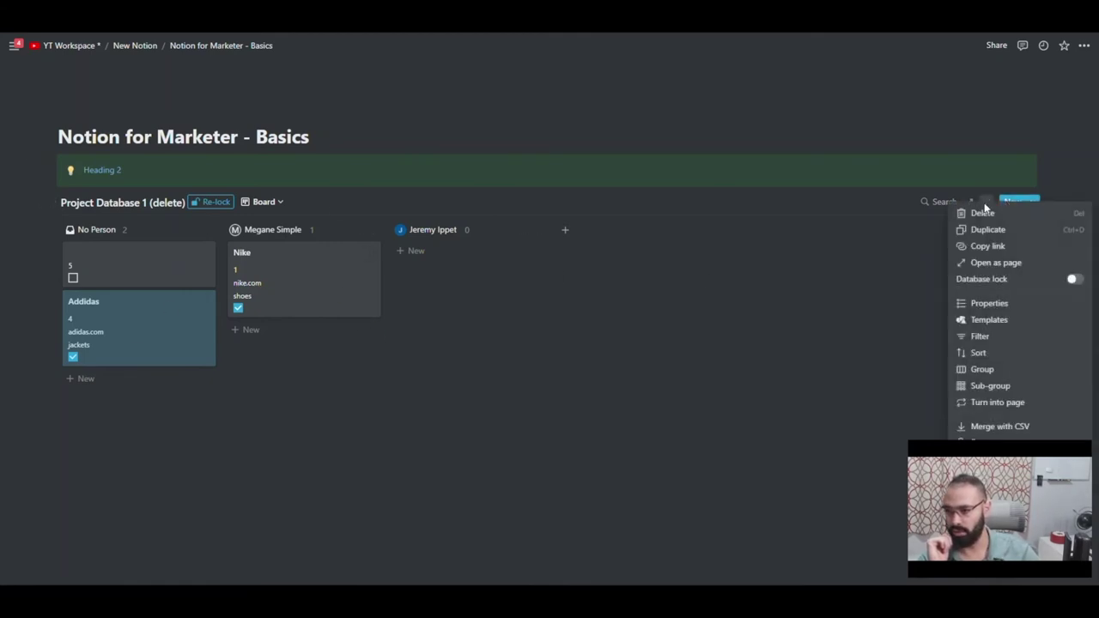
pyautogui.click(981, 369)
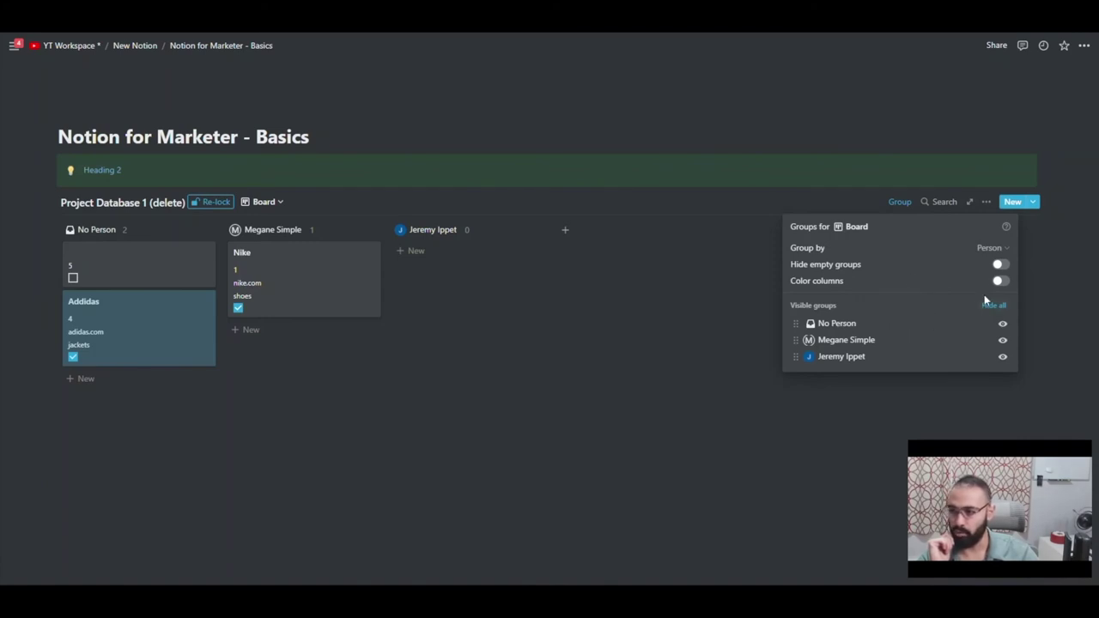
pyautogui.click(985, 251)
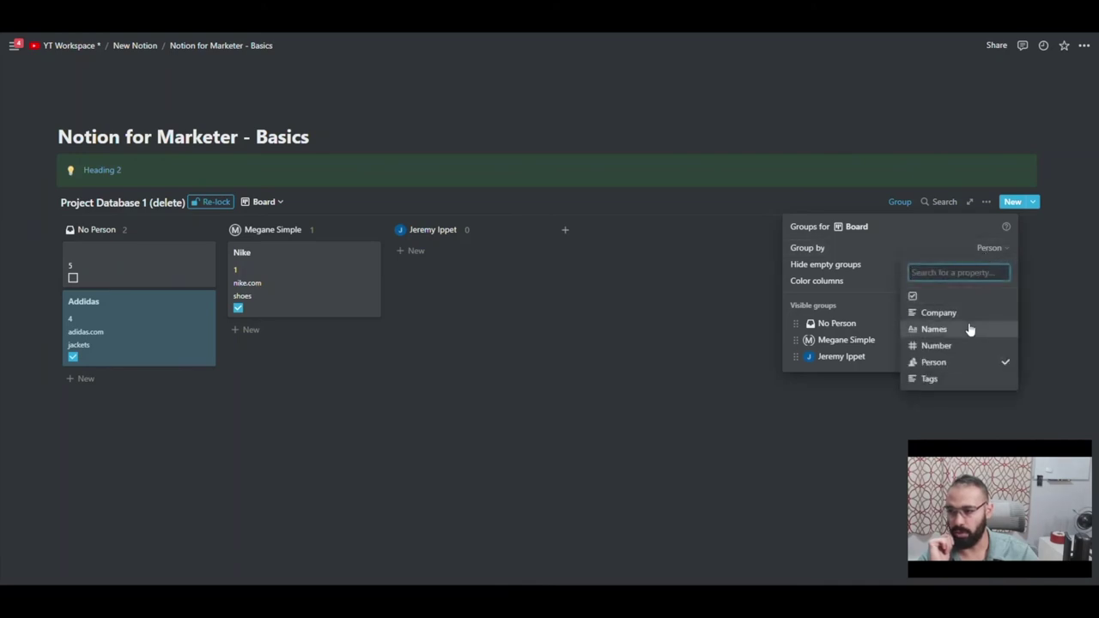
pyautogui.click(949, 302)
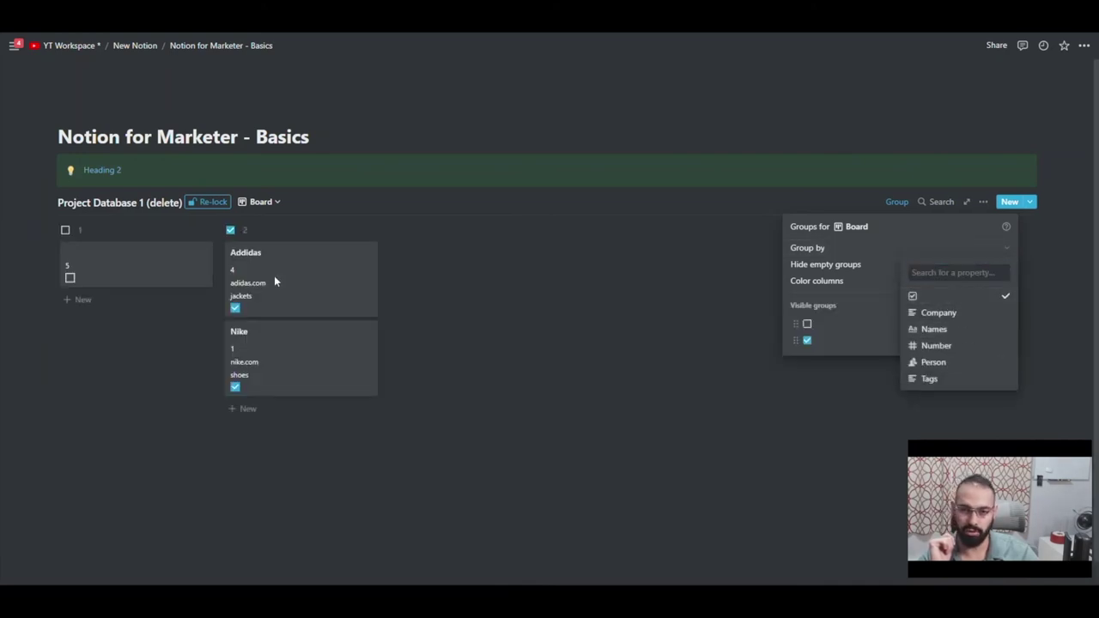
pyautogui.click(236, 309)
# Step: Tick the 5, Addidas and Nike cards so all three sit in the checked group
pyautogui.click(235, 309)
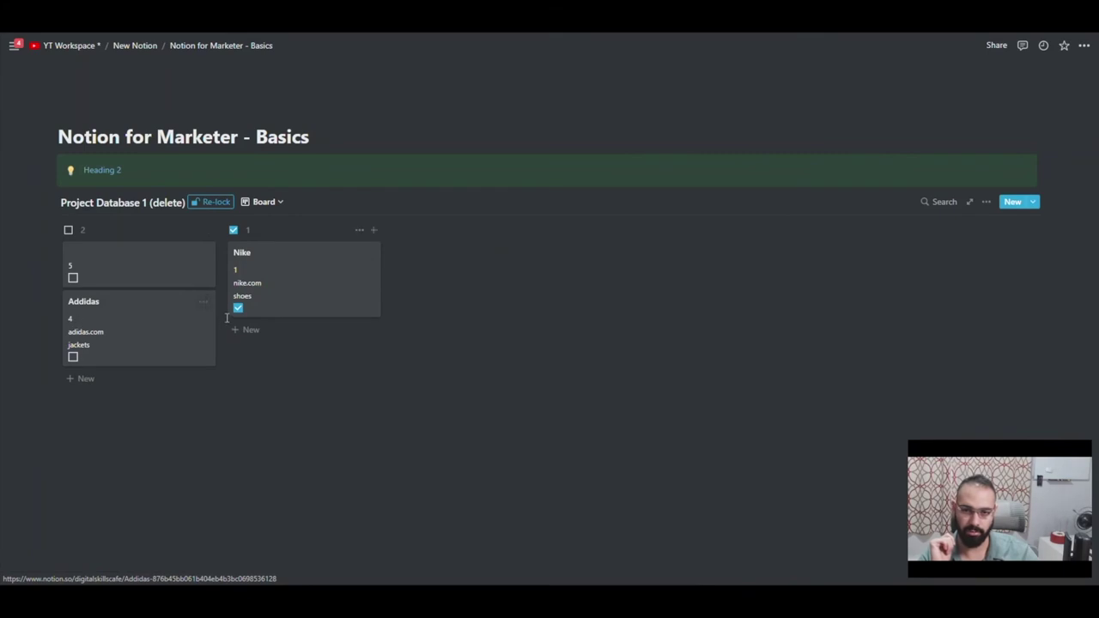
pyautogui.click(238, 308)
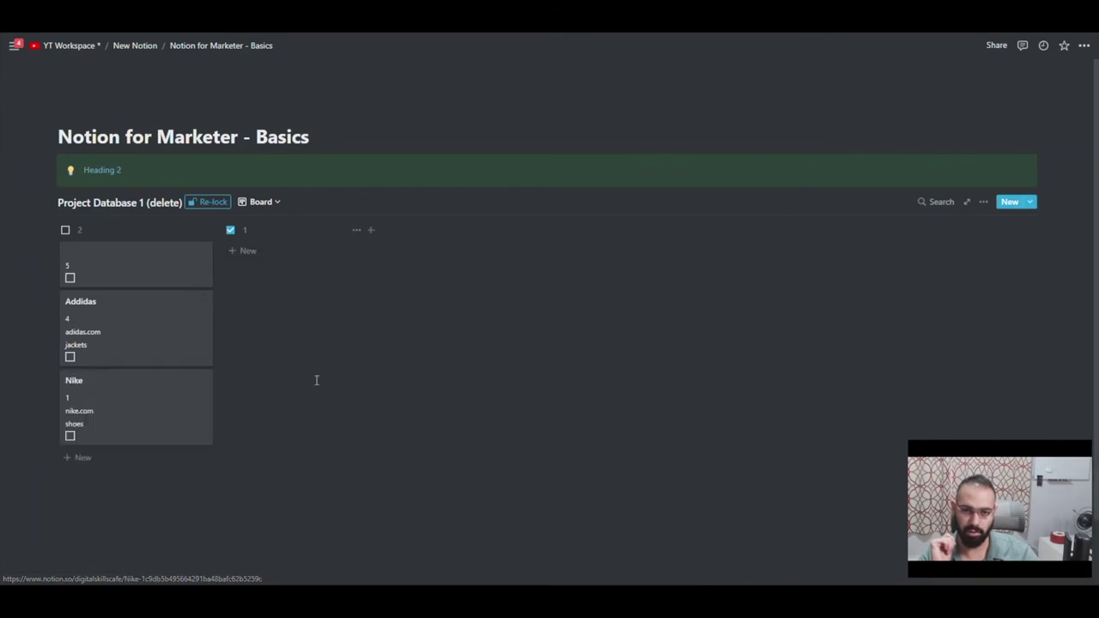
pyautogui.click(69, 278)
pyautogui.click(70, 309)
pyautogui.click(70, 309)
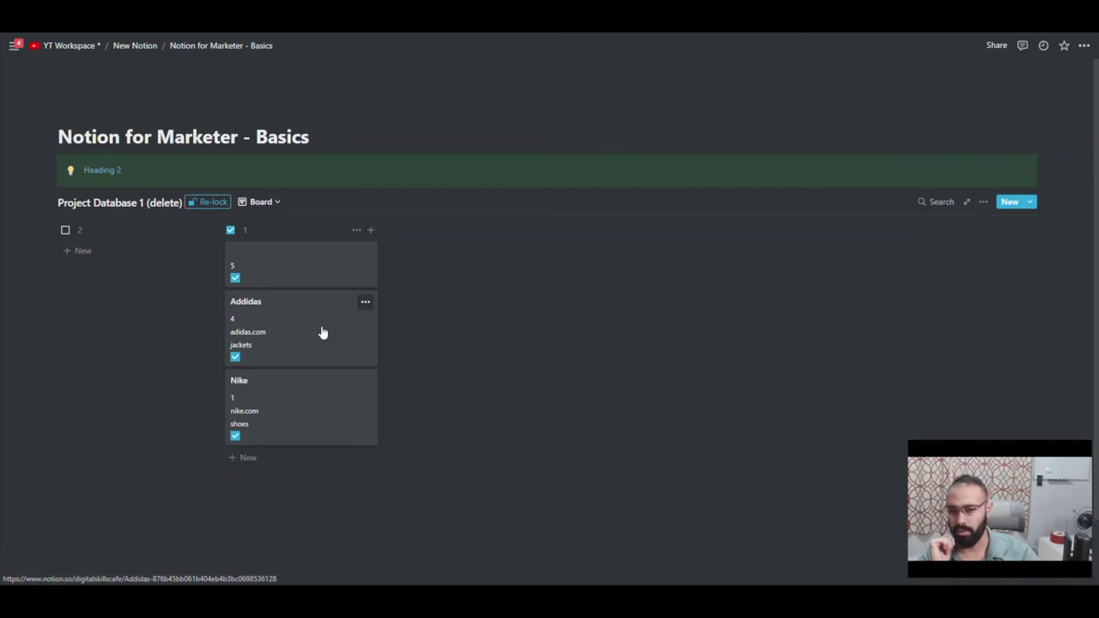
pyautogui.click(982, 202)
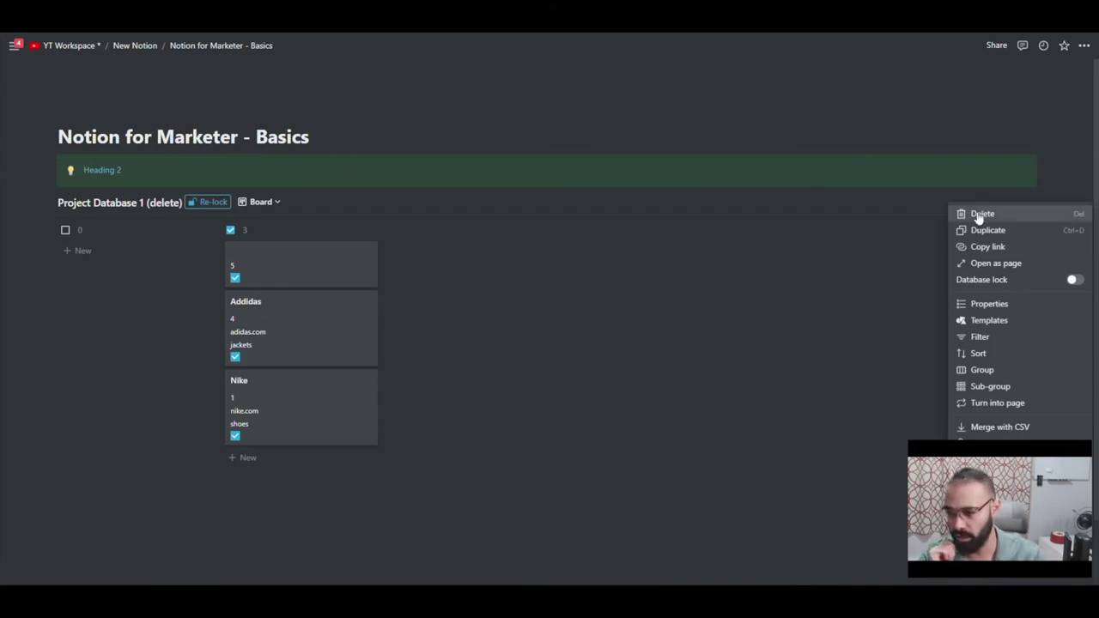
# Step: Create a Calendar view and add an Untitled entry on January 5
pyautogui.click(243, 206)
pyautogui.click(249, 210)
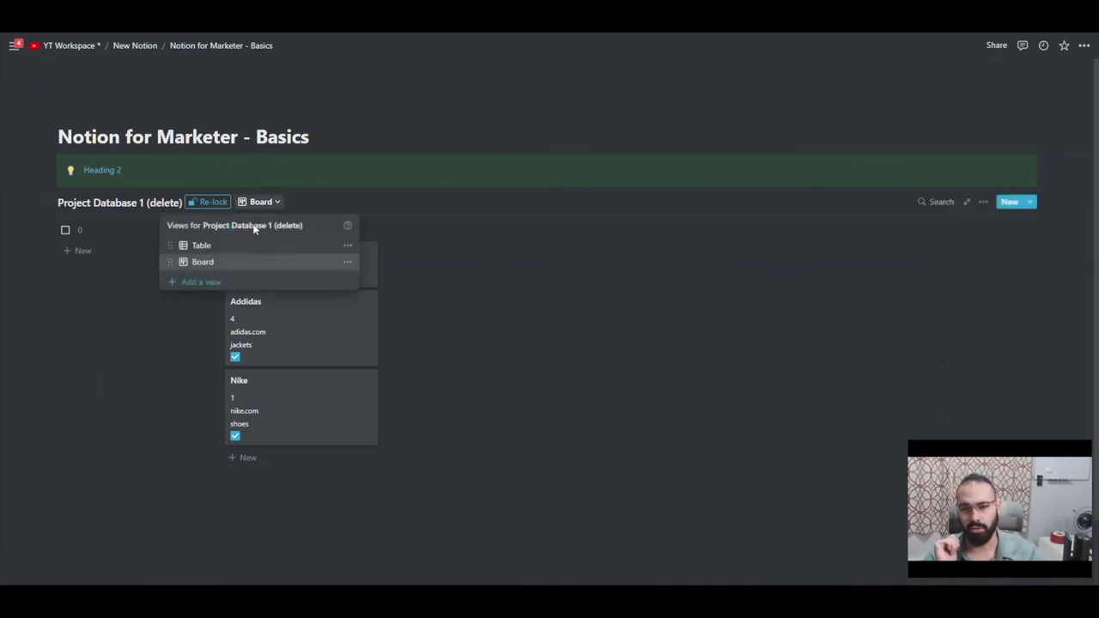
pyautogui.click(244, 280)
pyautogui.click(404, 291)
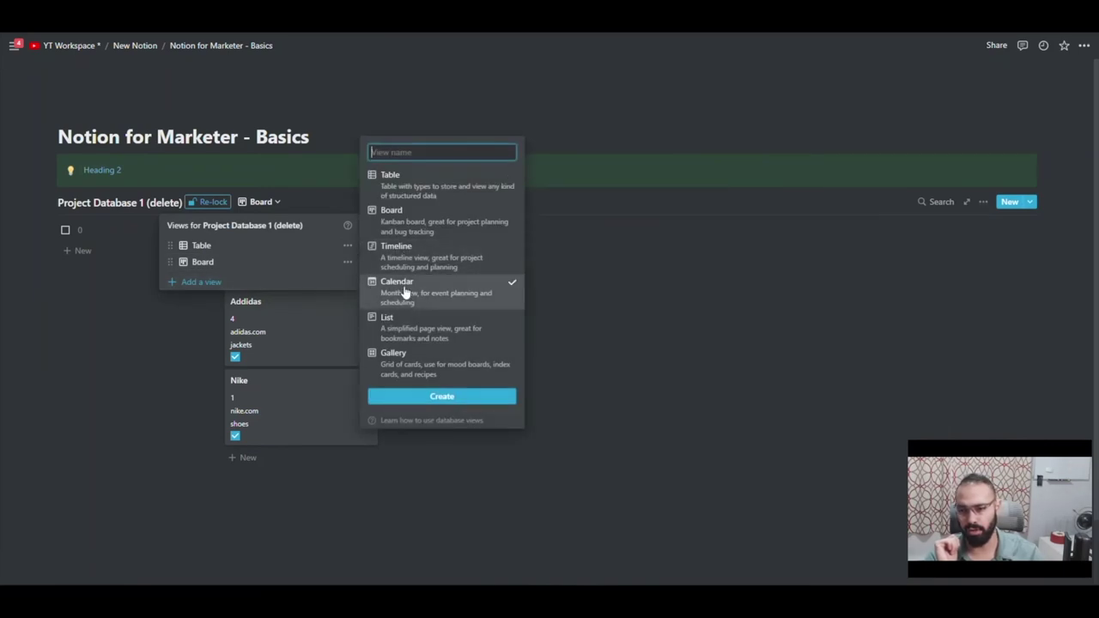
pyautogui.click(412, 396)
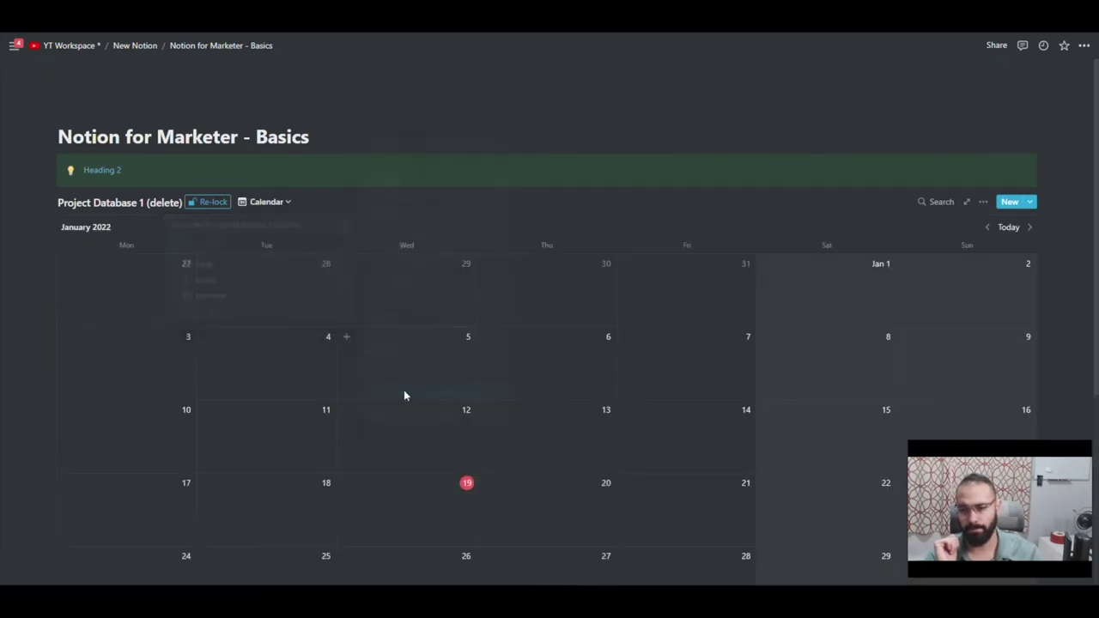
pyautogui.scroll(-3, 378, 267)
pyautogui.scroll(3, 430, 255)
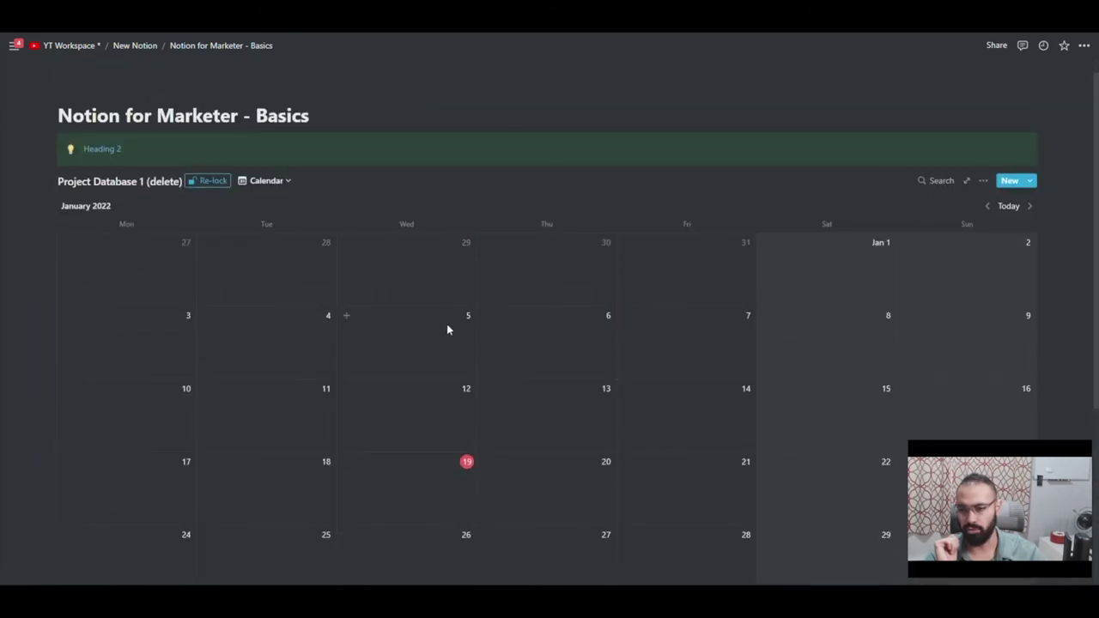
pyautogui.click(347, 316)
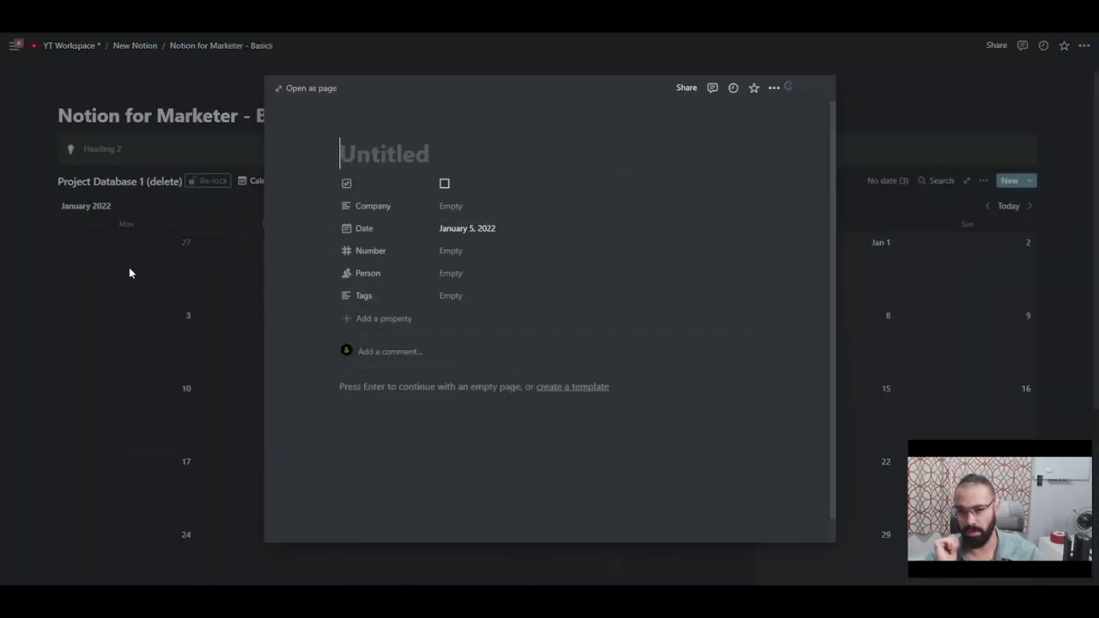
pyautogui.click(158, 273)
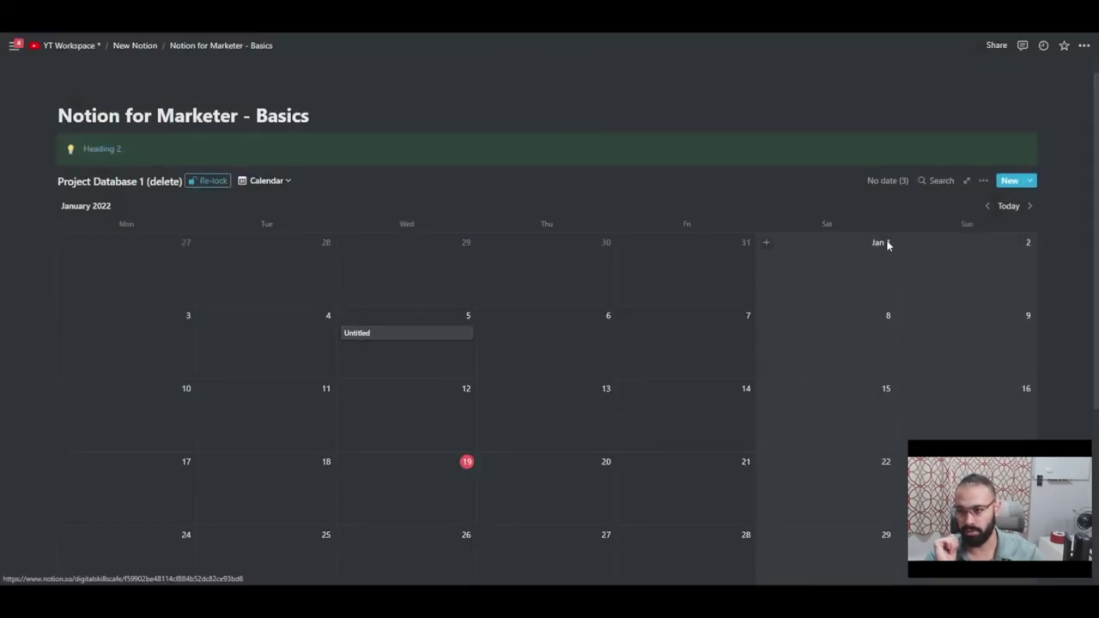
# Step: Show all properties on calendar entries and tick the Untitled entry's checkbox
pyautogui.click(983, 181)
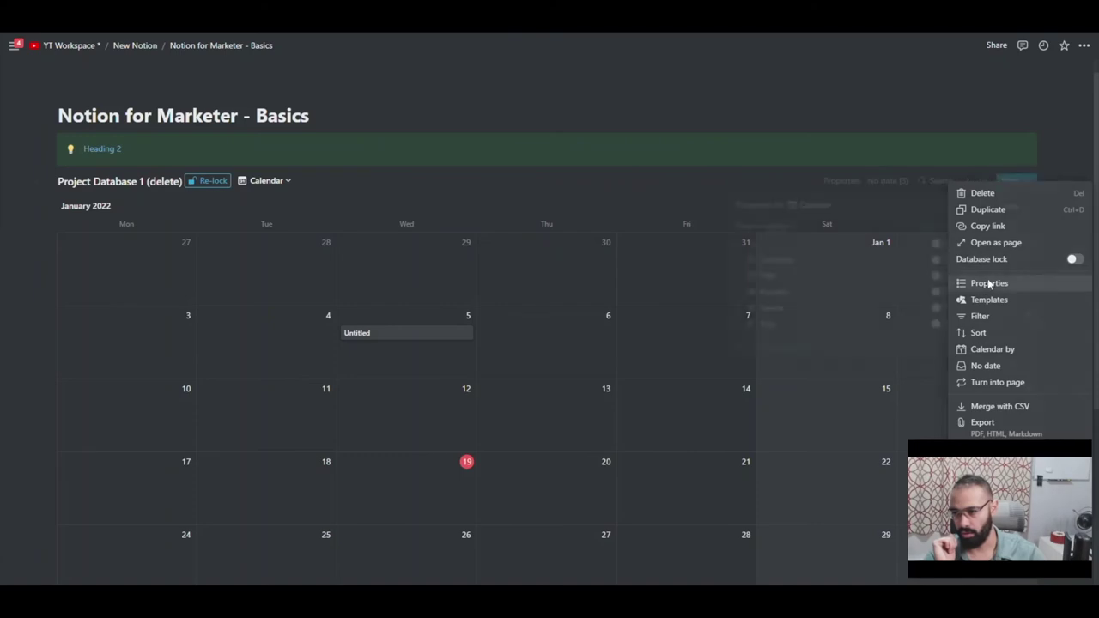
pyautogui.click(987, 284)
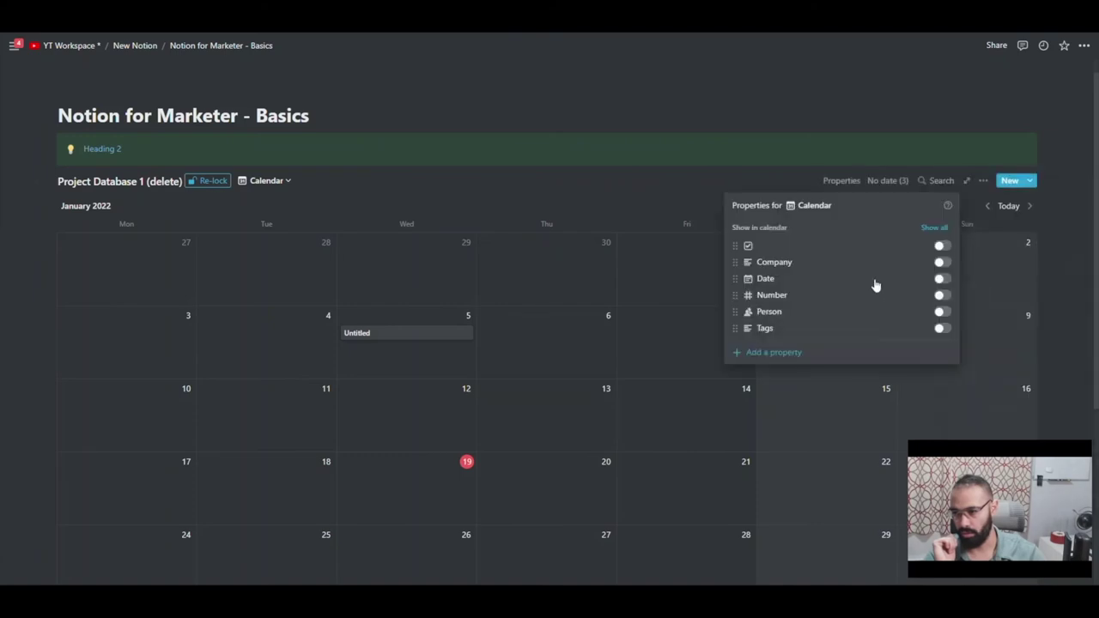
pyautogui.click(934, 228)
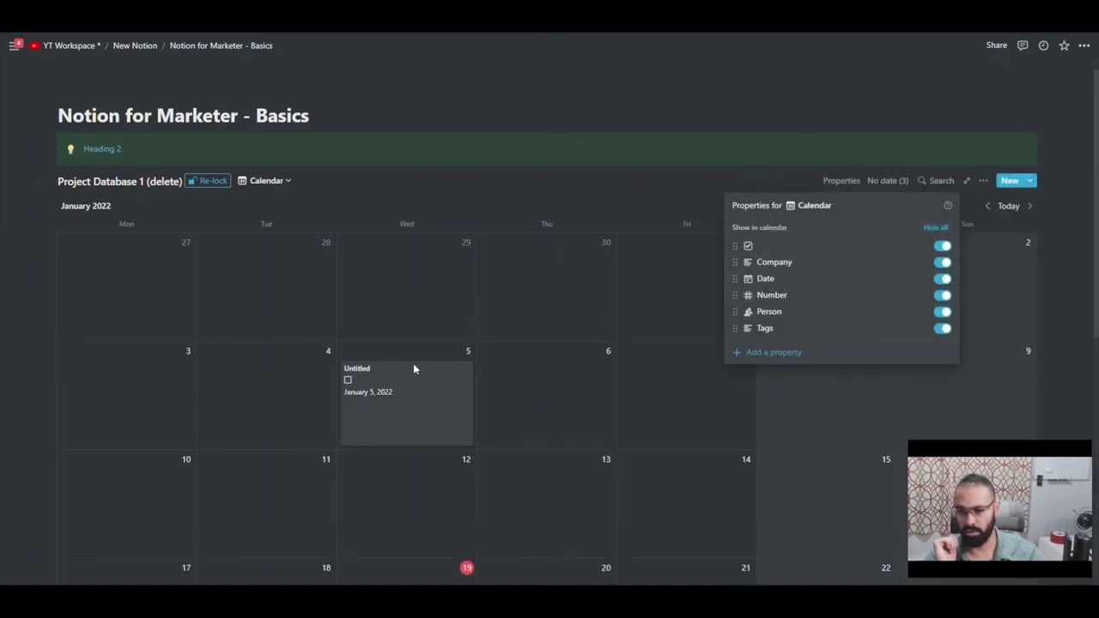
pyautogui.click(359, 398)
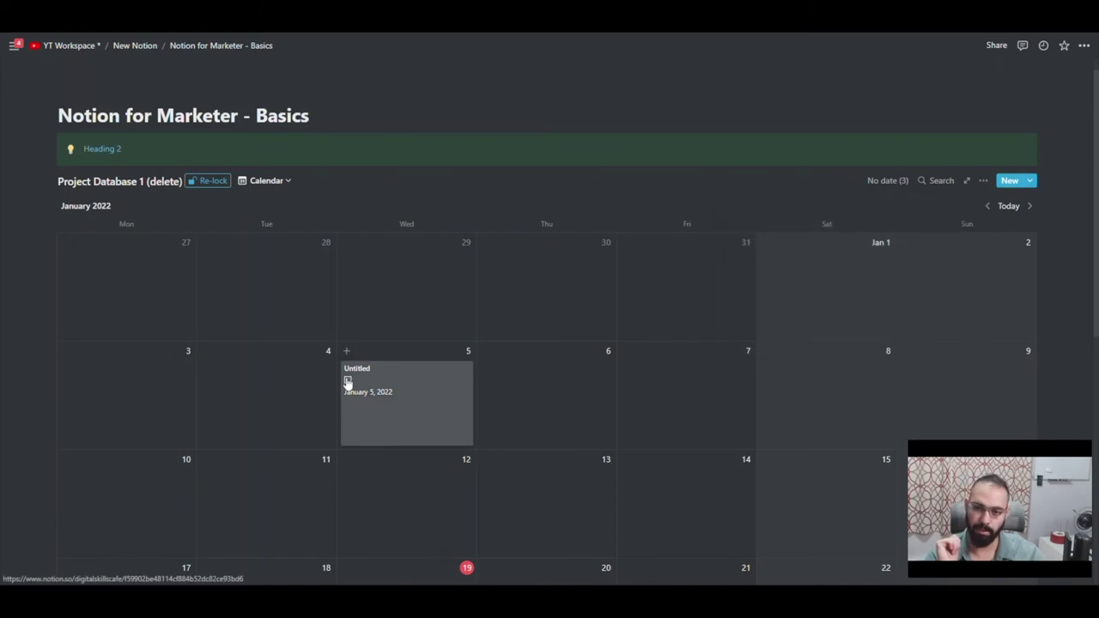
pyautogui.click(347, 380)
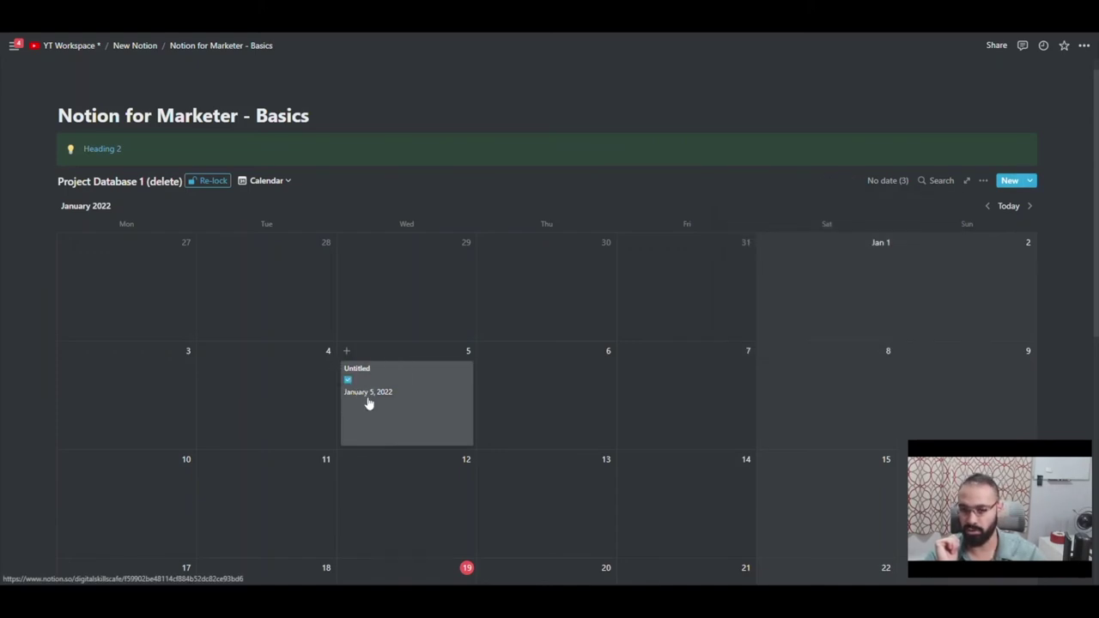
# Step: Open the January 5 Untitled entry, assign a person and set Number to 70
pyautogui.click(404, 398)
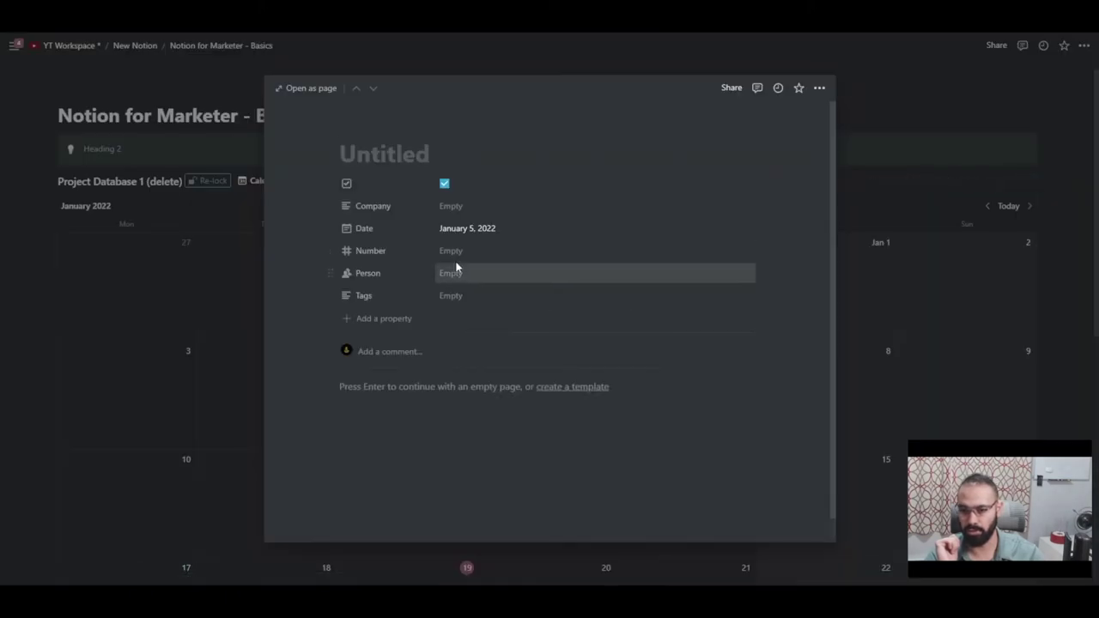
pyautogui.click(450, 275)
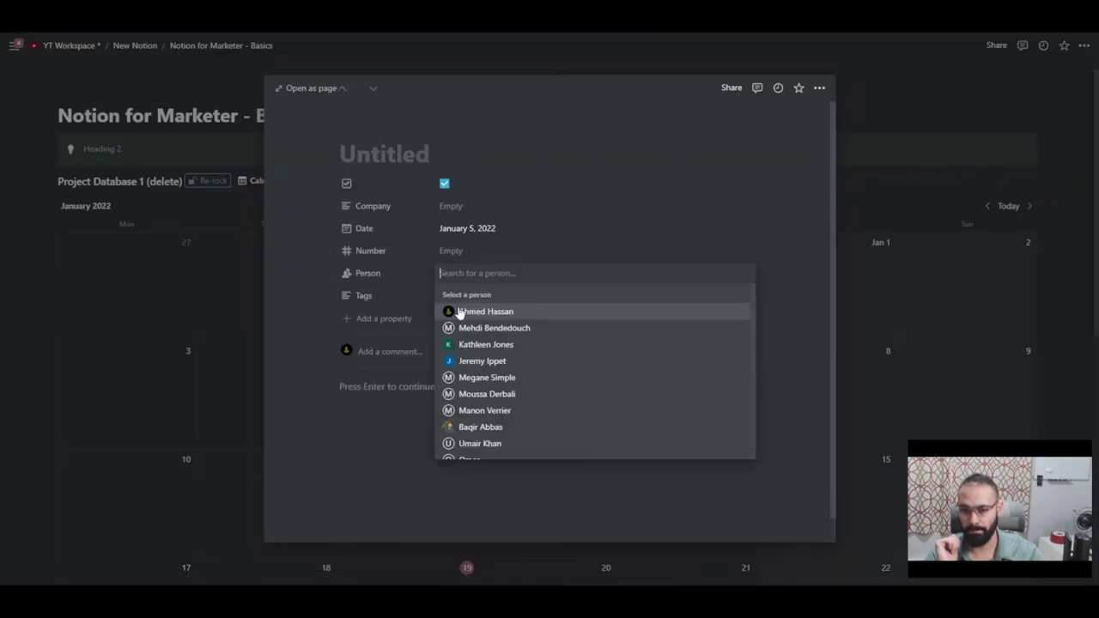
pyautogui.click(469, 313)
pyautogui.press('Escape')
pyautogui.click(455, 253)
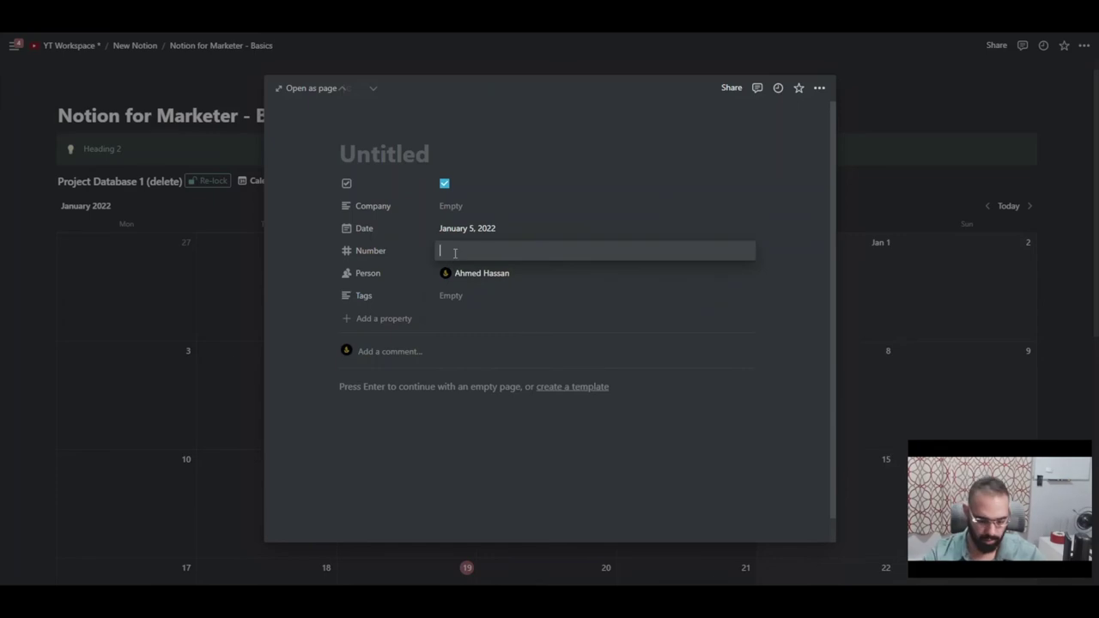
pyautogui.write('70')
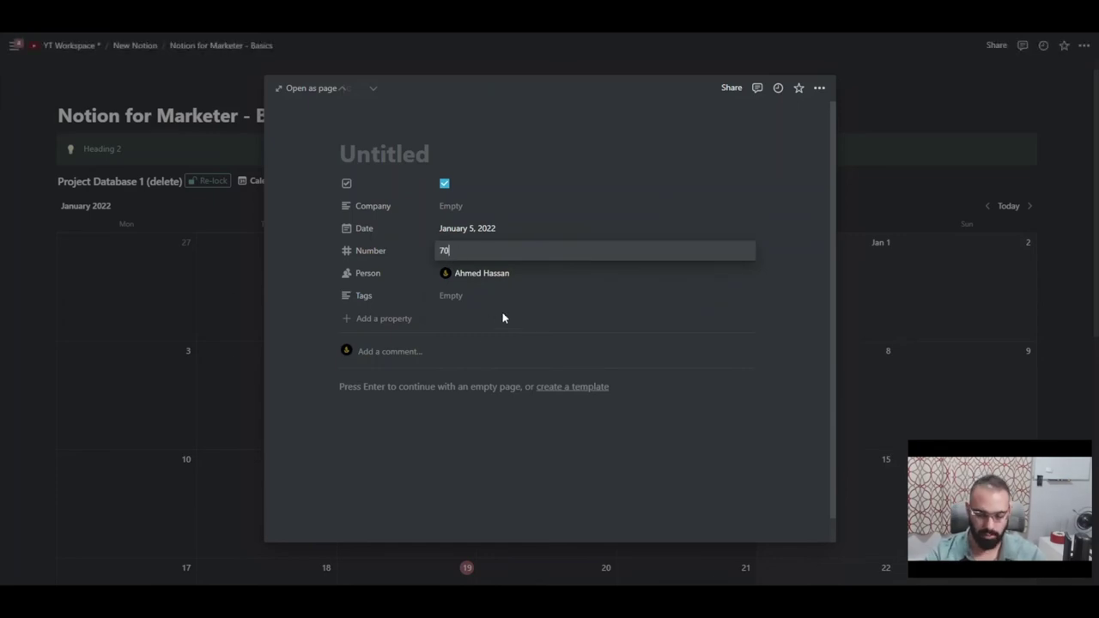
# Step: Convert Tags to a multi-select property and tag the entry go, to and jackets
pyautogui.click(459, 295)
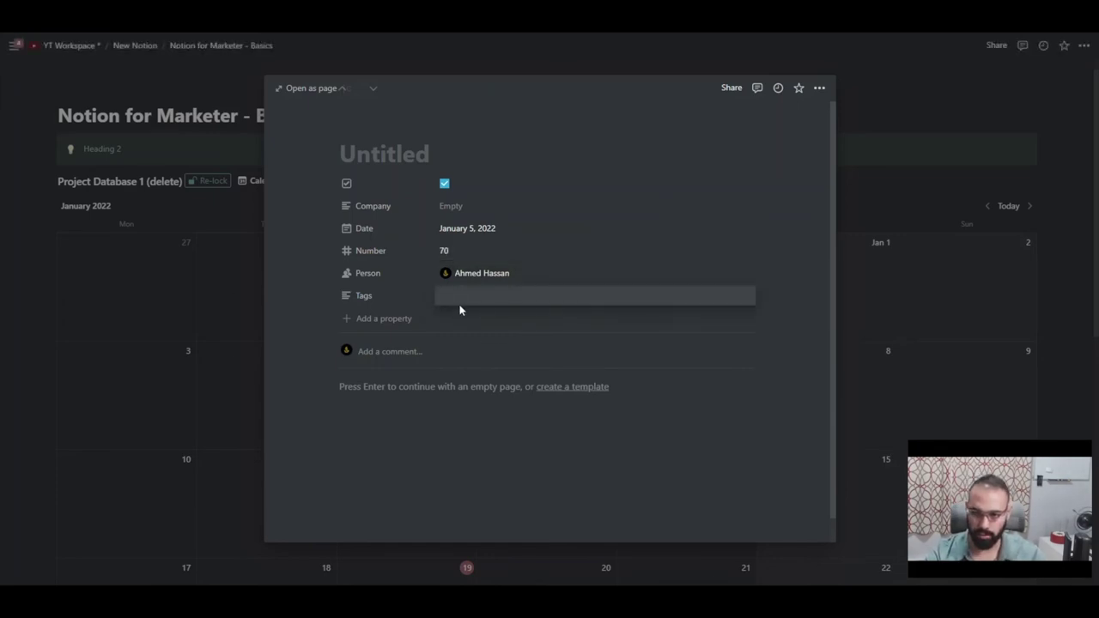
pyautogui.write('go')
pyautogui.press('Return')
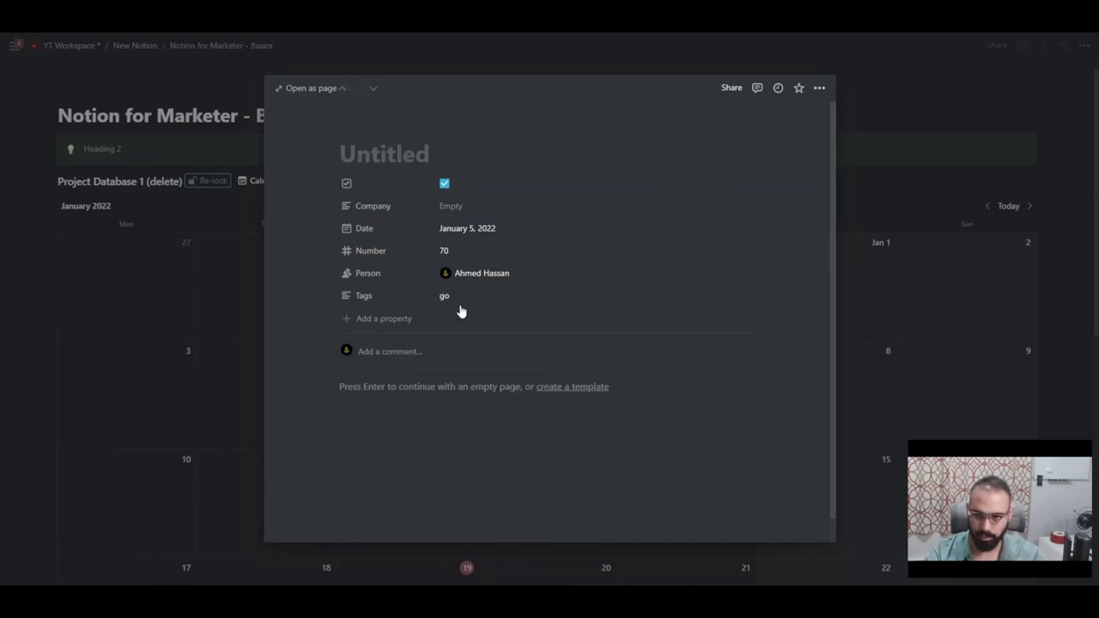
pyautogui.click(347, 297)
pyautogui.moveTo(445, 367)
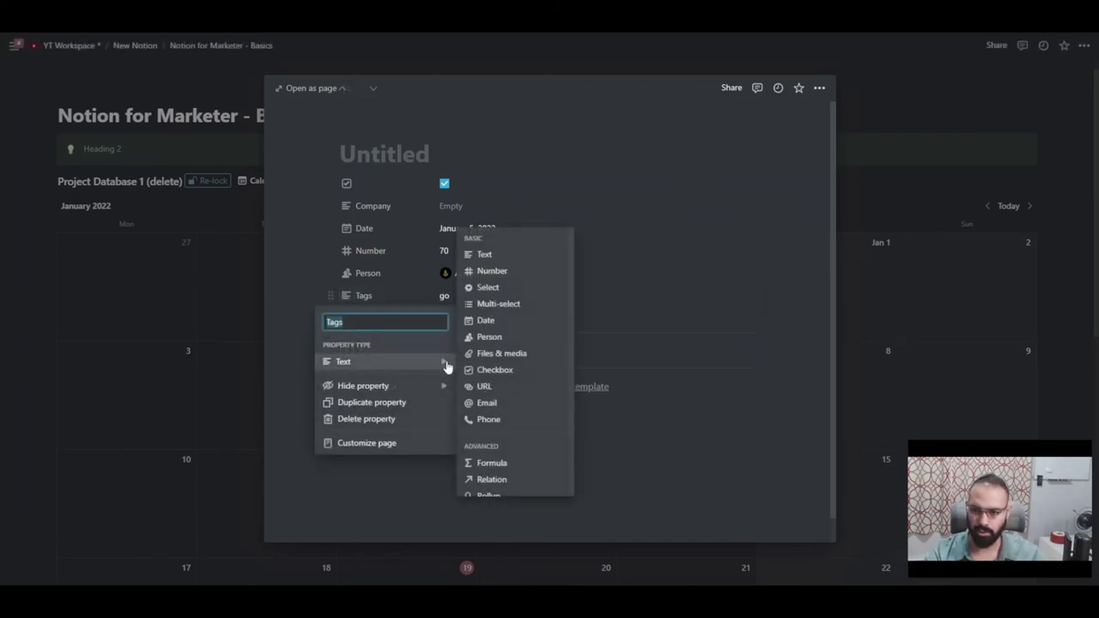
pyautogui.click(470, 305)
pyautogui.click(464, 299)
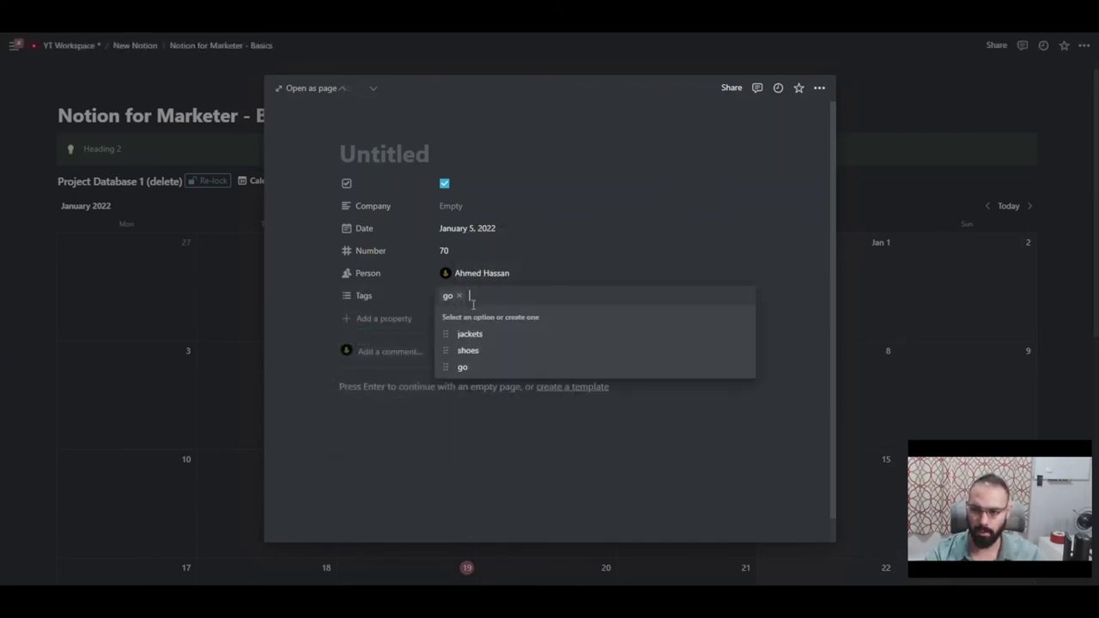
pyautogui.write('to')
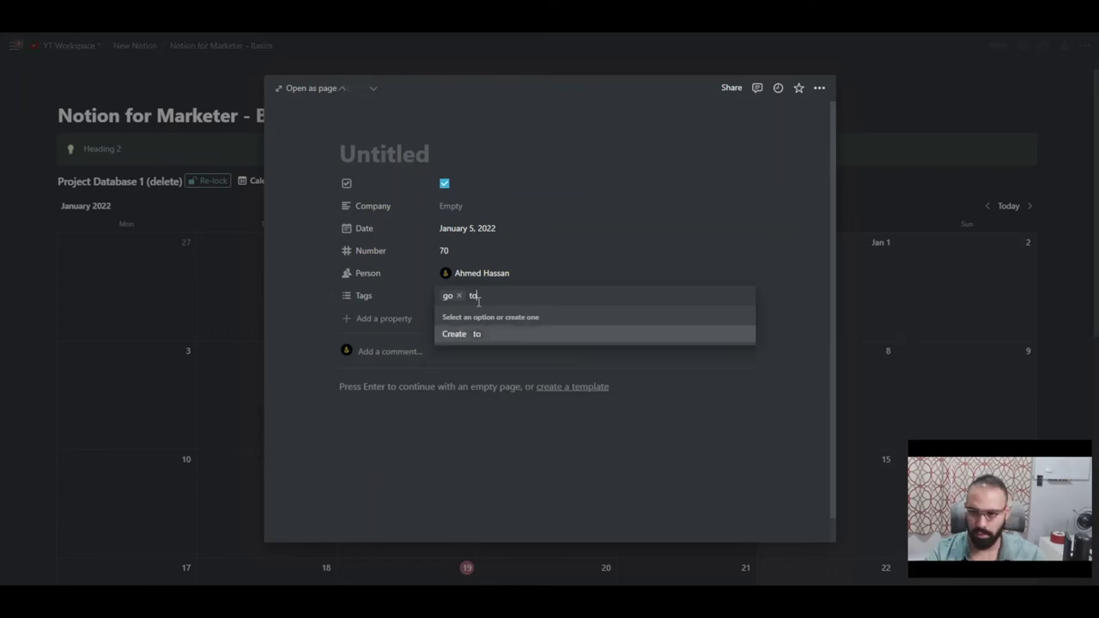
pyautogui.press('Return')
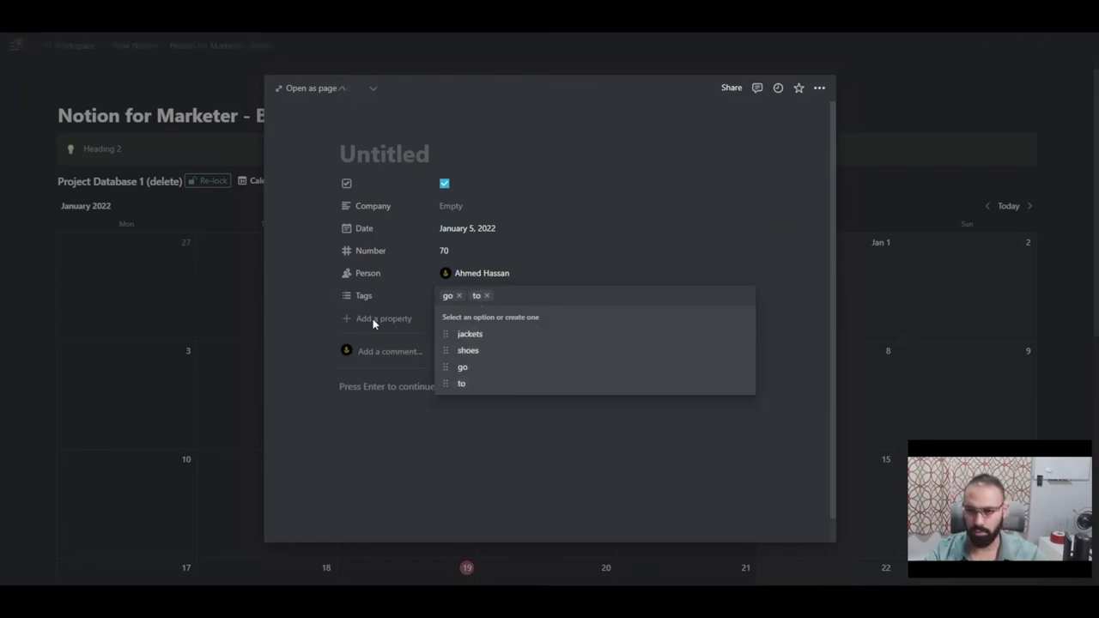
pyautogui.click(511, 341)
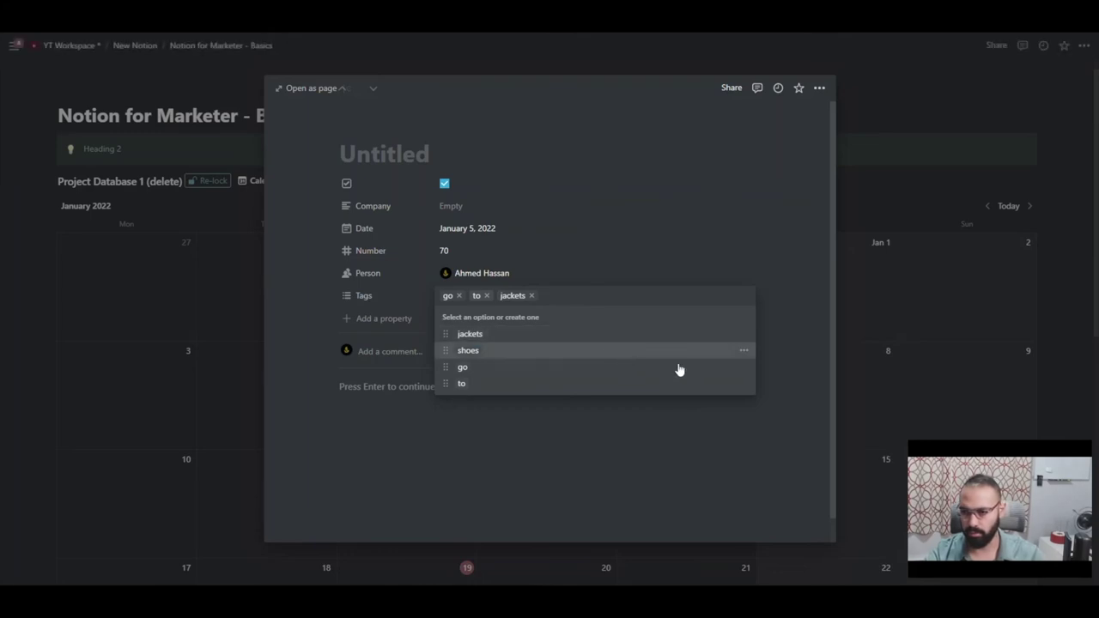
# Step: Colour the tags jackets pink, shoes blue and go green, then return to the calendar
pyautogui.click(744, 334)
pyautogui.click(714, 294)
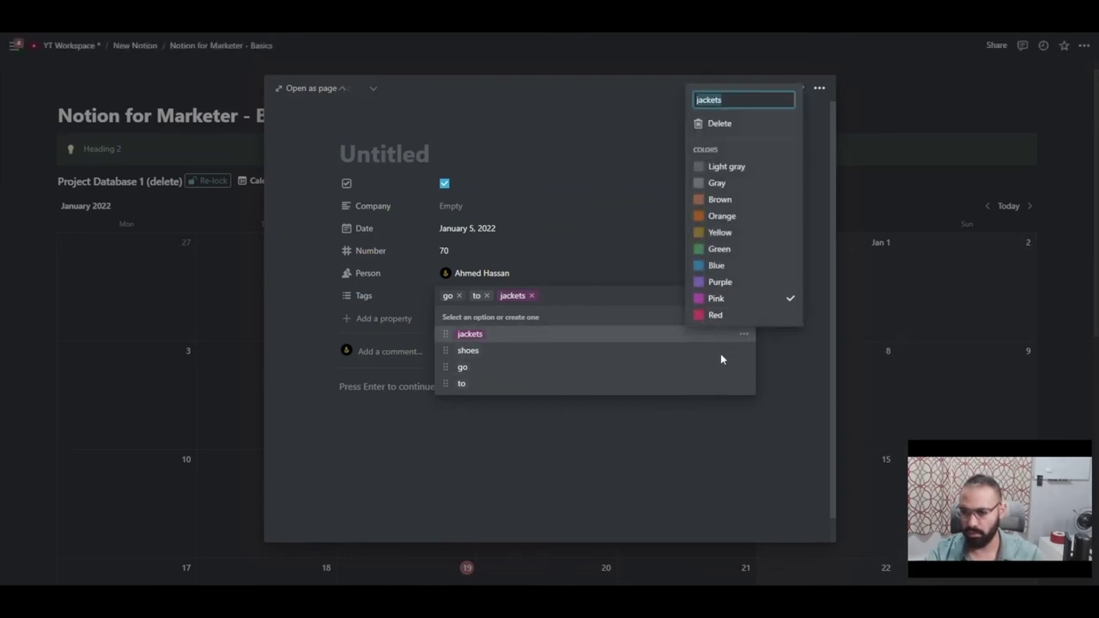
pyautogui.click(744, 352)
pyautogui.click(717, 283)
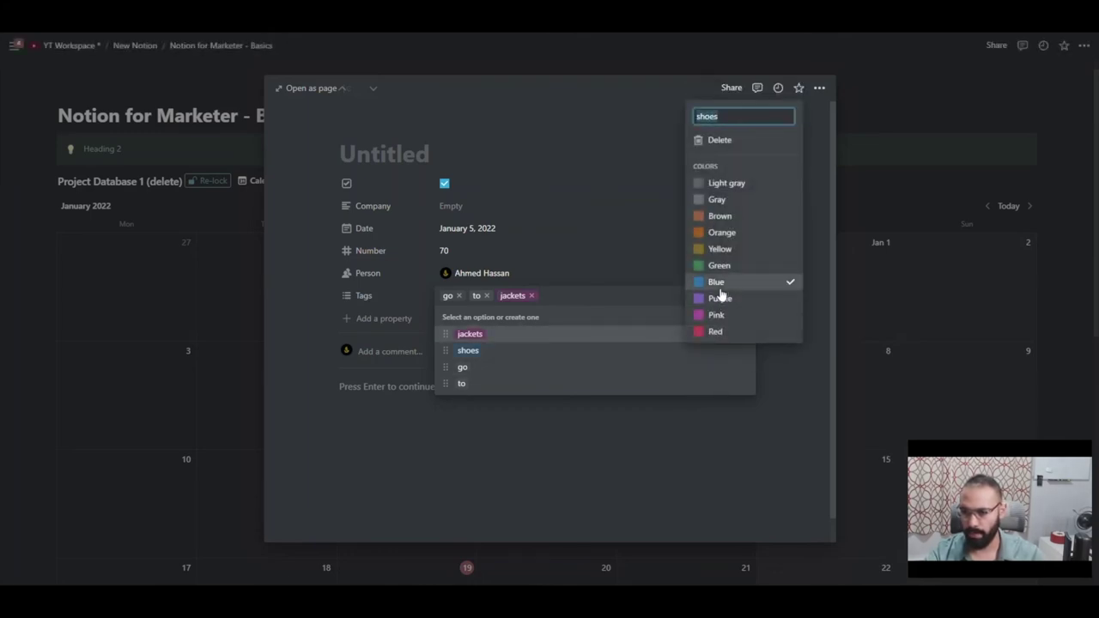
pyautogui.click(689, 371)
pyautogui.click(743, 367)
pyautogui.click(740, 283)
pyautogui.click(379, 295)
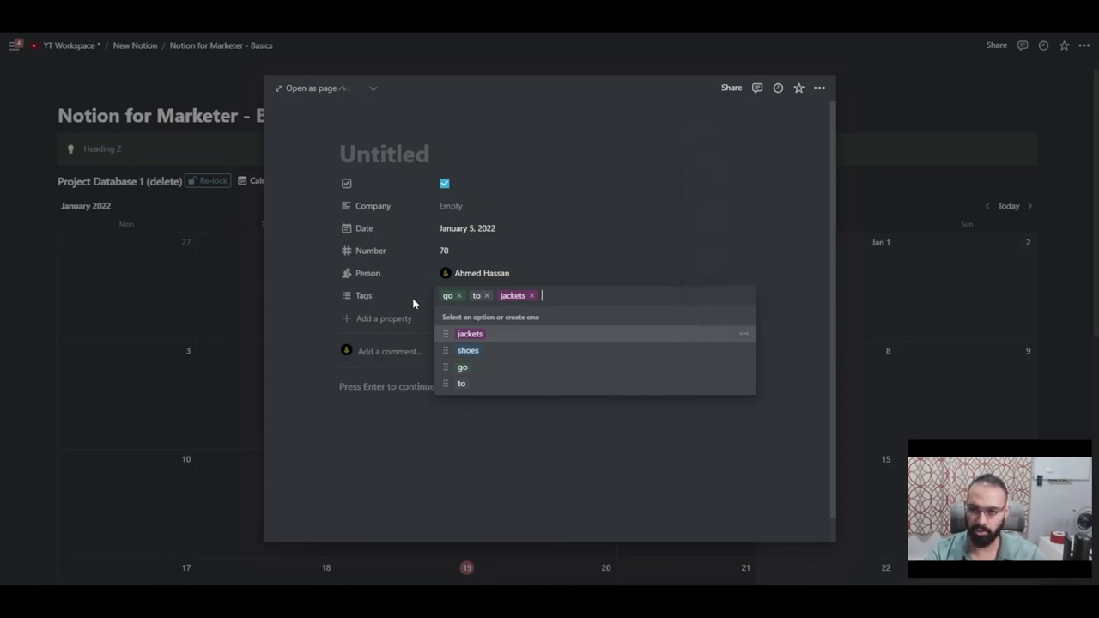
pyautogui.click(386, 304)
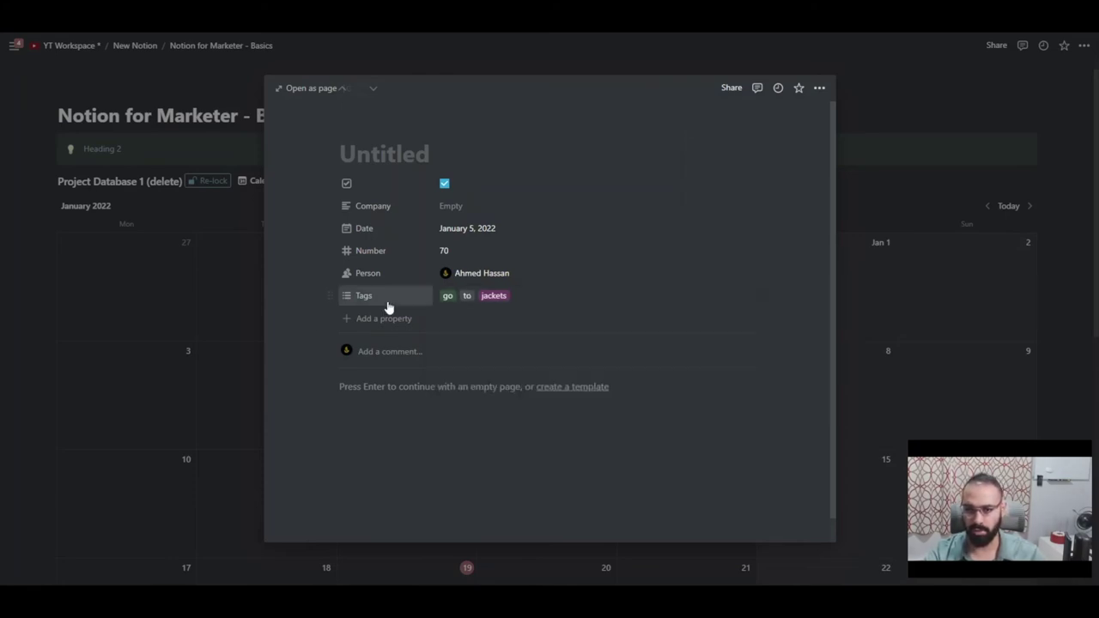
pyautogui.click(222, 284)
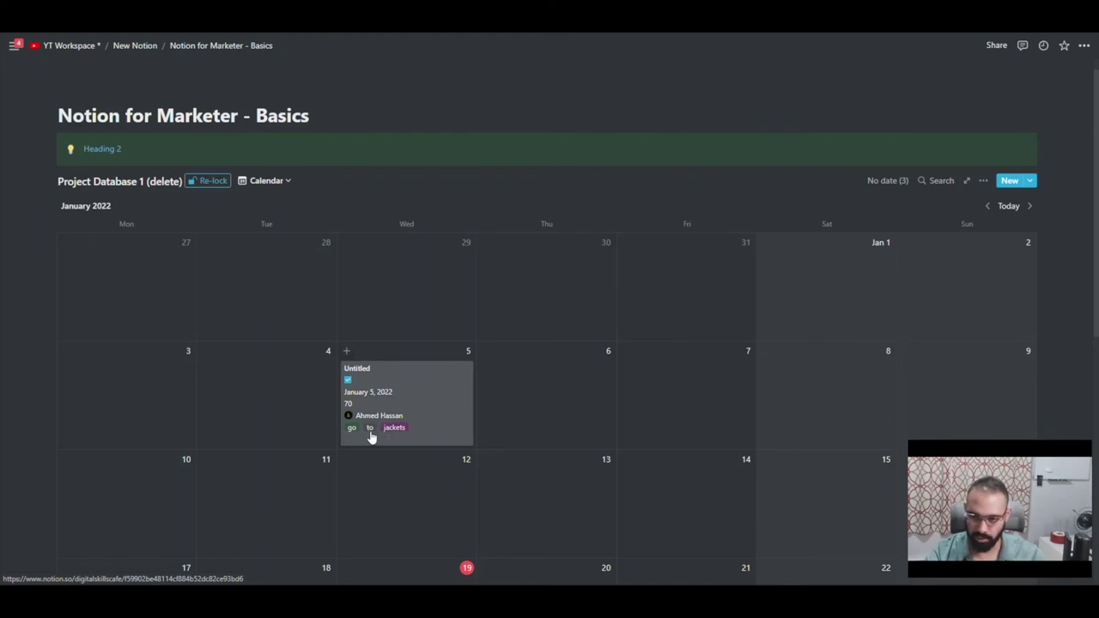
# Step: Hide the Tags and Person properties from the calendar cards
pyautogui.click(981, 184)
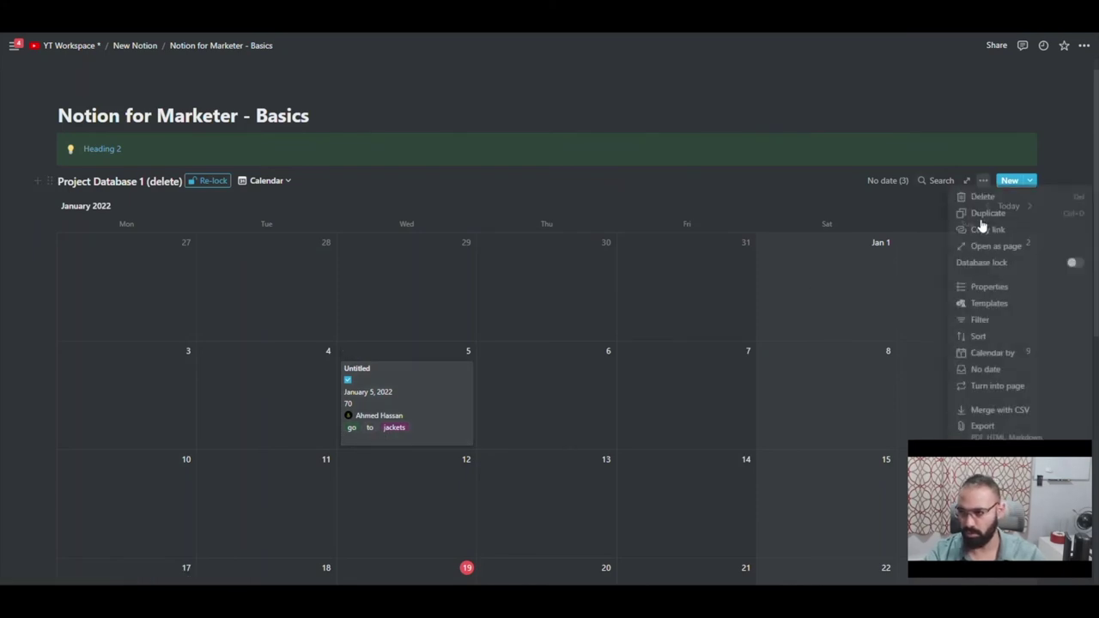
pyautogui.click(976, 284)
pyautogui.click(942, 330)
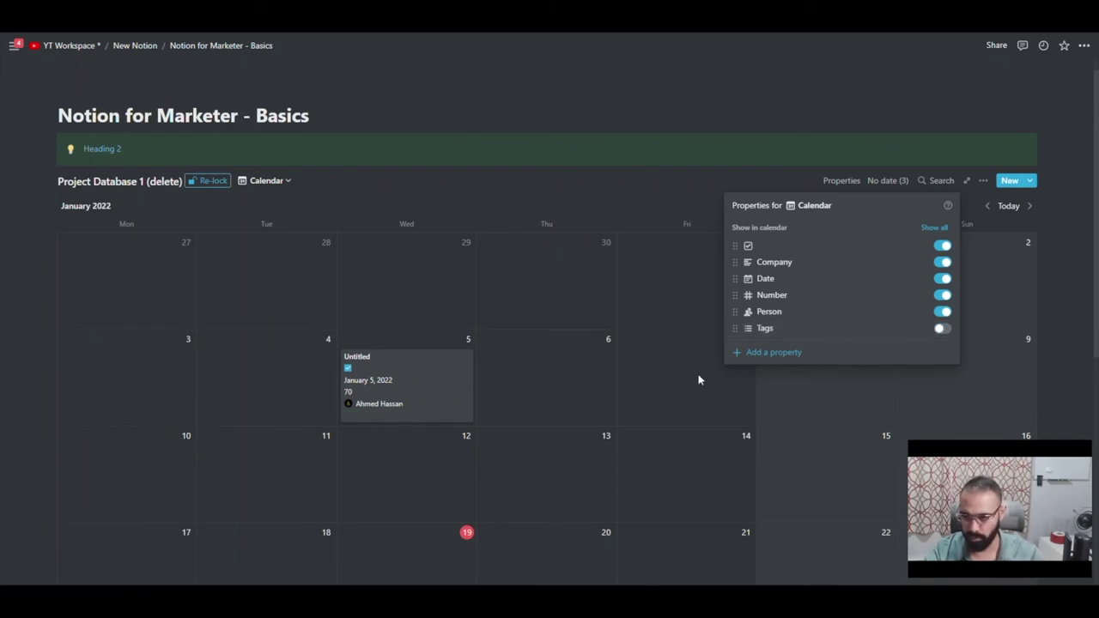
pyautogui.click(942, 311)
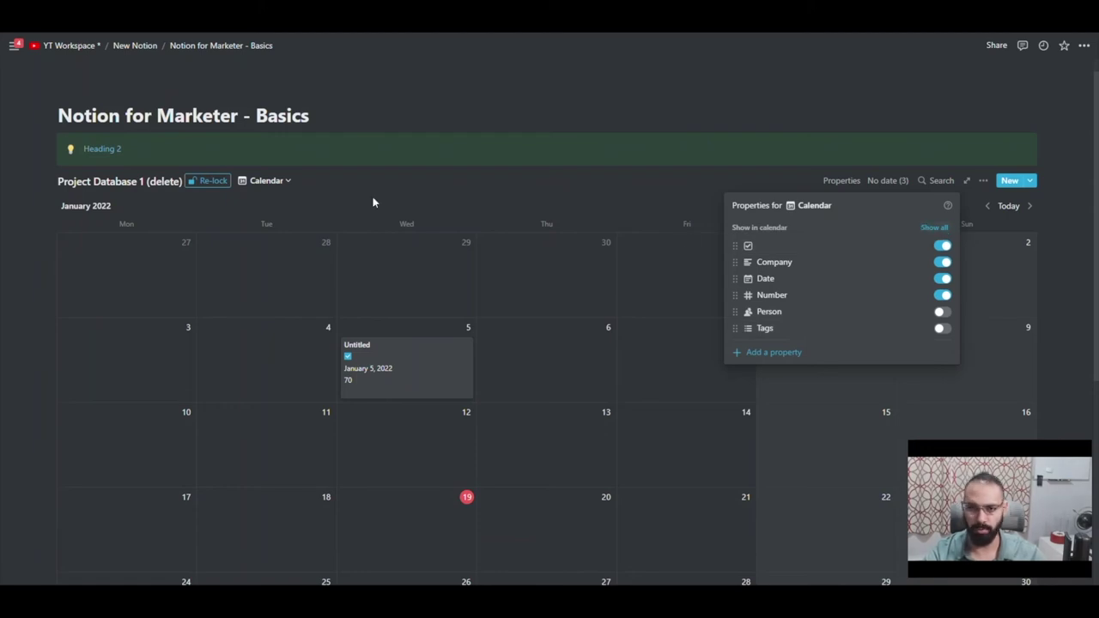
pyautogui.click(372, 203)
# Step: Start adding a new database view from the views list, then cancel it
pyautogui.click(262, 181)
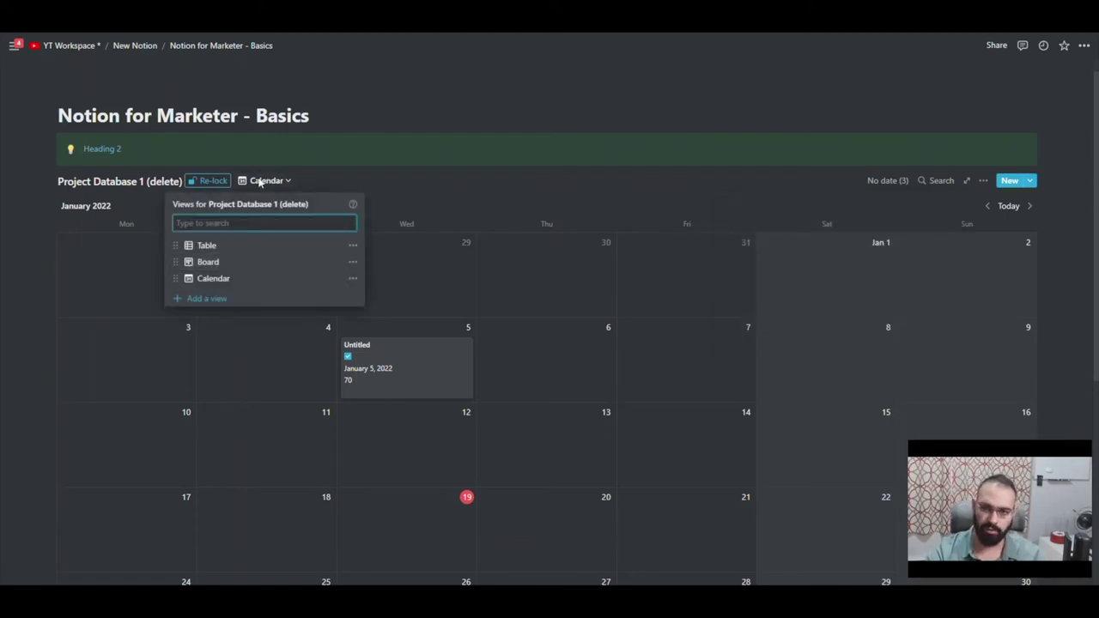
pyautogui.click(207, 298)
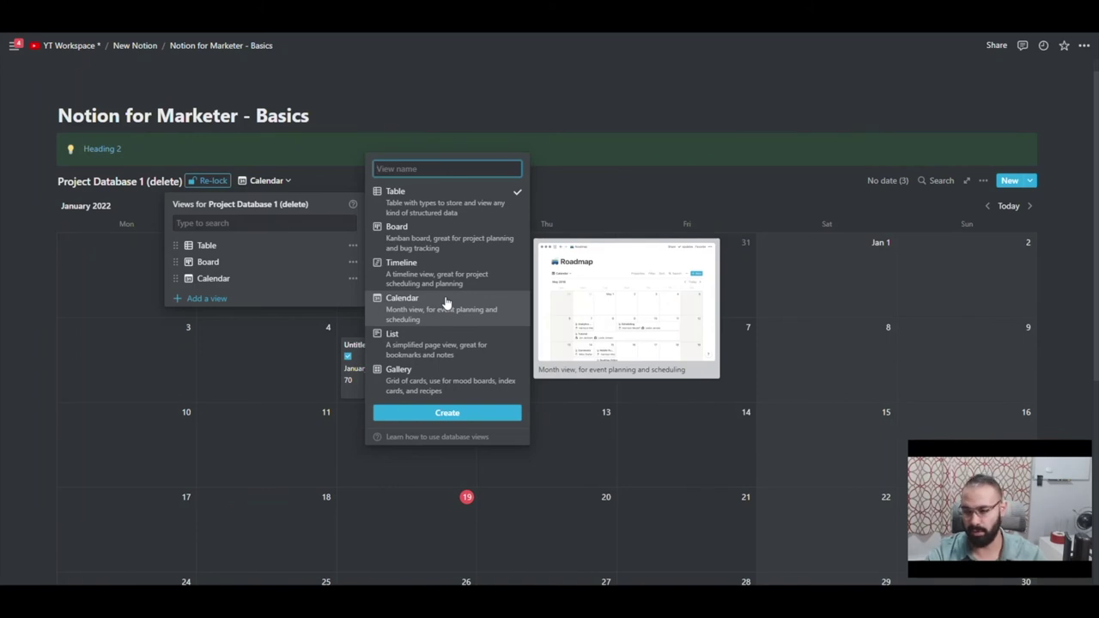
pyautogui.click(232, 390)
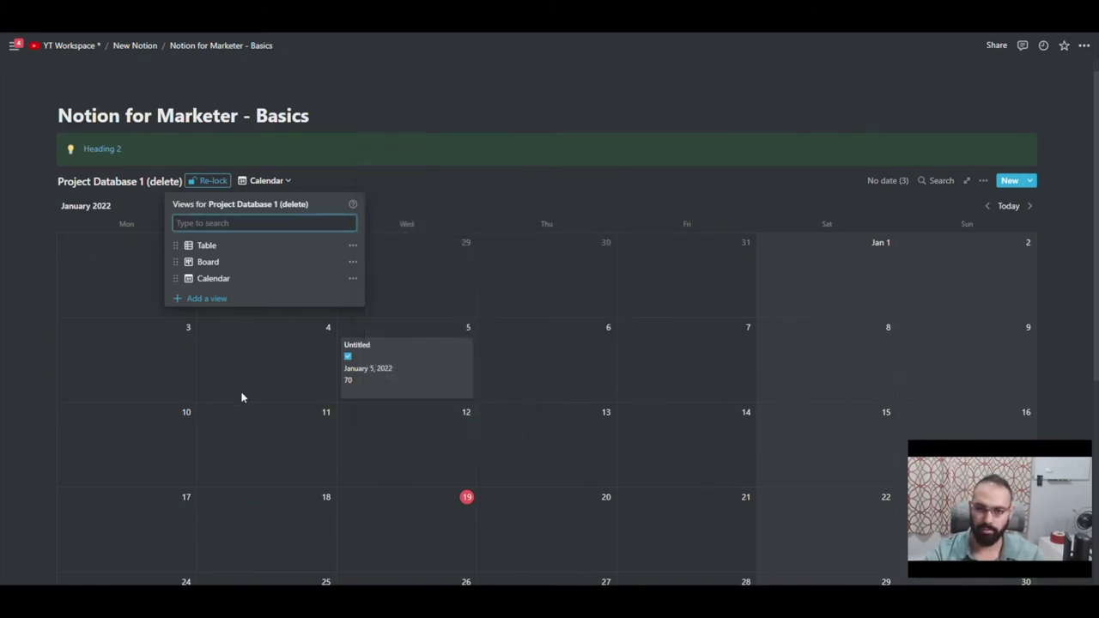
pyautogui.click(246, 414)
pyautogui.scroll(-4, 255, 437)
# Step: Insert a synced block below the calendar containing the Menu Item 1 | Menu Item 2 | Menu Item 3 line
pyautogui.click(208, 443)
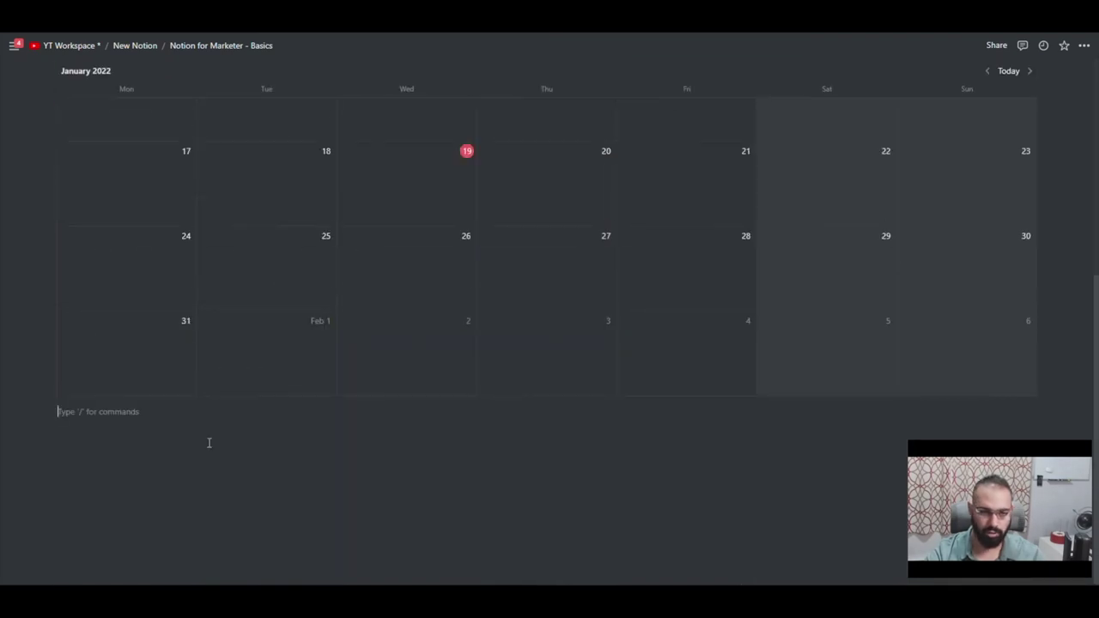
pyautogui.write('/')
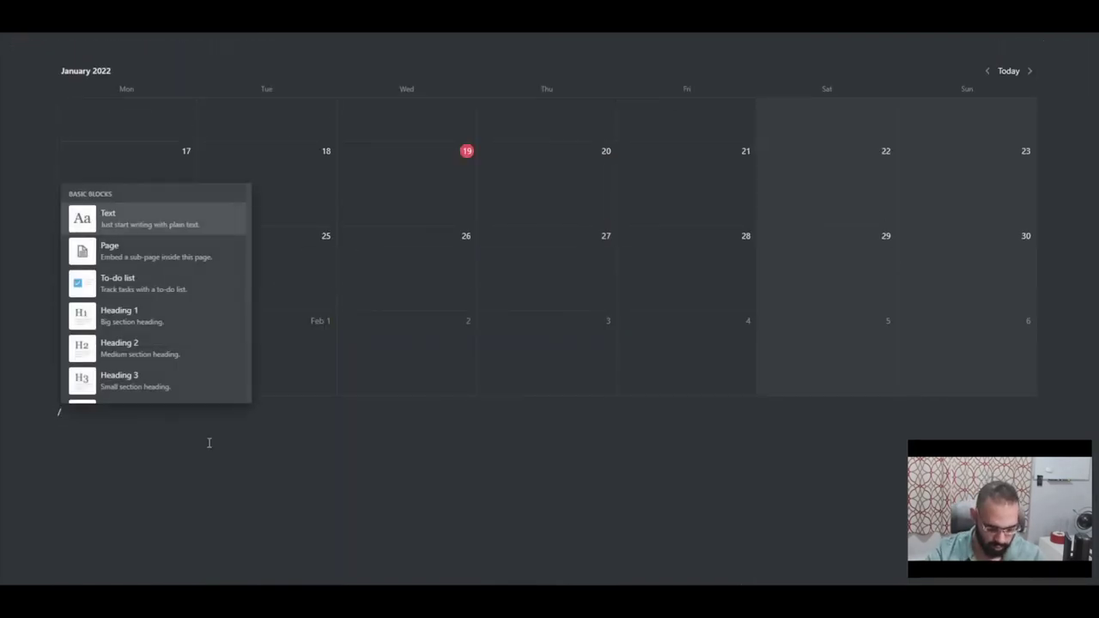
pyautogui.write('sync')
pyautogui.press('Return')
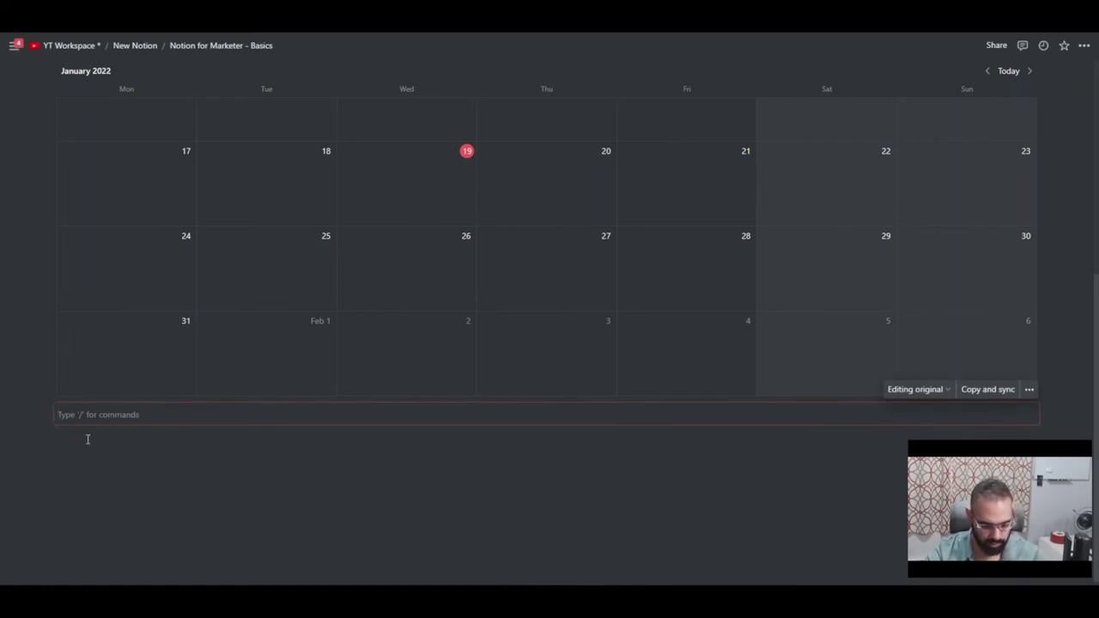
pyautogui.write('Menu Item 1 | Menu Item 2 | Menu Item 3')
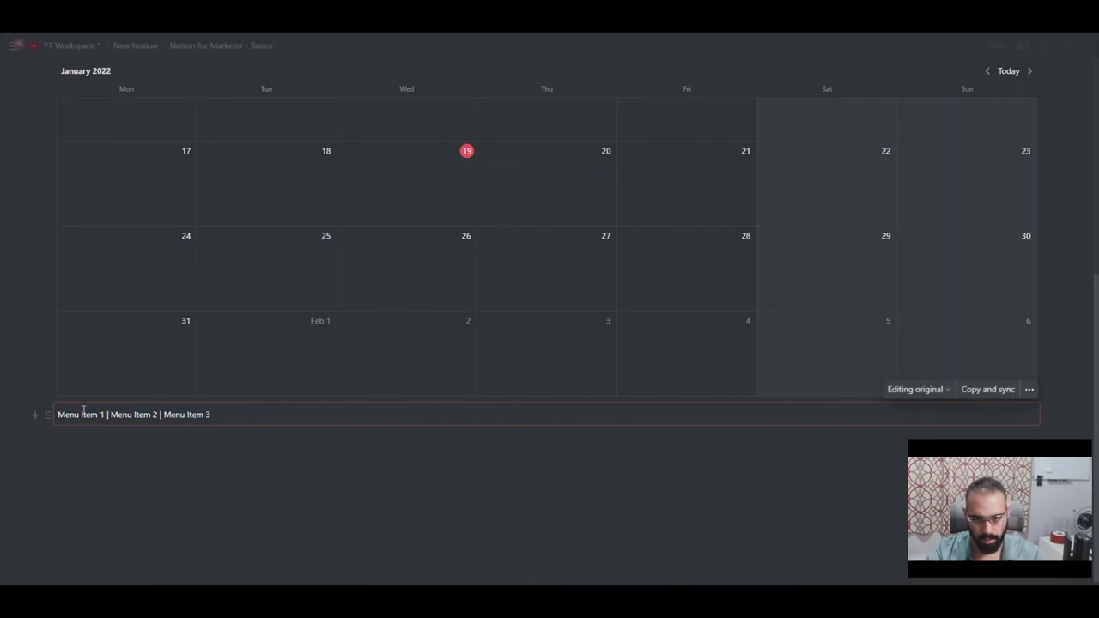
# Step: Paste a synced copy of the menu block below it and append '| Menu Item 4'
pyautogui.click(979, 391)
pyautogui.click(543, 474)
pyautogui.hotkey('ctrl', 'v')
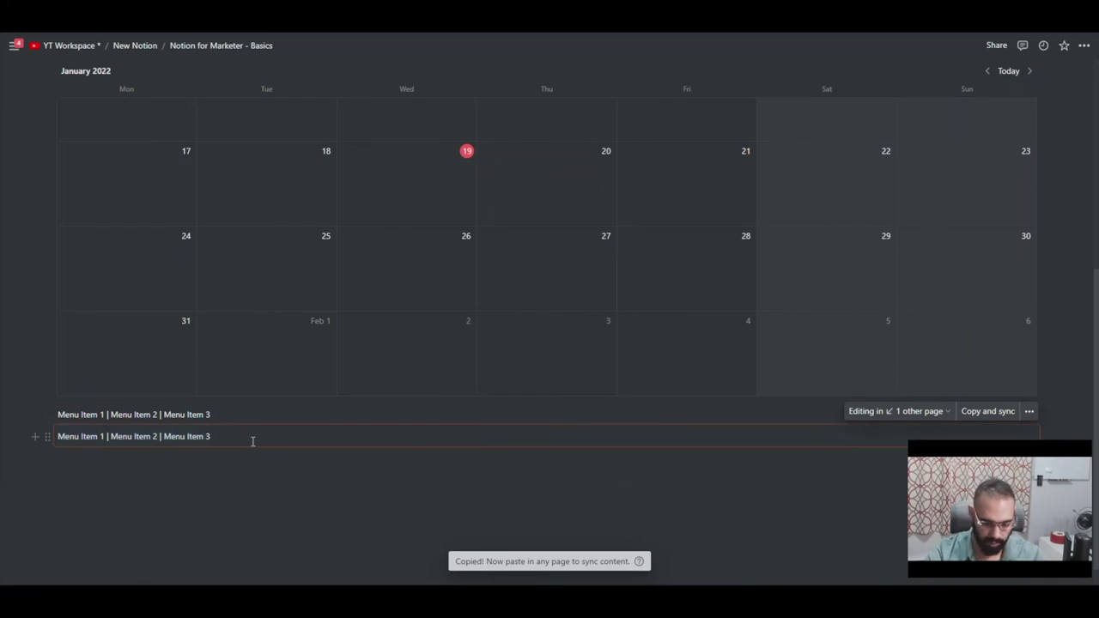
pyautogui.write('| Men')
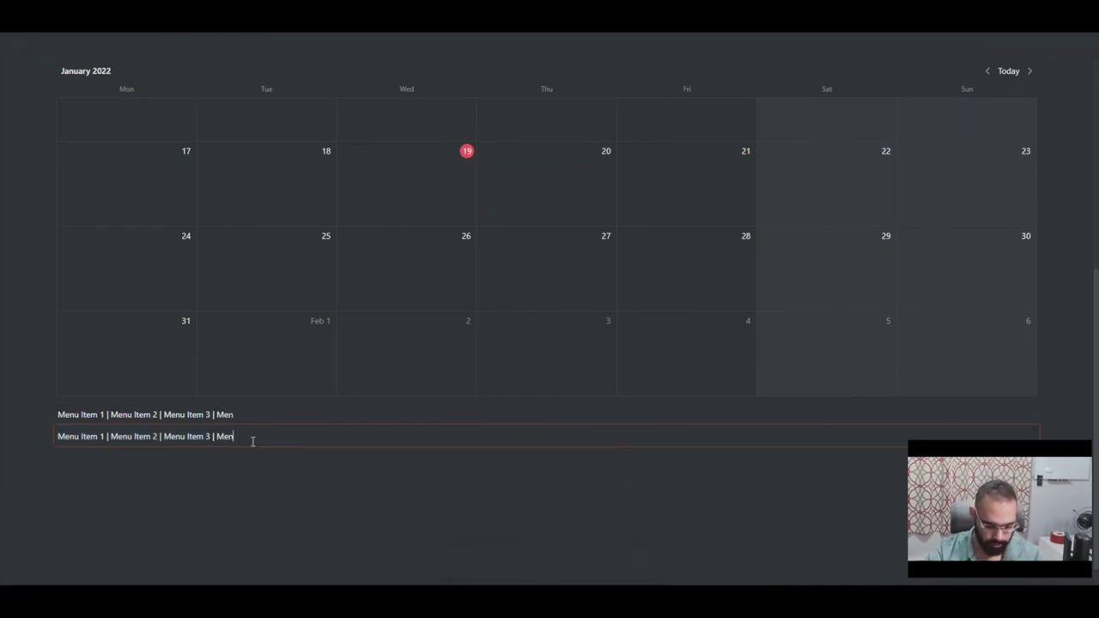
pyautogui.write('u Item 4')
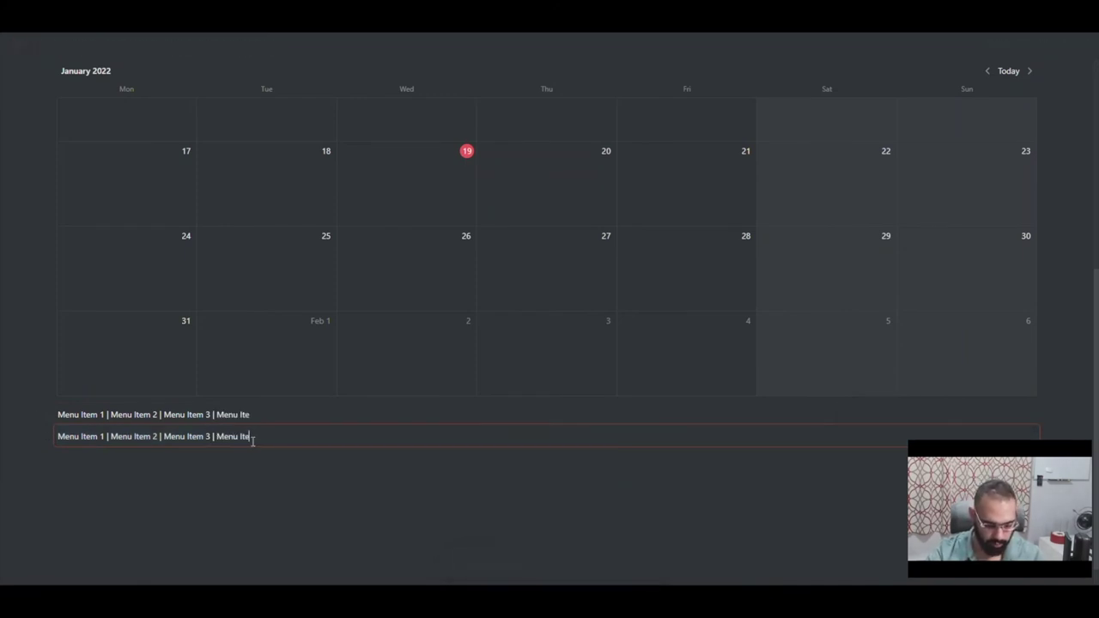
pyautogui.click(112, 464)
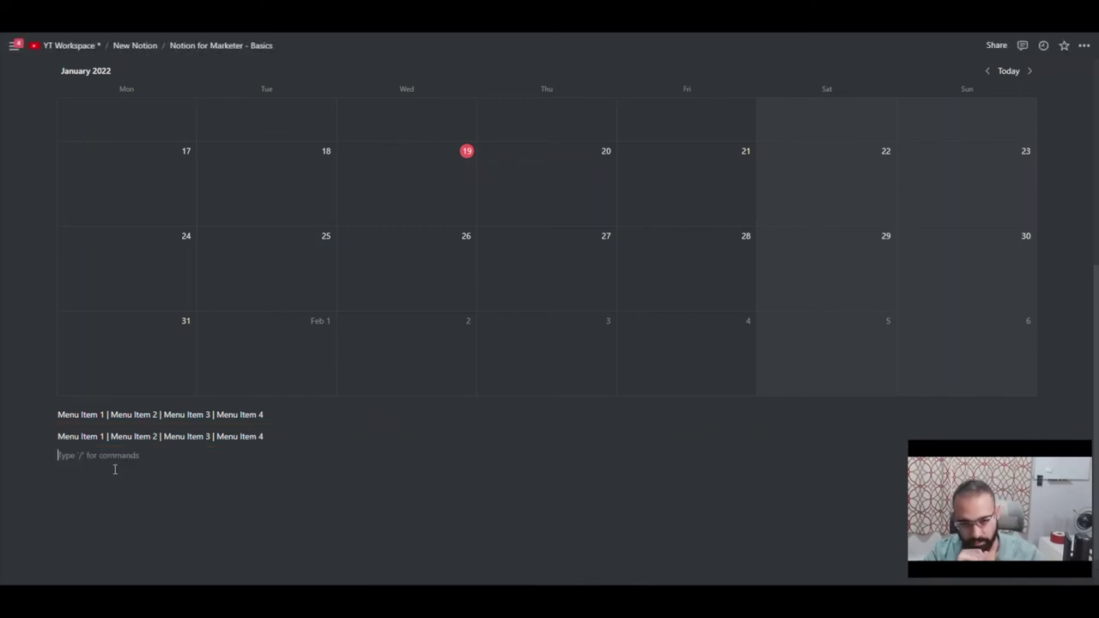
pyautogui.scroll(-1, 109, 464)
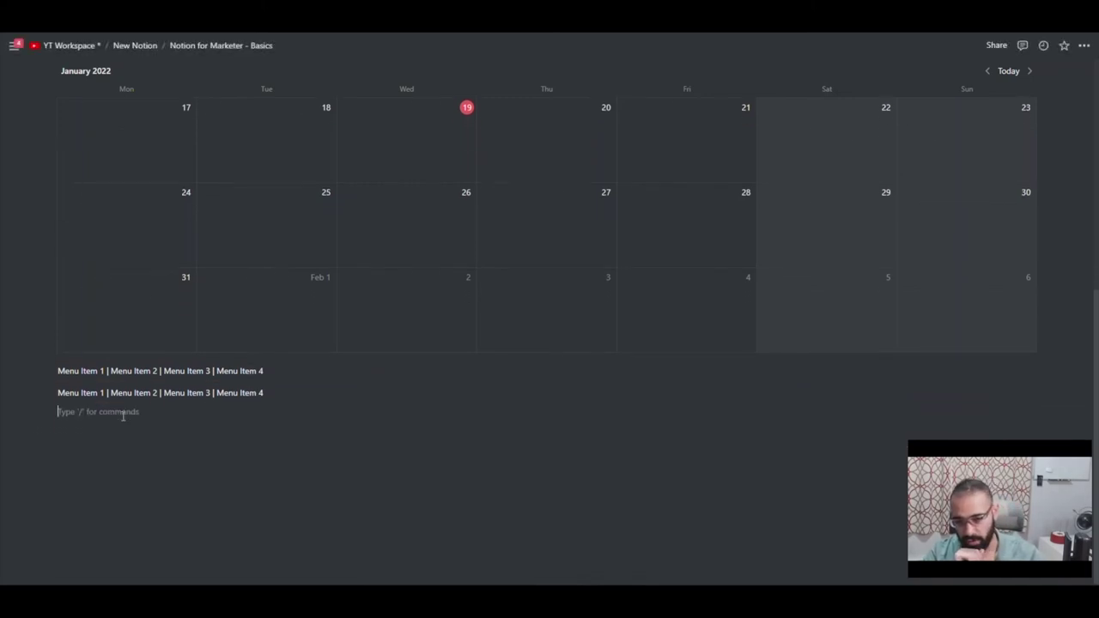
# Step: Move the synced menu copy under the page title and link Menu Item 1 to Notion for Marketer - Basics
pyautogui.moveTo(46, 392); pyautogui.dragTo(61, 116)
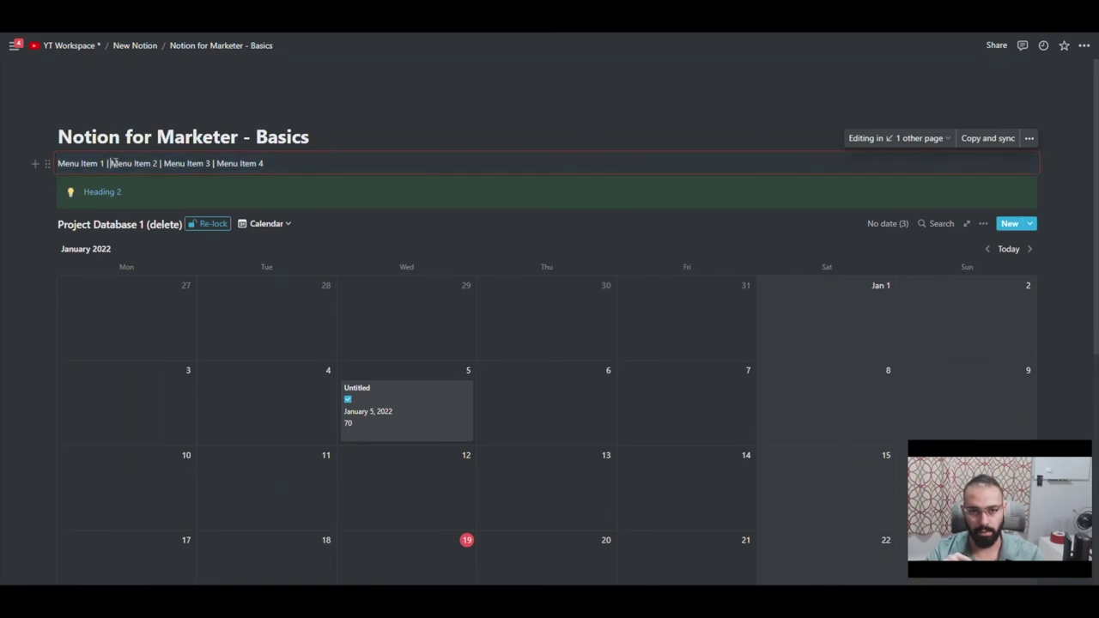
pyautogui.moveTo(104, 163); pyautogui.dragTo(60, 166)
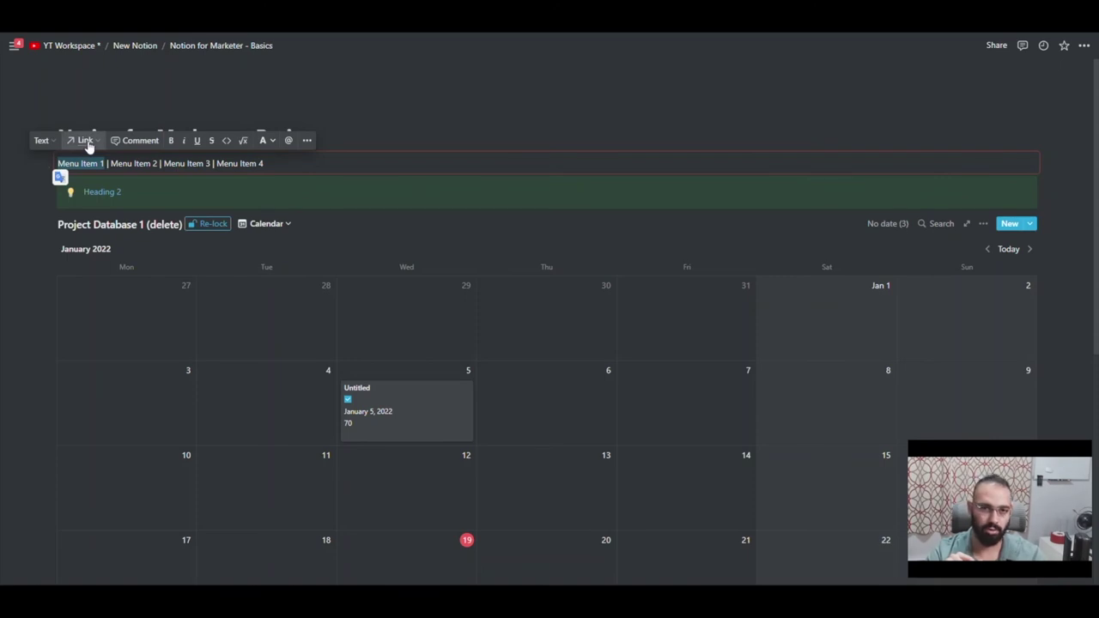
pyautogui.click(85, 141)
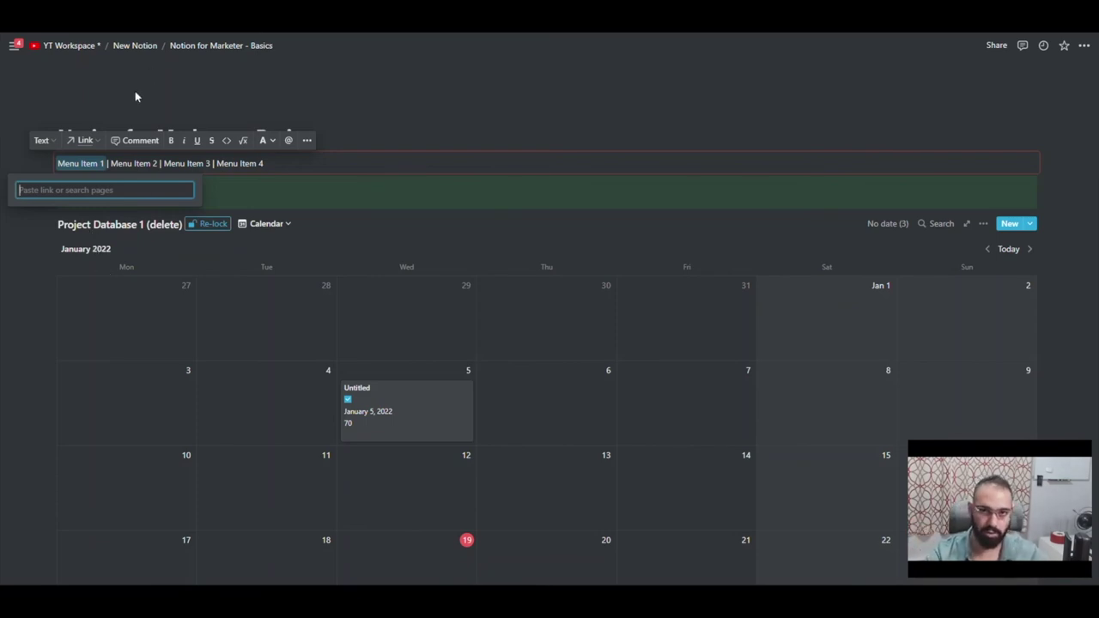
pyautogui.write('notion')
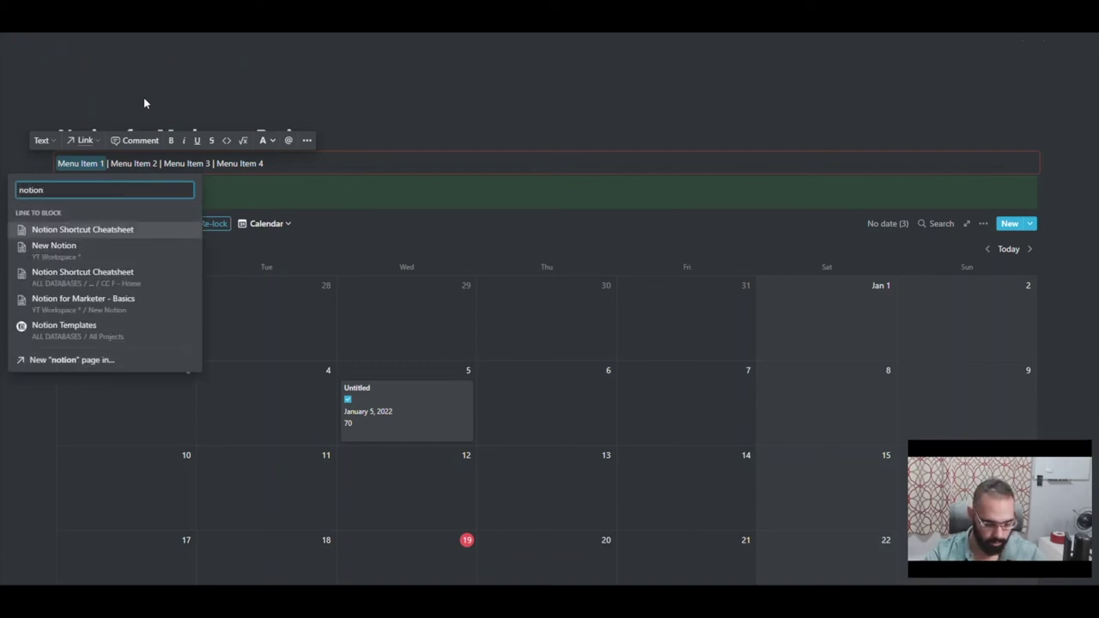
pyautogui.write(' for market')
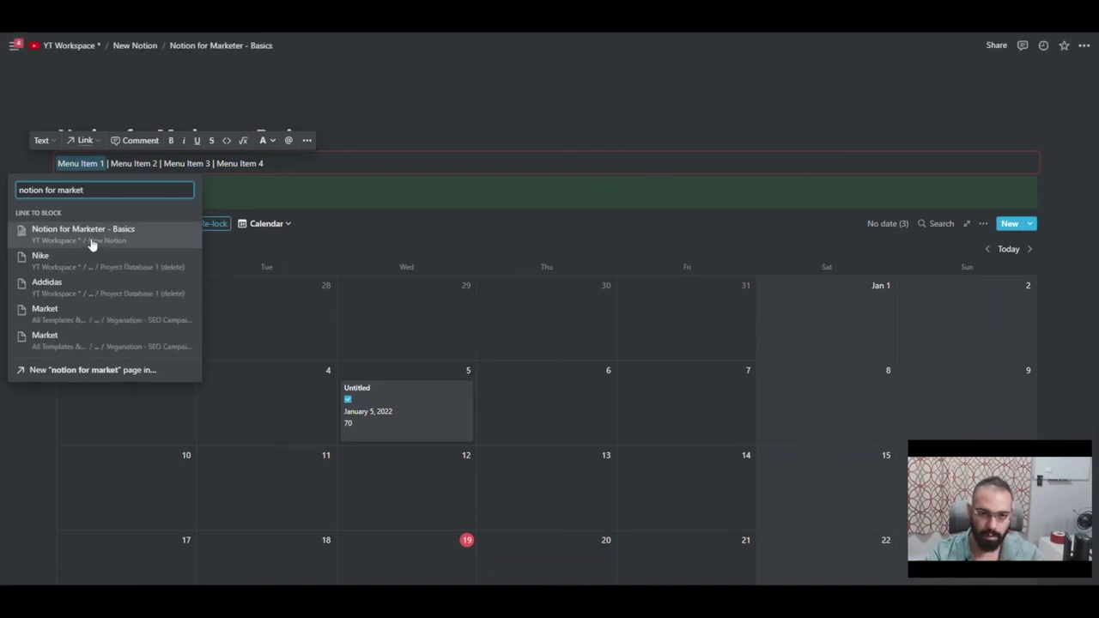
pyautogui.click(91, 233)
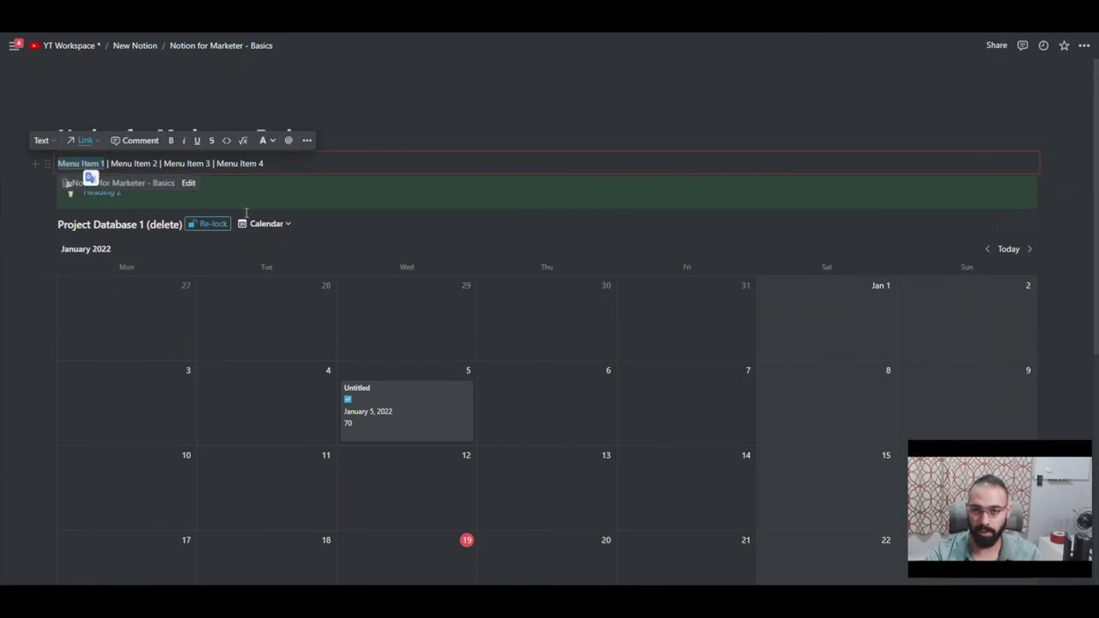
# Step: Replace Menu Item 2 with Nike, link it to the Nike page, and test the link
pyautogui.click(142, 163)
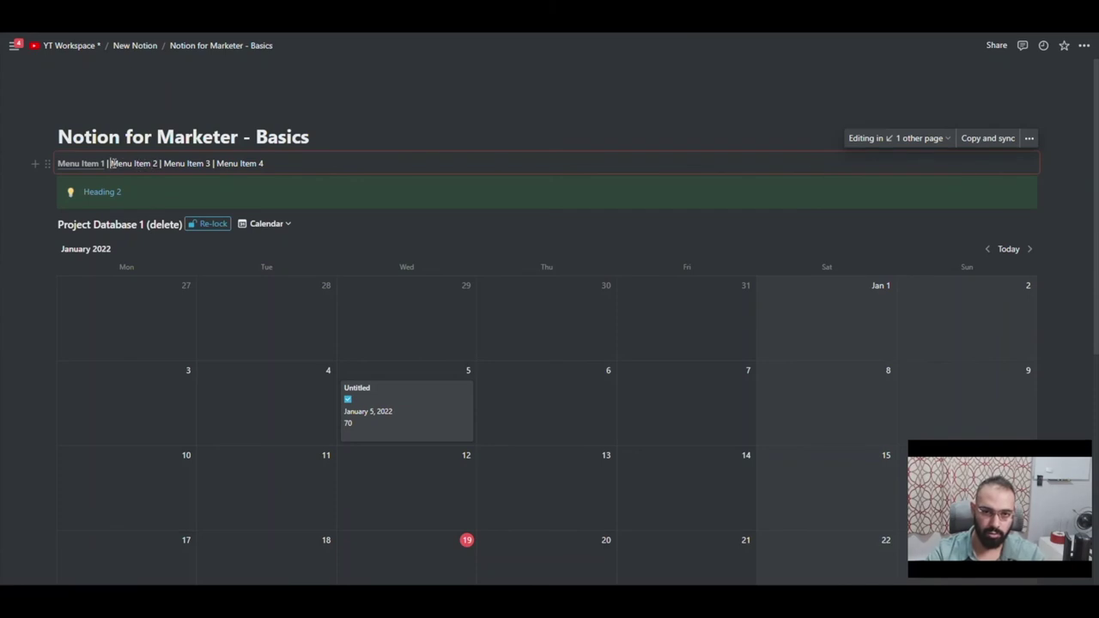
pyautogui.rightClick(112, 163)
pyautogui.click(114, 163)
pyautogui.moveTo(135, 163); pyautogui.dragTo(156, 163)
pyautogui.write('Nike ')
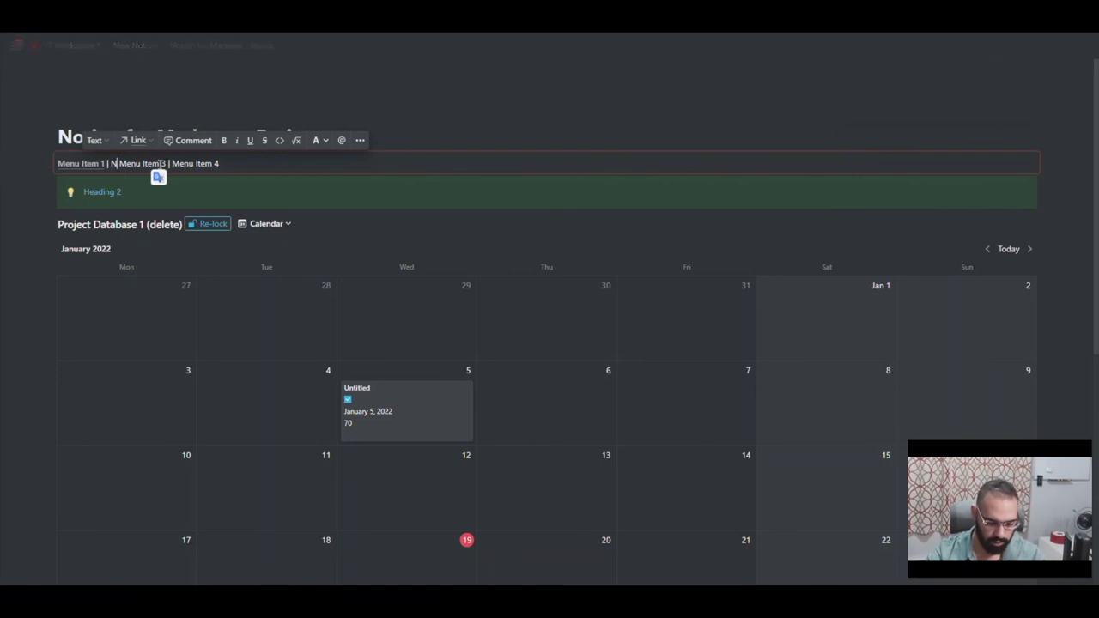
pyautogui.write('|')
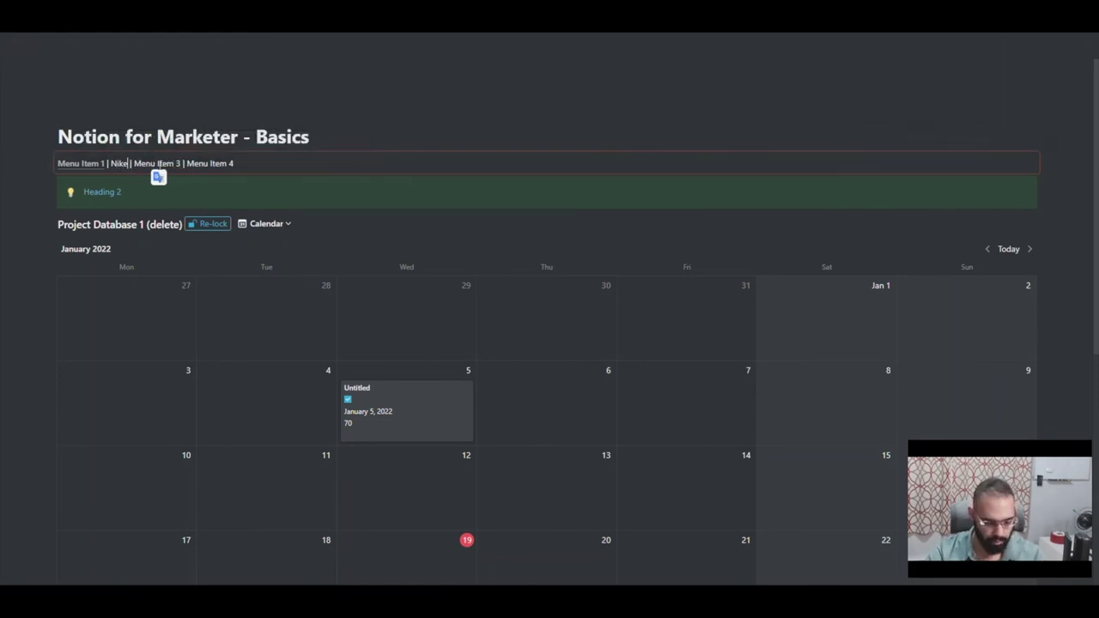
pyautogui.doubleClick(119, 164)
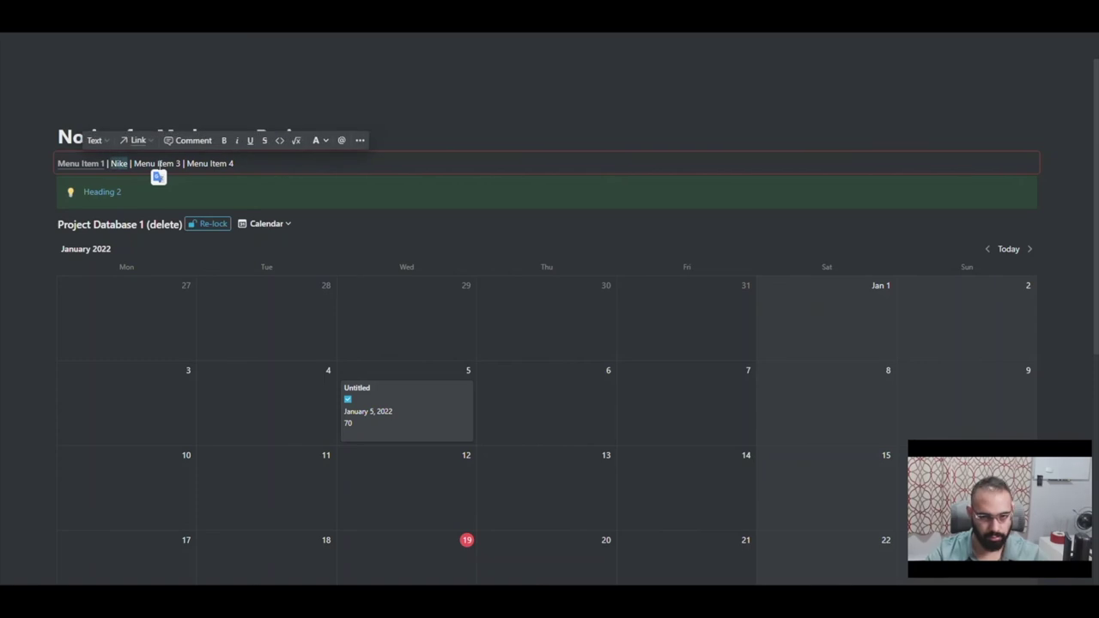
pyautogui.click(135, 140)
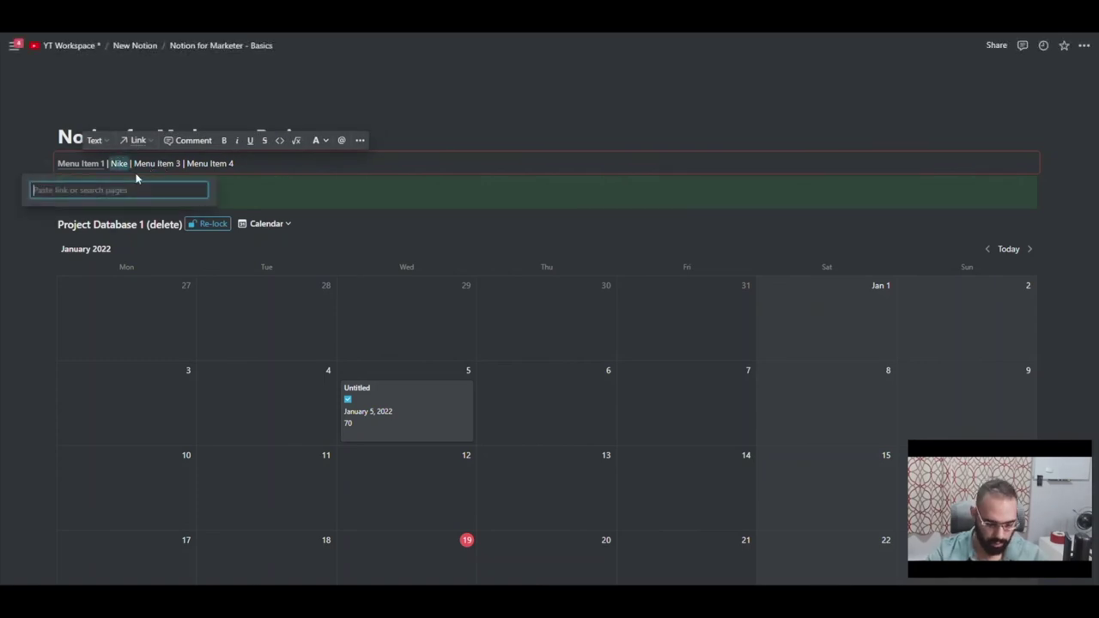
pyautogui.write('nike')
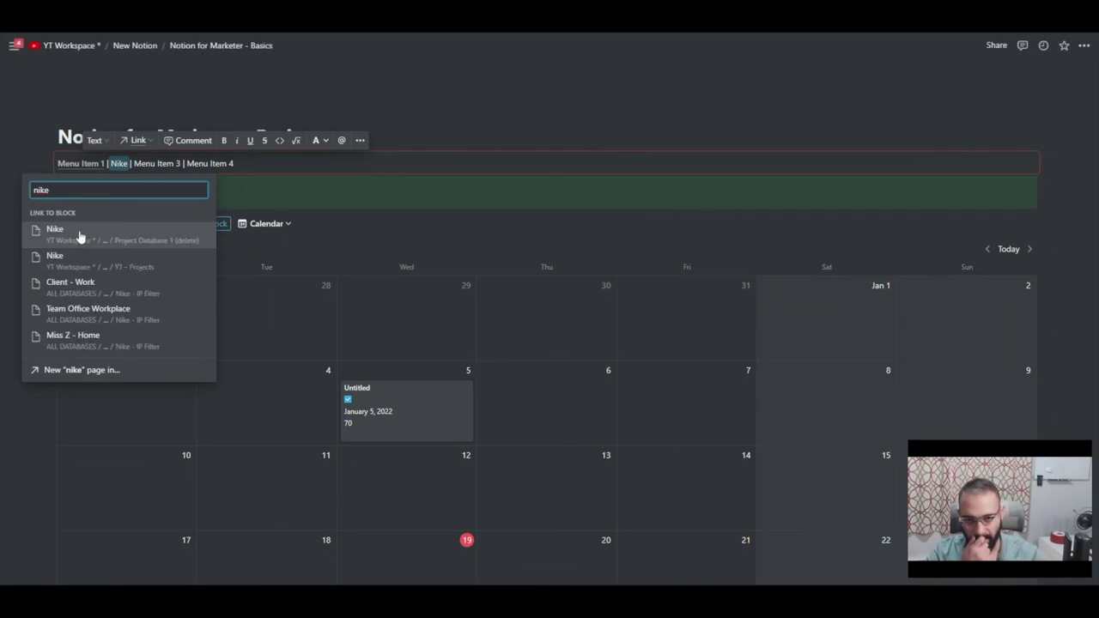
pyautogui.click(79, 236)
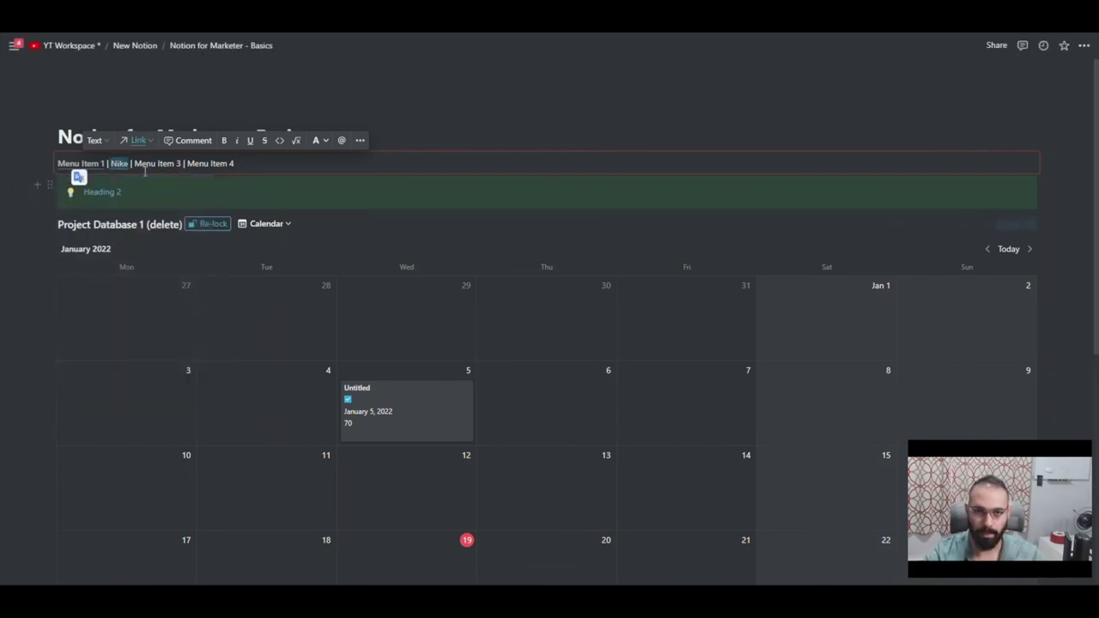
pyautogui.click(120, 165)
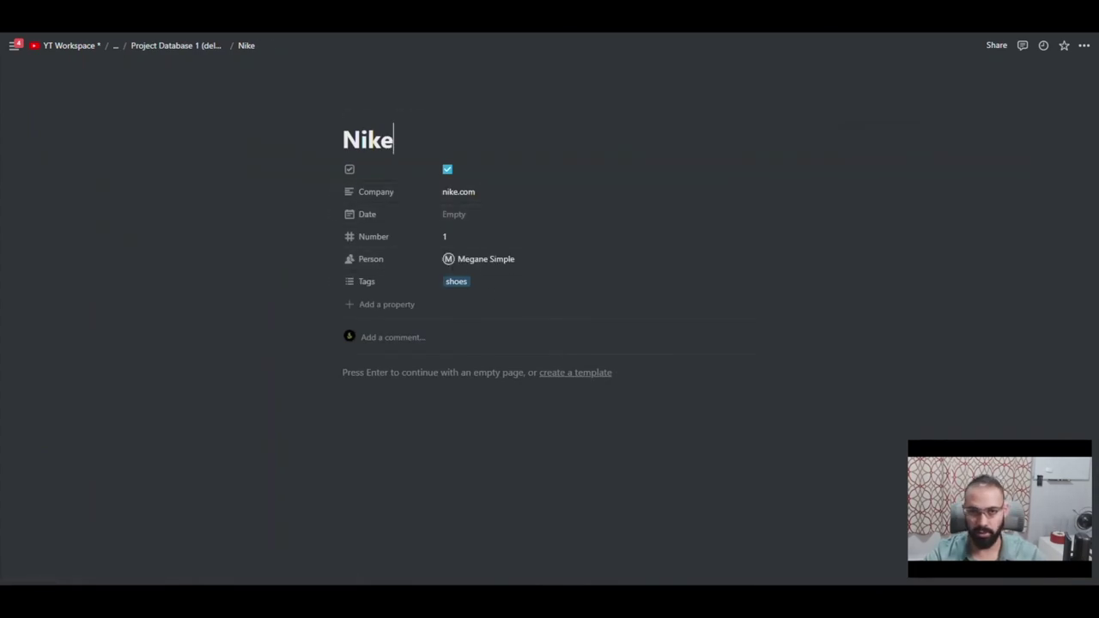
pyautogui.hotkey('alt', 'Left')
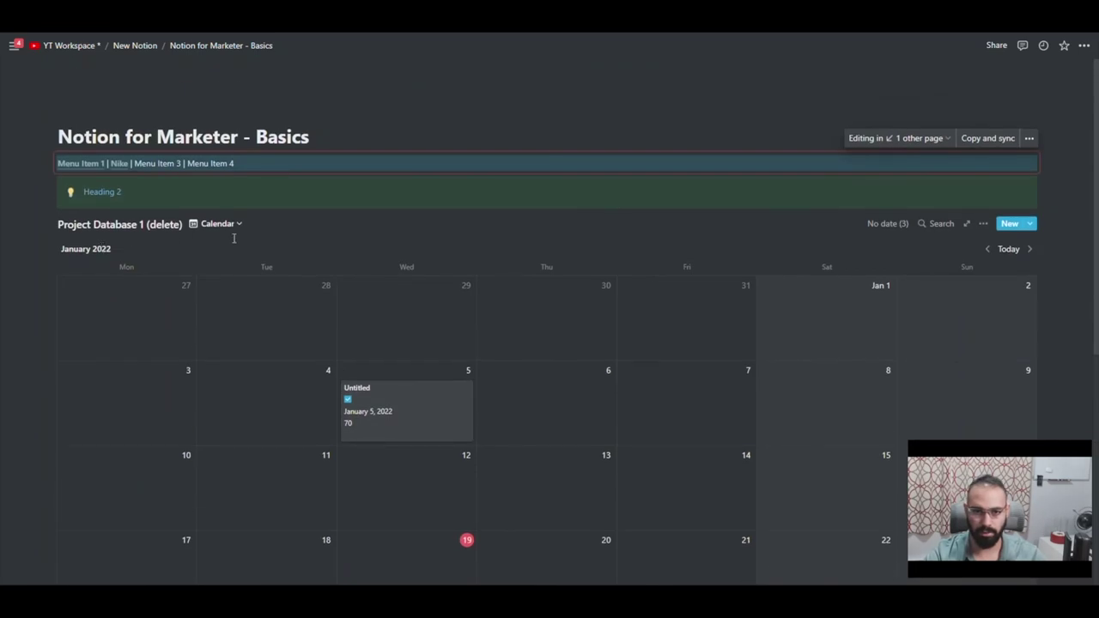
# Step: Switch Project Database 1 (delete) to Table view and remove its Number and Names filters
pyautogui.click(219, 225)
pyautogui.click(185, 291)
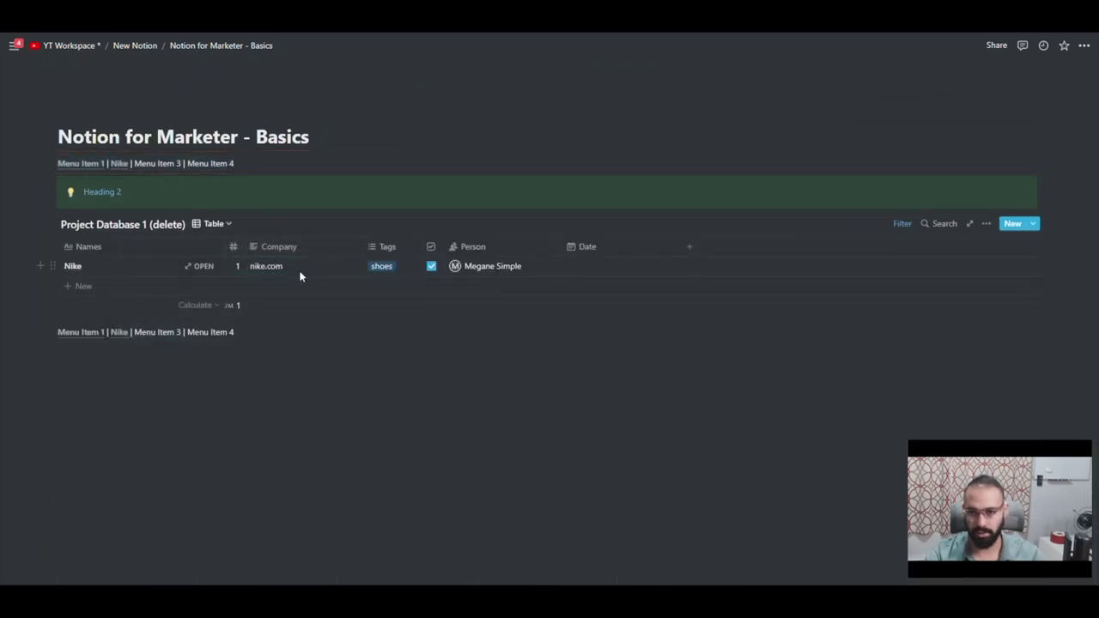
pyautogui.click(898, 225)
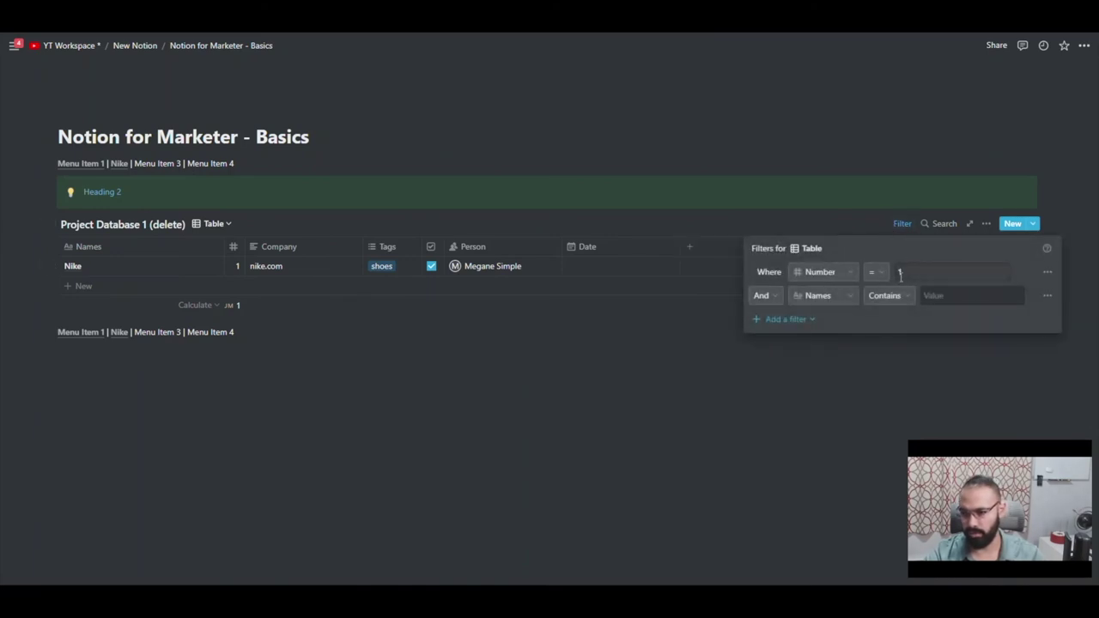
pyautogui.click(1048, 271)
pyautogui.click(1040, 294)
pyautogui.click(1046, 273)
pyautogui.click(1045, 294)
pyautogui.click(394, 236)
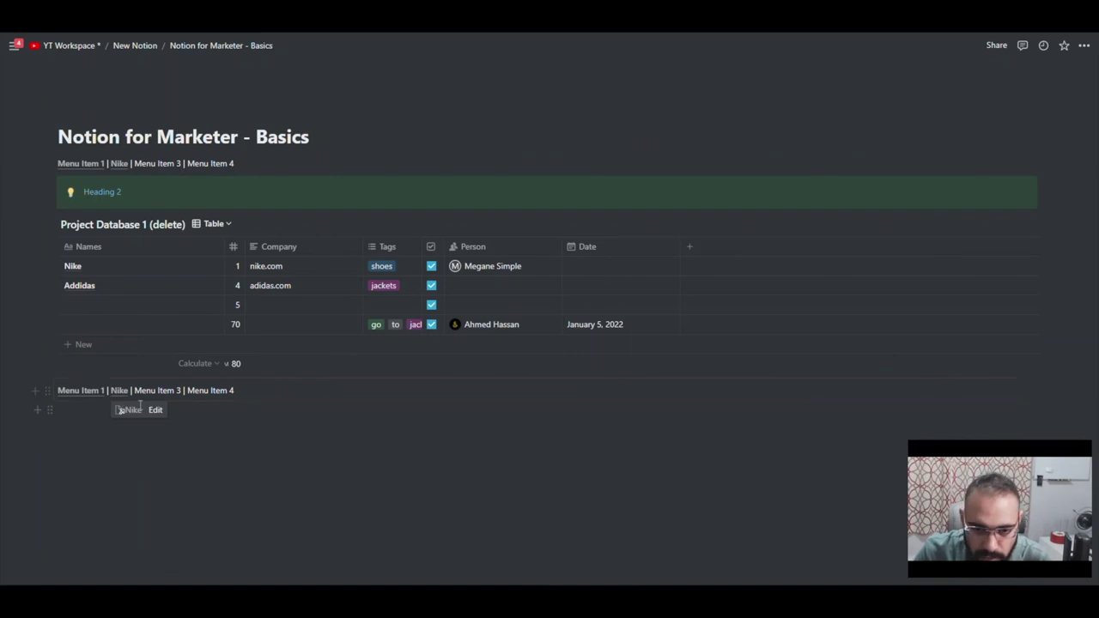
# Step: Paste a link to the synced menu block onto the Nike row's page through its preview
pyautogui.click(47, 163)
pyautogui.click(85, 163)
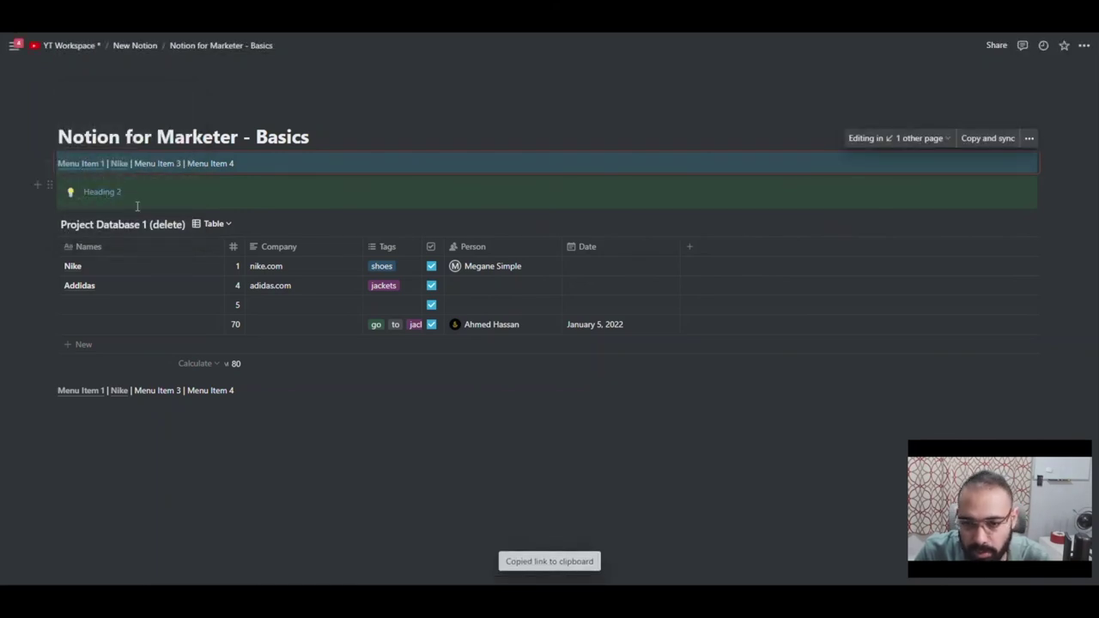
pyautogui.click(199, 267)
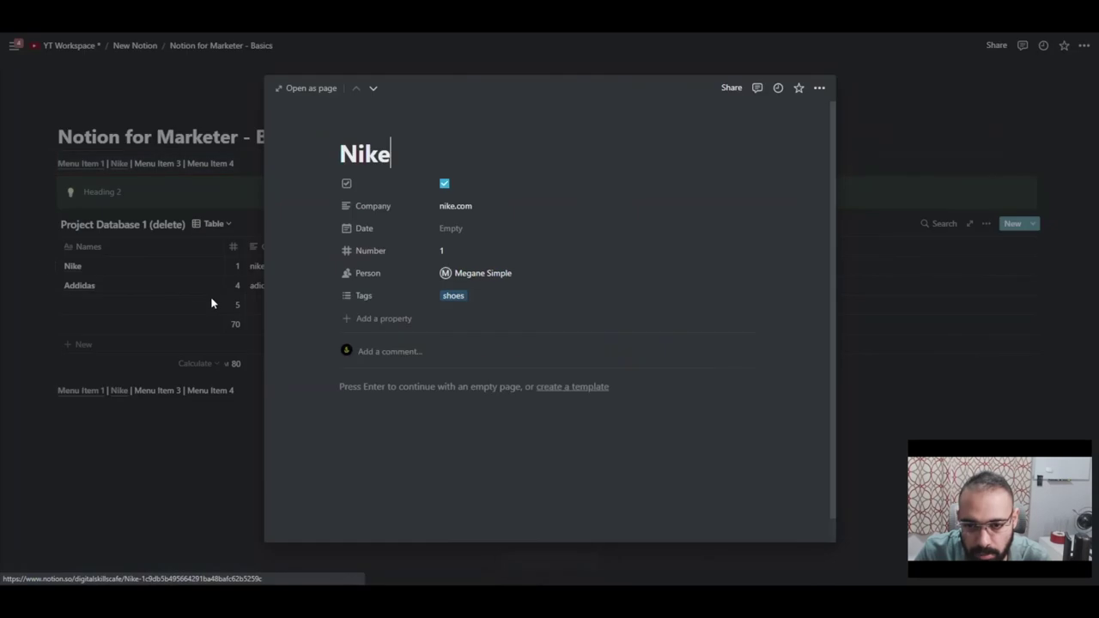
pyautogui.click(375, 388)
pyautogui.hotkey('ctrl', 'v')
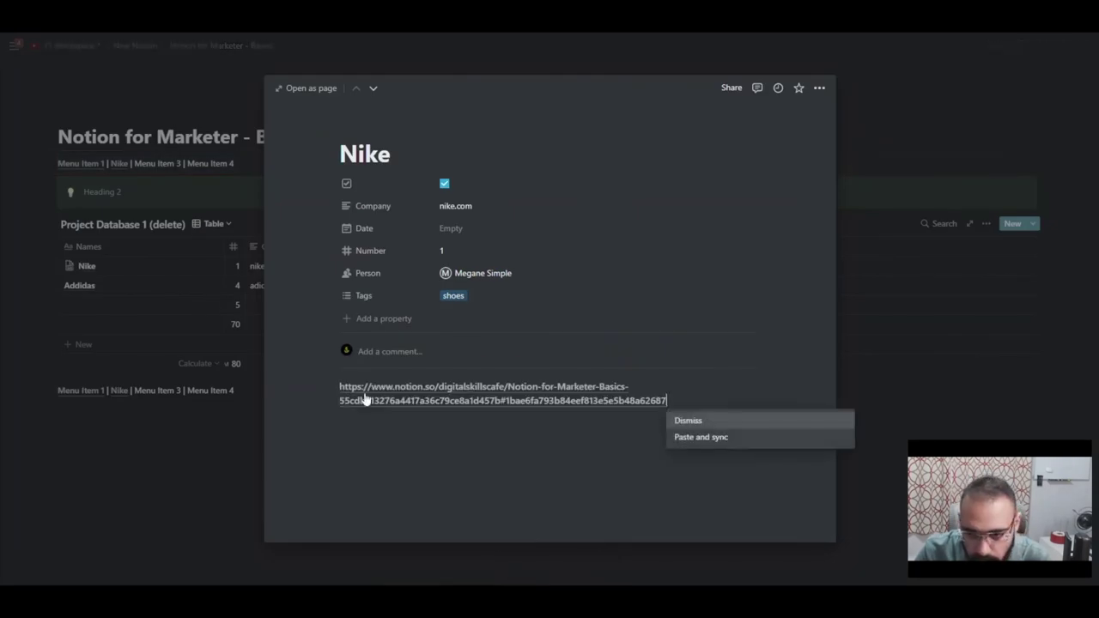
pyautogui.press('Return')
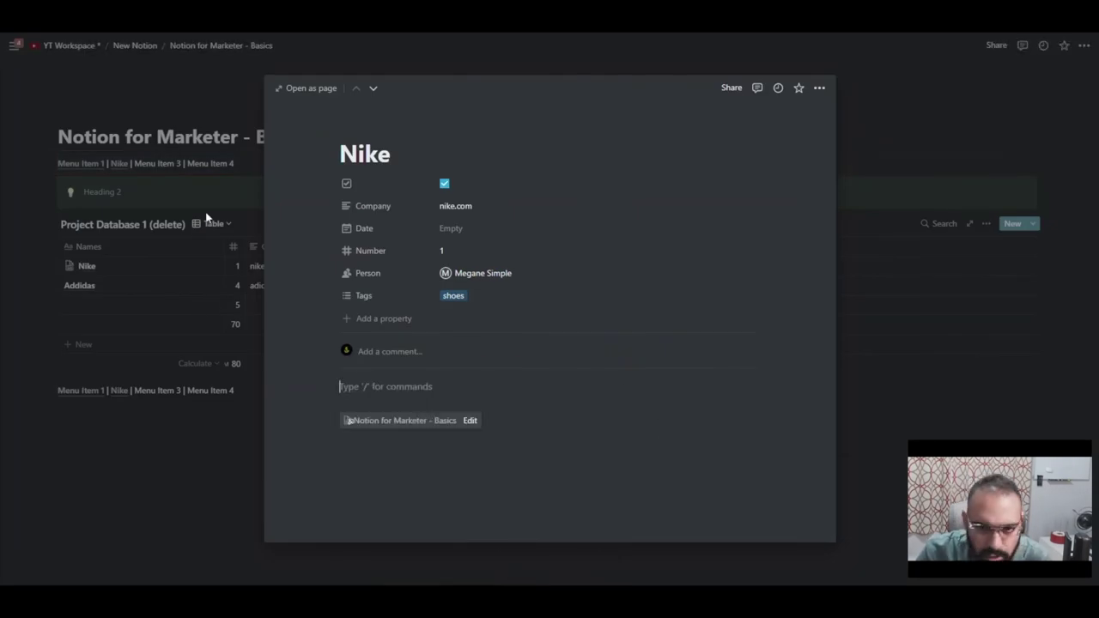
pyautogui.click(148, 177)
# Step: Paste a synced copy of the menu line into the Nike page, then go back to Notion for Marketer - Basics
pyautogui.click(47, 164)
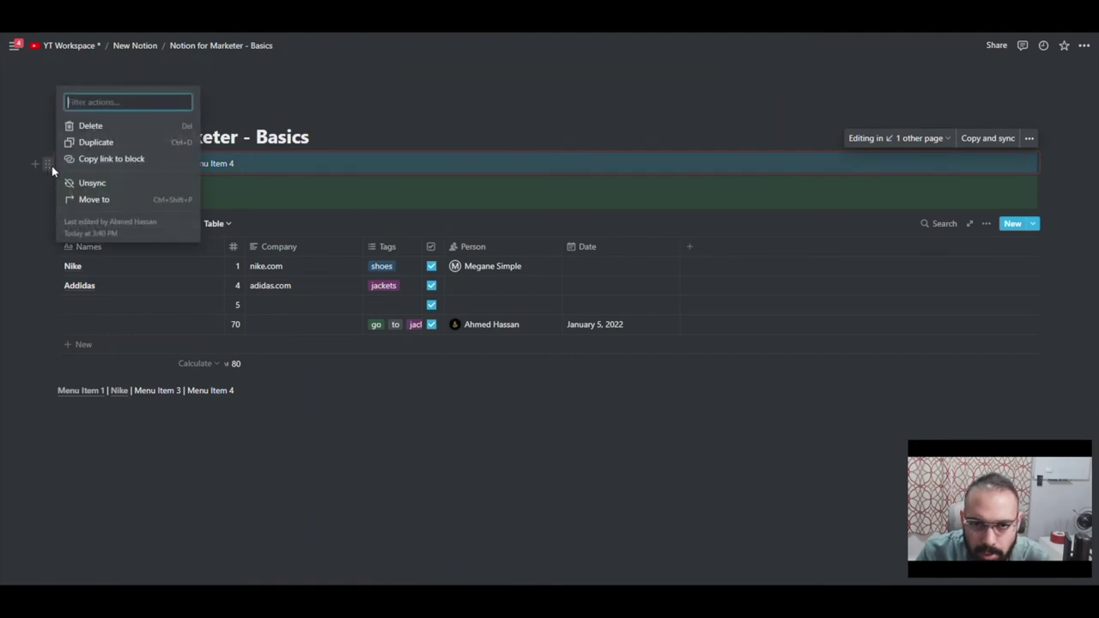
pyautogui.click(988, 139)
pyautogui.click(991, 140)
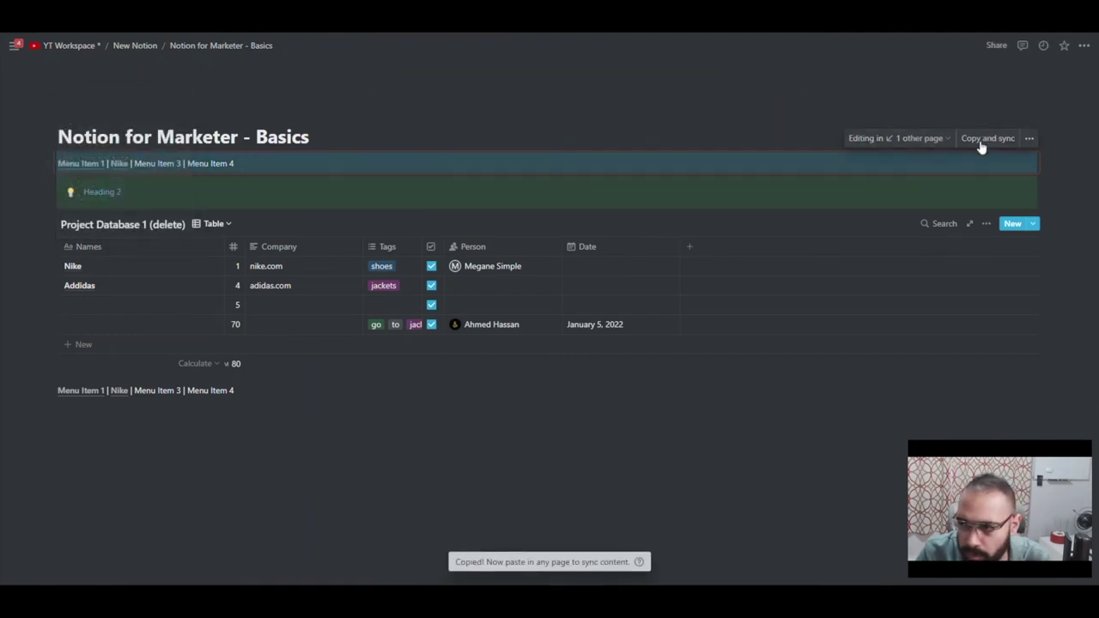
pyautogui.doubleClick(118, 163)
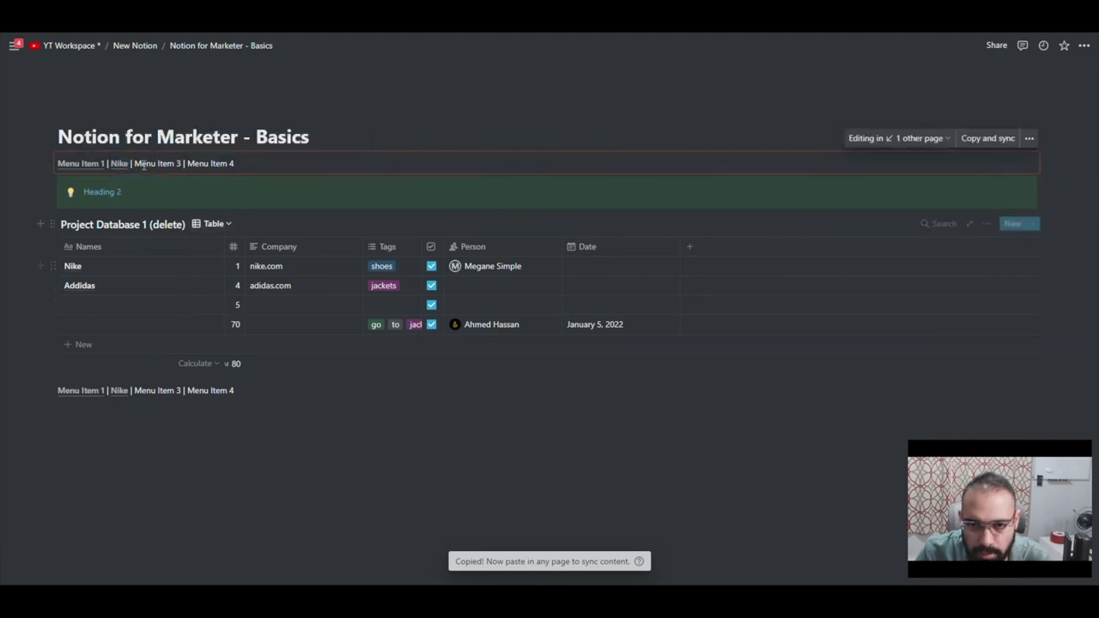
pyautogui.doubleClick(120, 165)
pyautogui.click(117, 163)
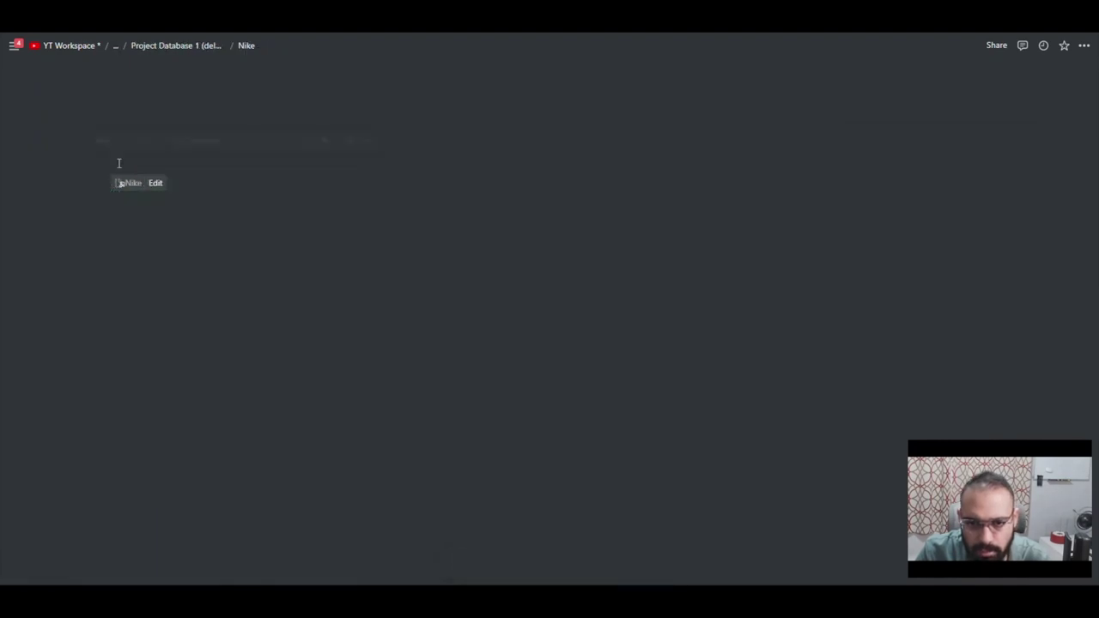
pyautogui.click(390, 375)
pyautogui.hotkey('ctrl', 'v')
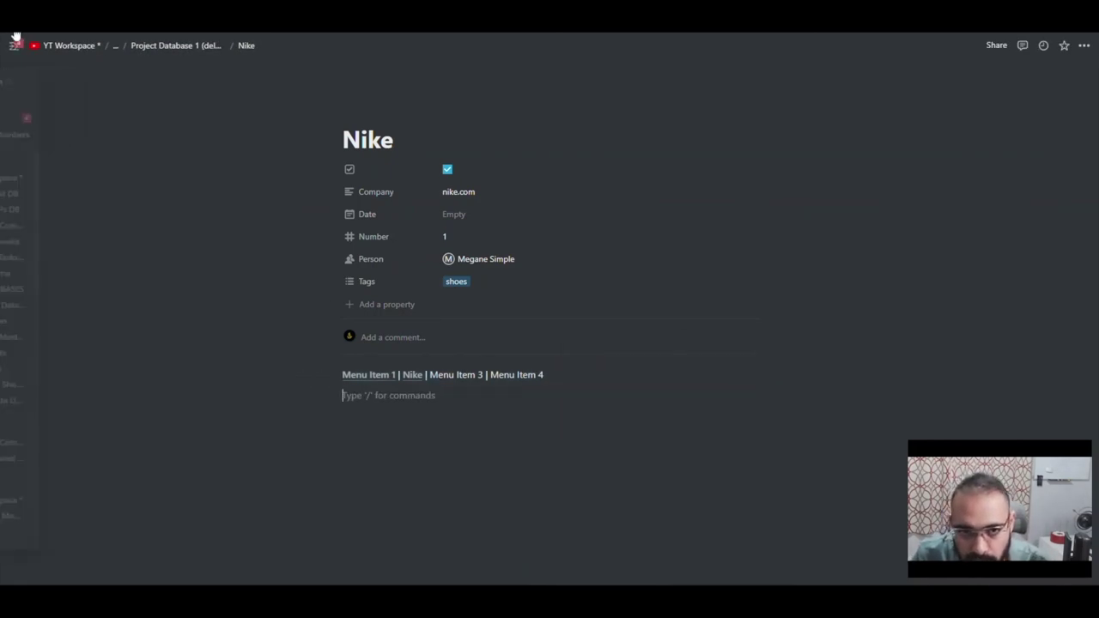
pyautogui.hotkey('alt', 'Left')
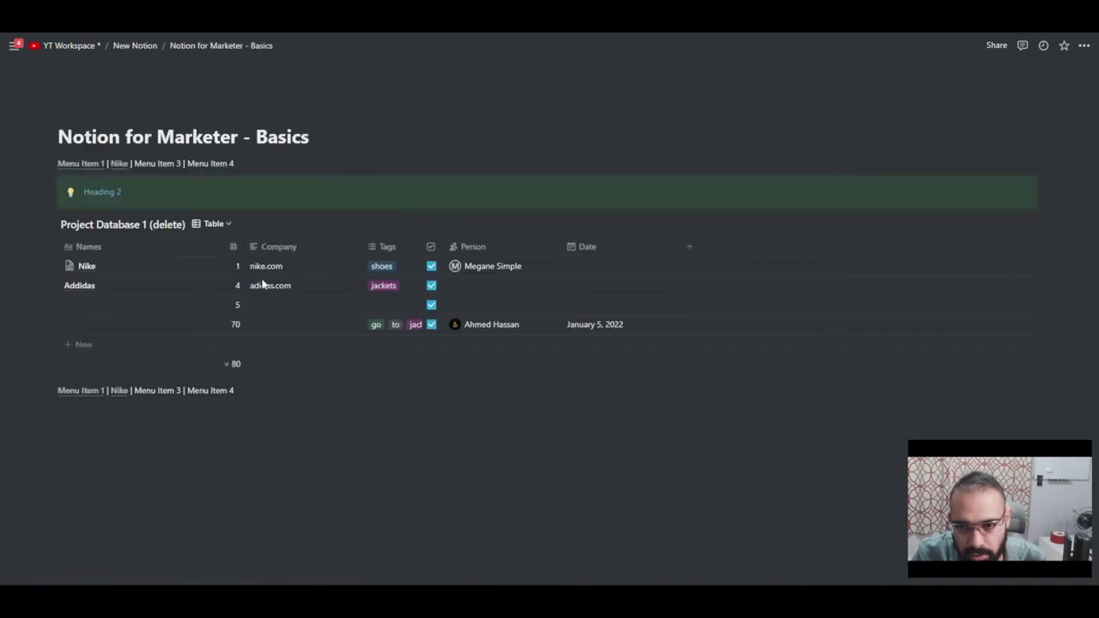
# Step: Unsync all copies of the bottom synced menu block
pyautogui.click(47, 390)
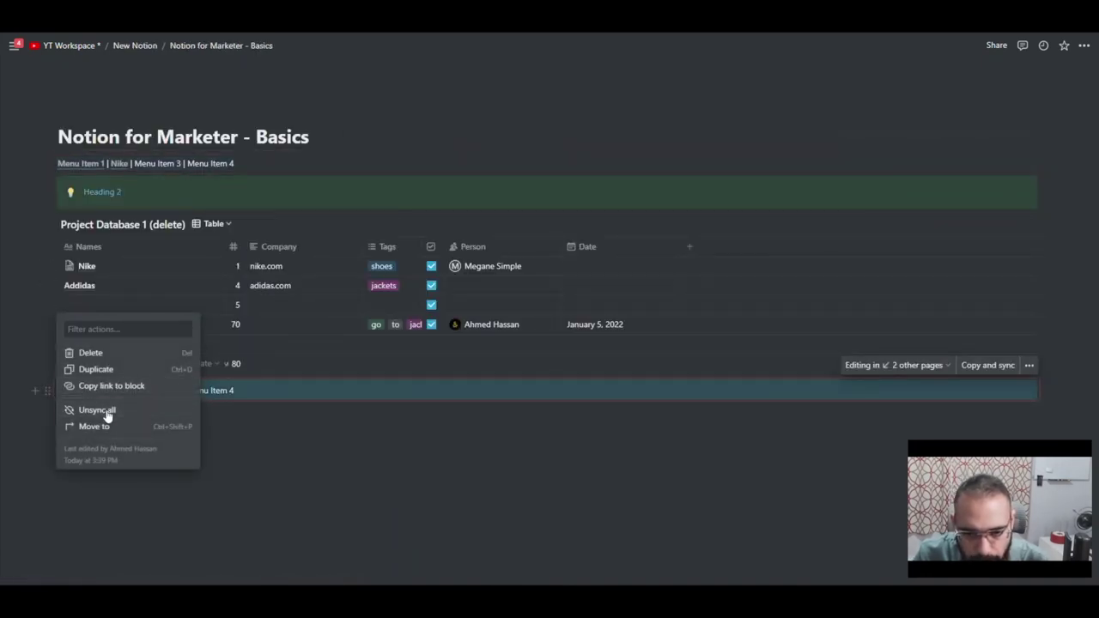
pyautogui.click(104, 410)
pyautogui.click(533, 323)
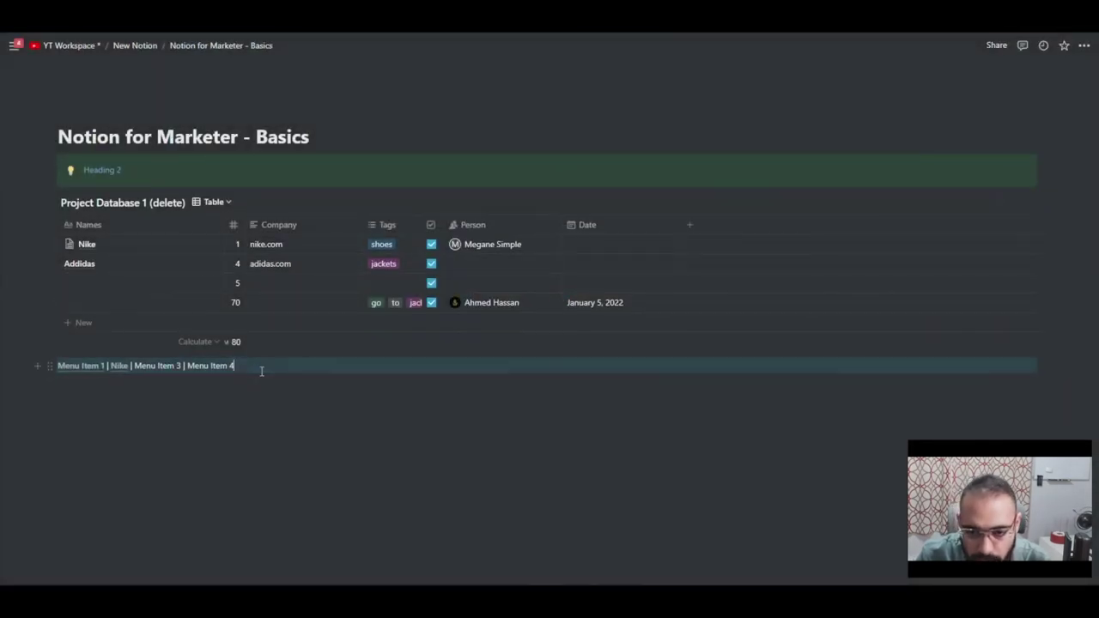
pyautogui.click(262, 371)
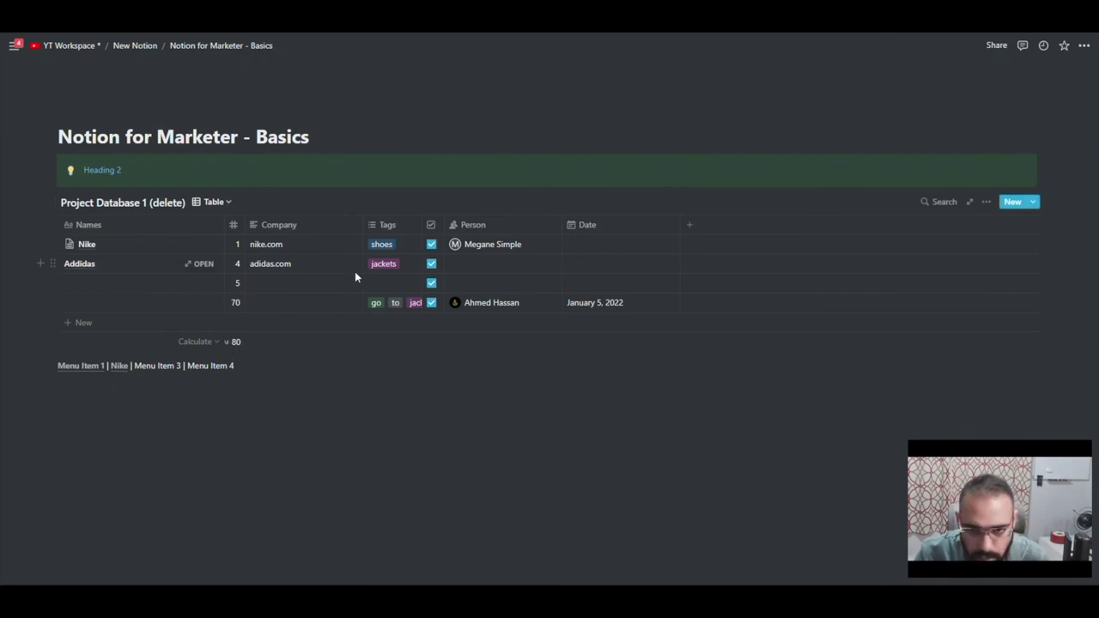
pyautogui.click(50, 366)
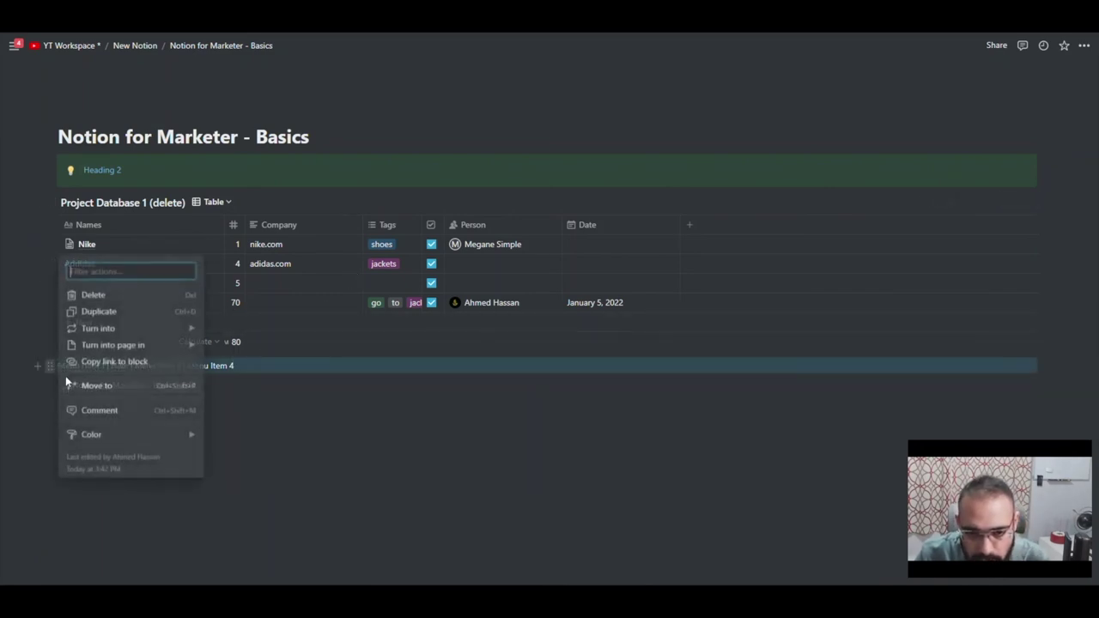
pyautogui.moveTo(206, 335)
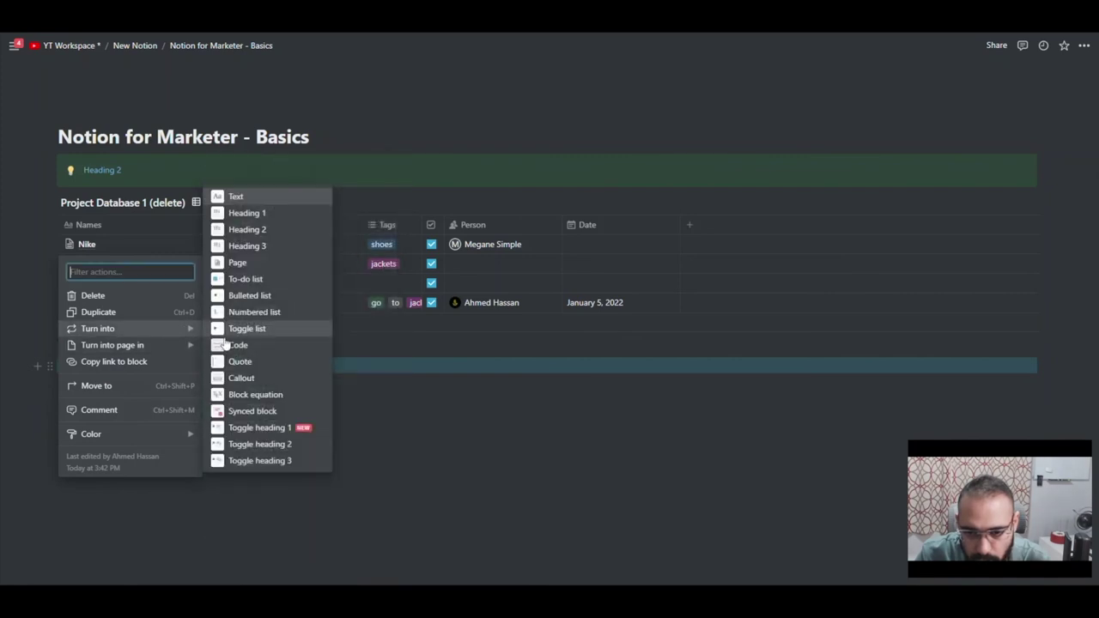
pyautogui.press('Escape')
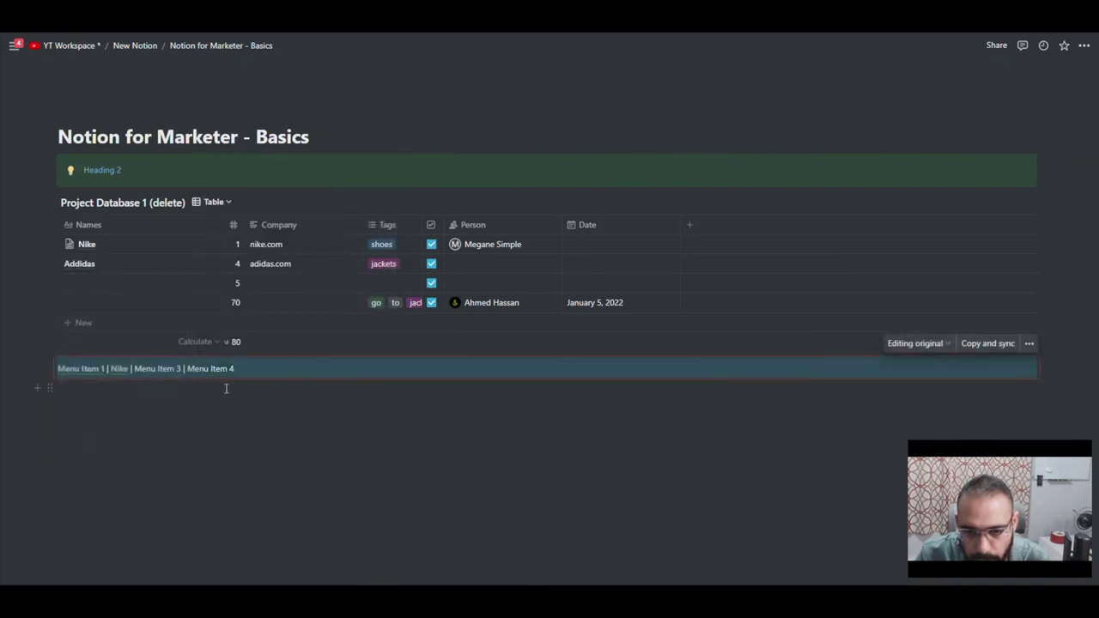
# Step: Paste a synced copy of the menu line below and unsync it from the original
pyautogui.click(990, 343)
pyautogui.click(785, 439)
pyautogui.hotkey('ctrl', 'v')
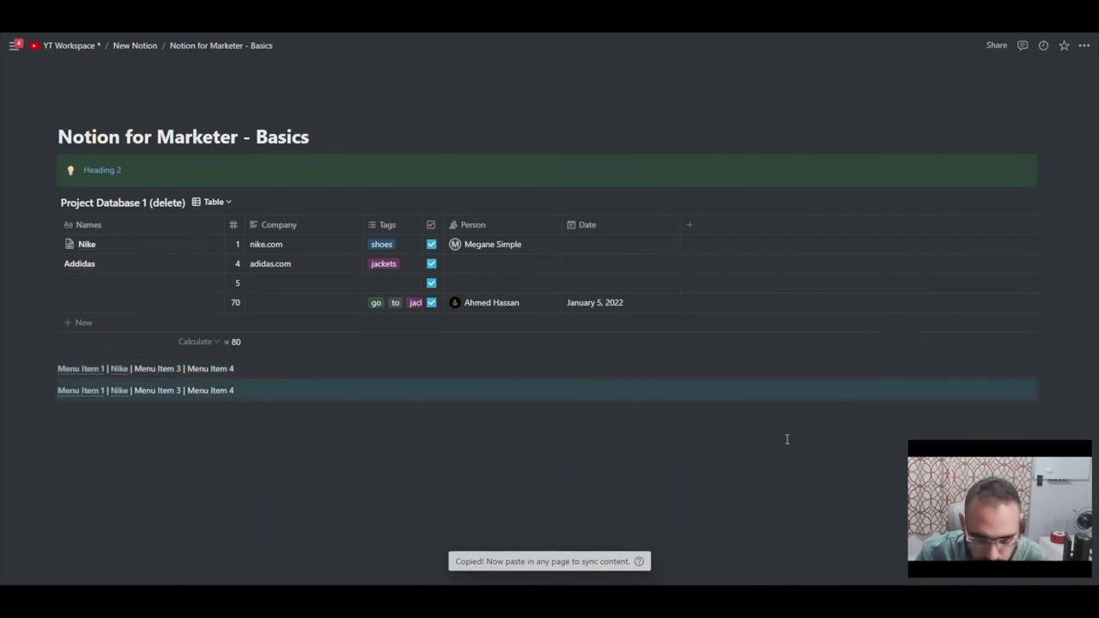
pyautogui.click(198, 454)
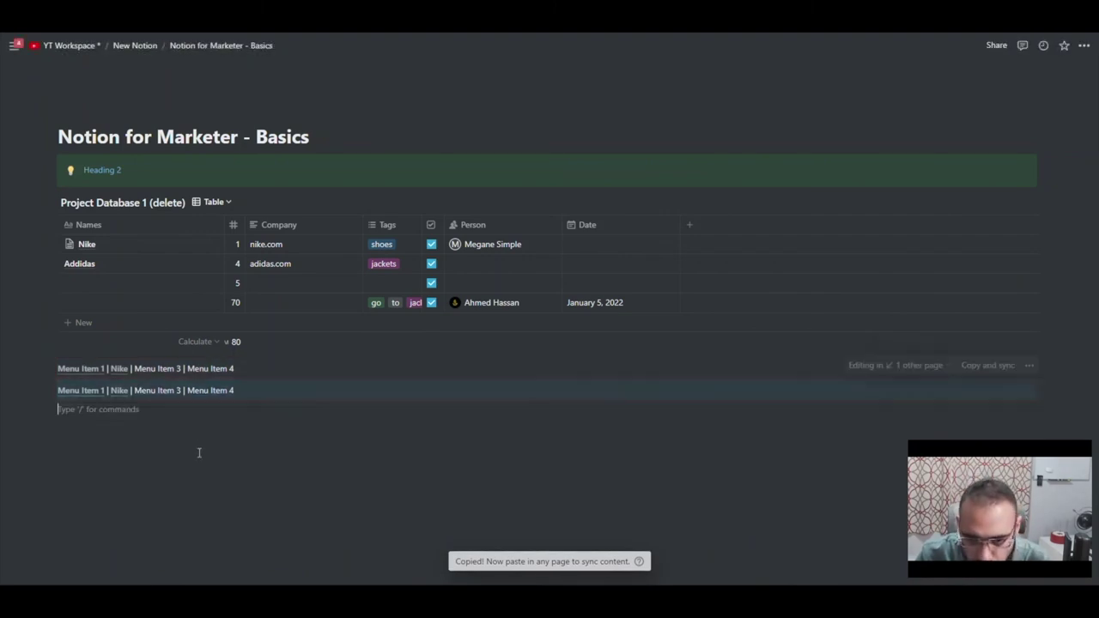
pyautogui.click(50, 393)
pyautogui.click(1028, 368)
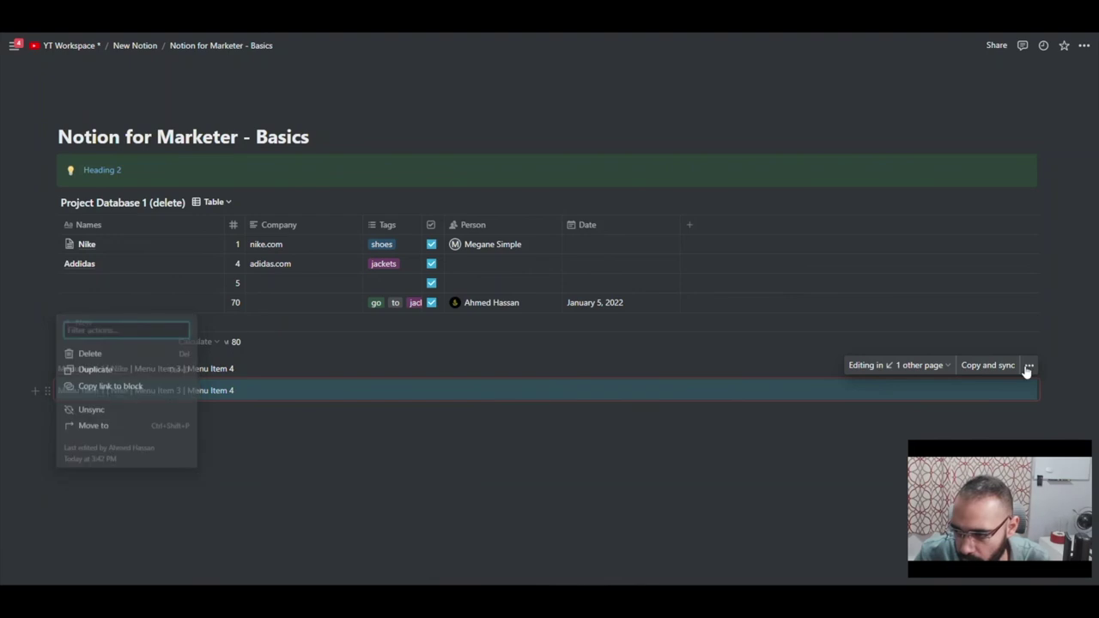
pyautogui.click(1028, 369)
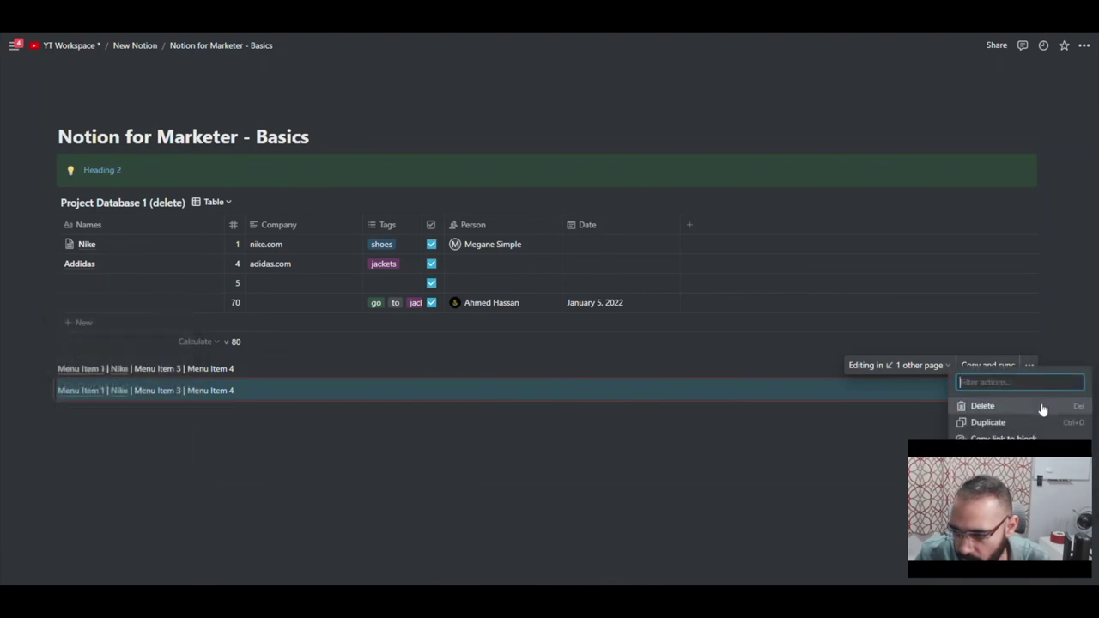
pyautogui.click(45, 389)
pyautogui.click(45, 389)
pyautogui.click(91, 410)
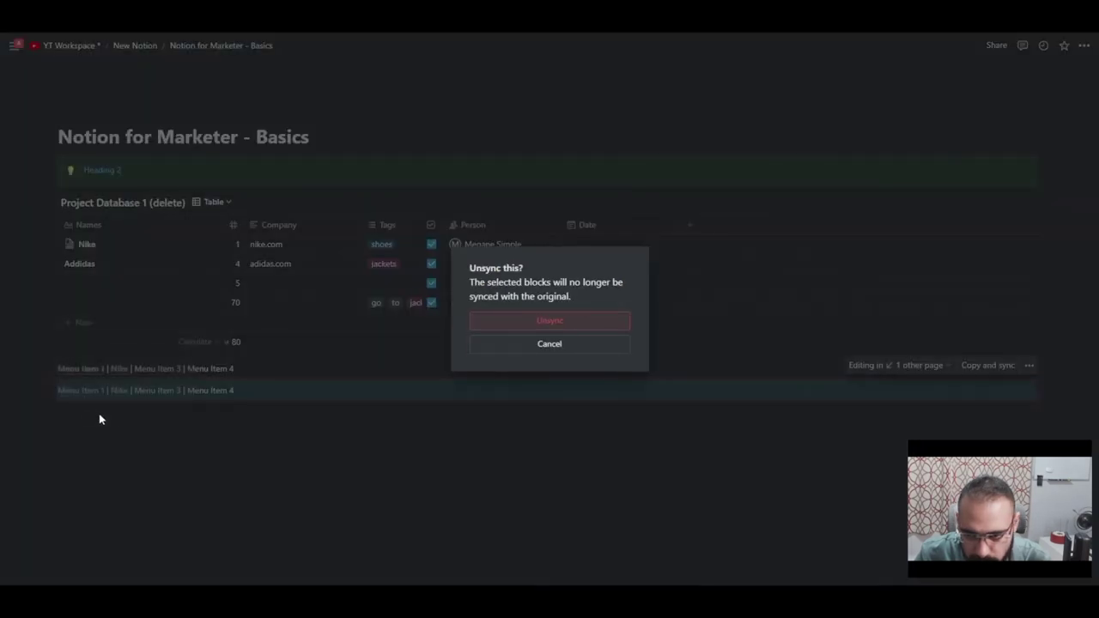
pyautogui.click(530, 327)
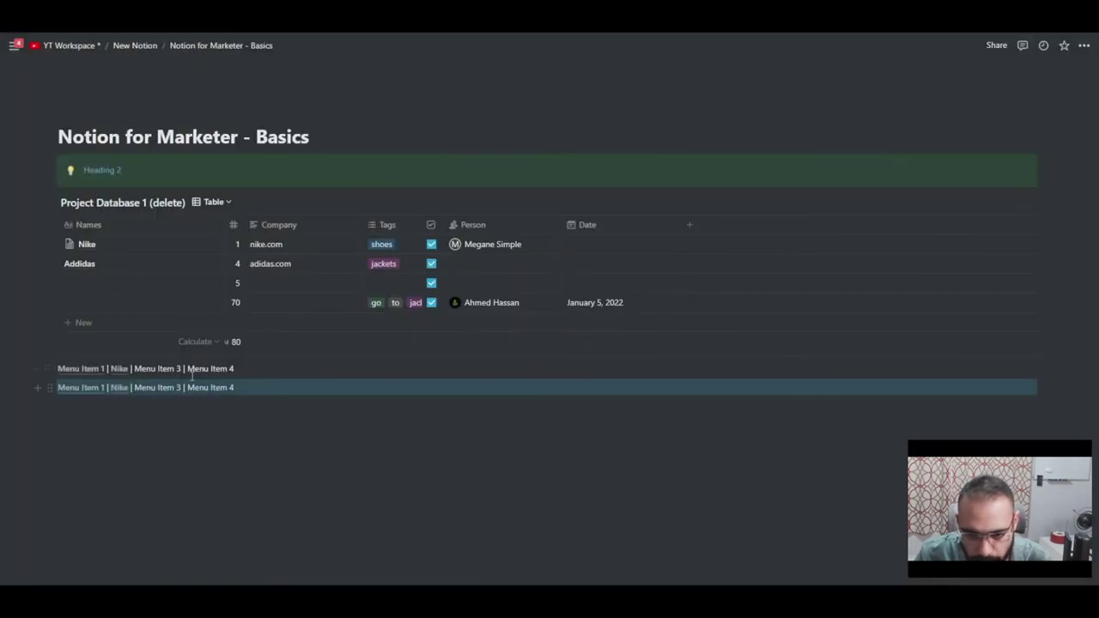
# Step: Paste another synced copy below and add 'lo' to the end of the unsynced menu line
pyautogui.click(115, 434)
pyautogui.hotkey('ctrl', 'v')
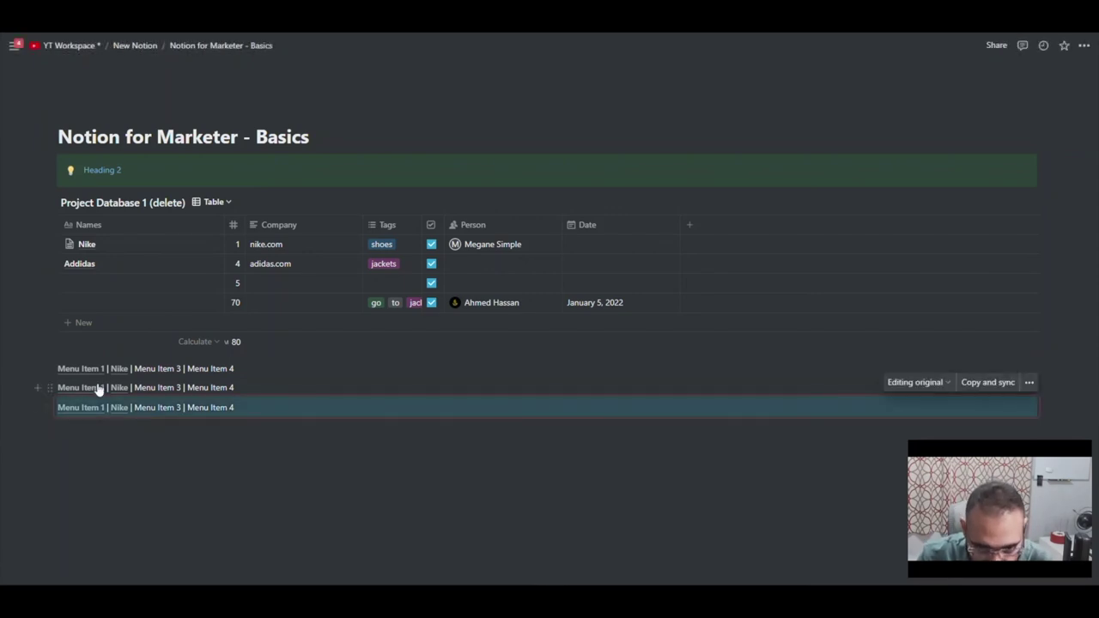
pyautogui.click(301, 387)
pyautogui.write('loloo')
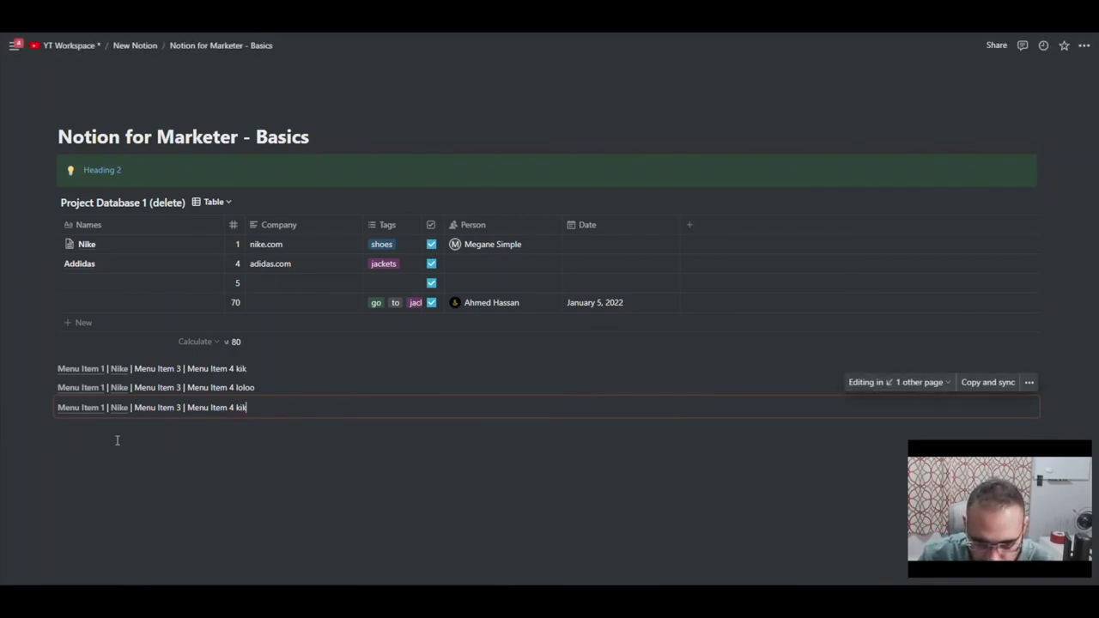
pyautogui.click(138, 469)
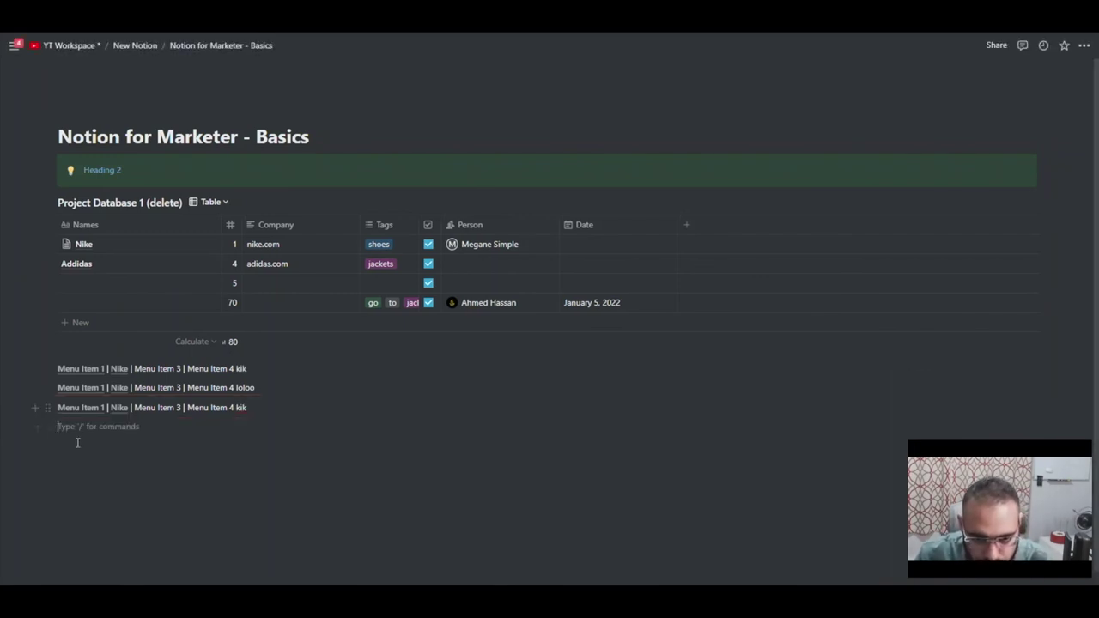
pyautogui.press('BackSpace')
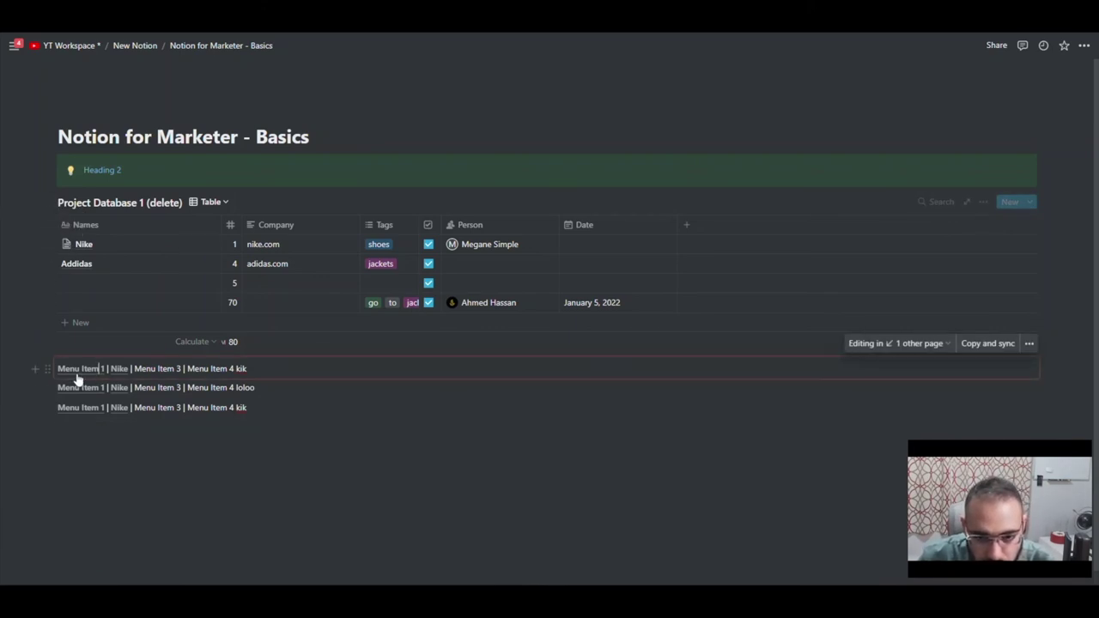
# Step: Add a synced block under the Heading 2 callout and move the project database table into it
pyautogui.click(50, 205)
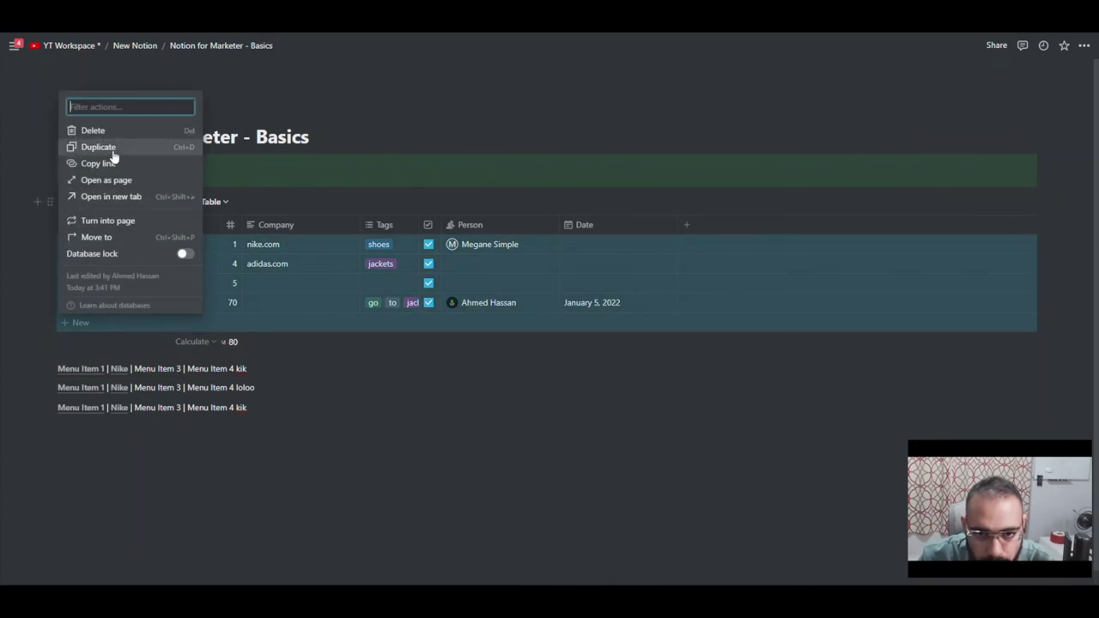
pyautogui.click(249, 189)
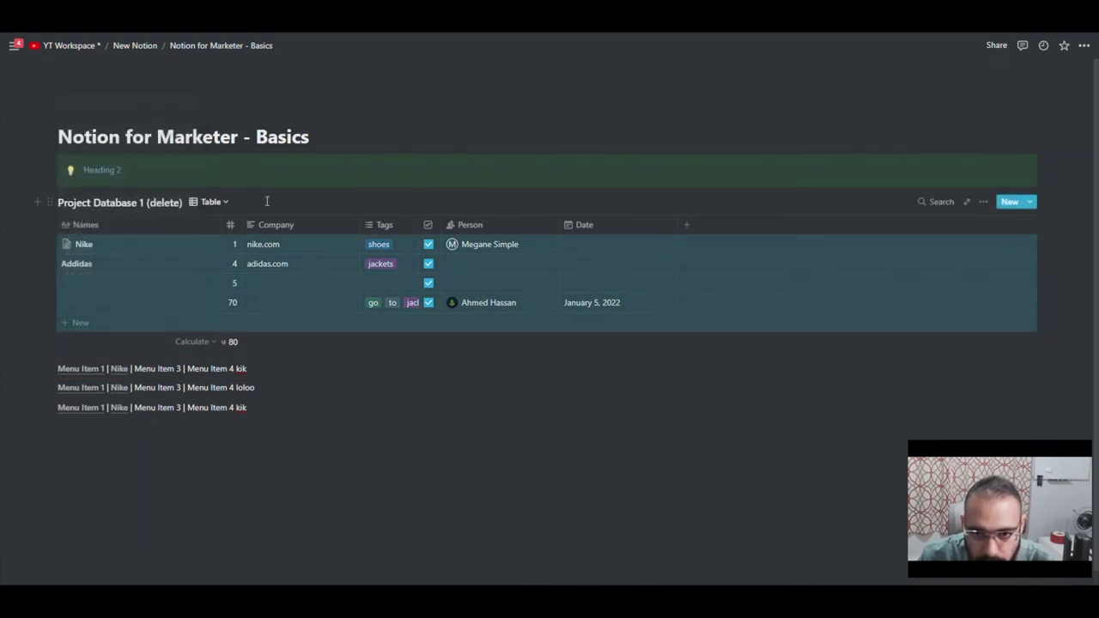
pyautogui.click(238, 180)
pyautogui.click(238, 179)
pyautogui.press('Return')
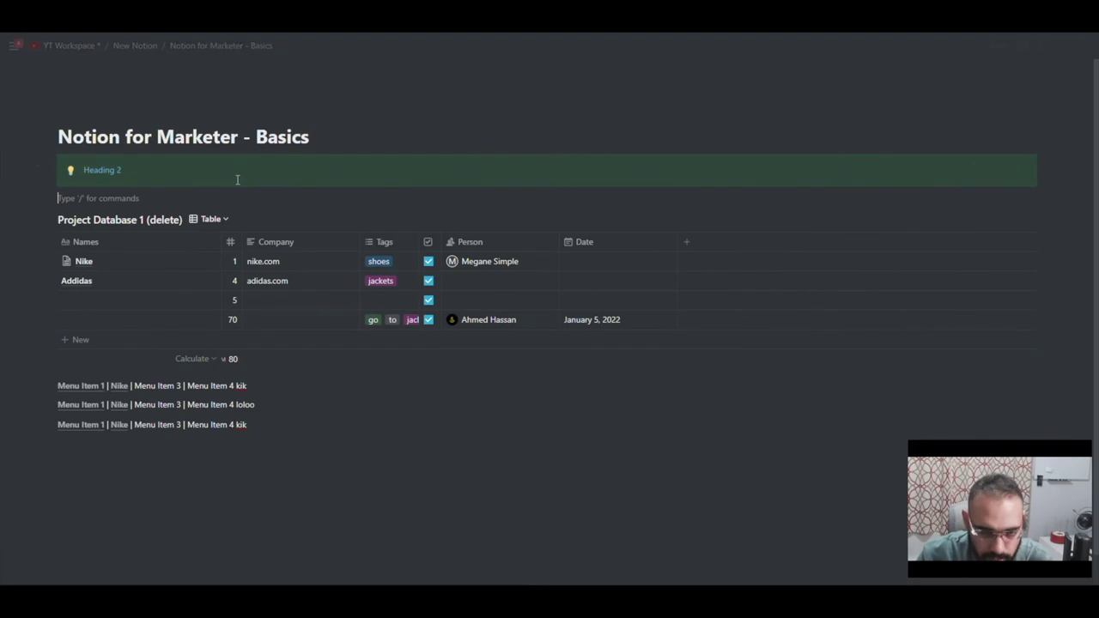
pyautogui.write('/sync')
pyautogui.press('Return')
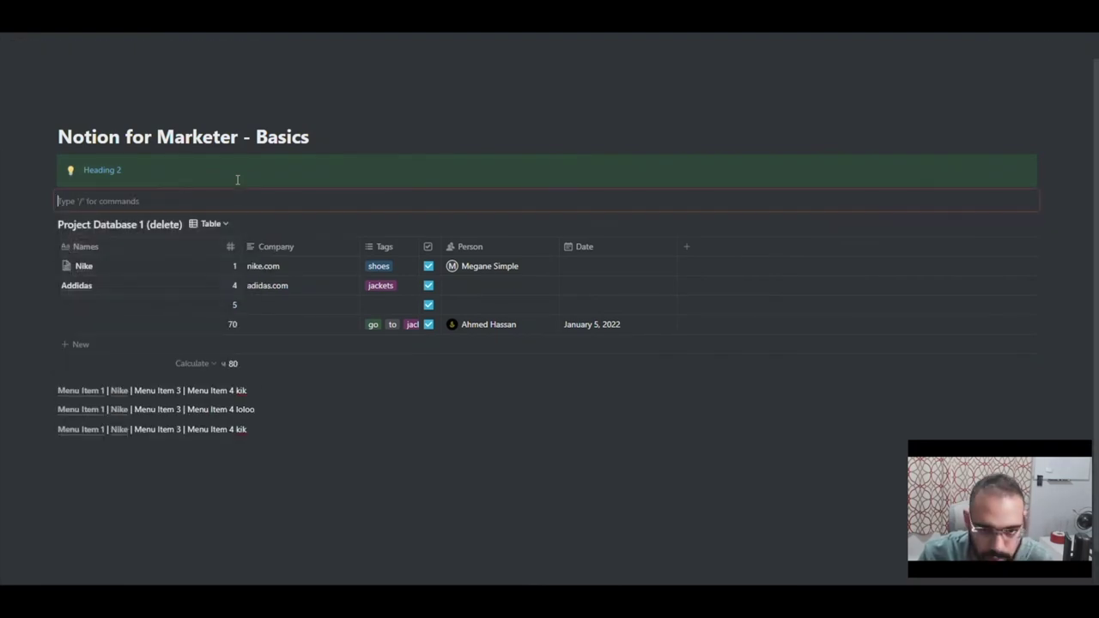
pyautogui.click(48, 223)
pyautogui.moveTo(48, 223); pyautogui.dragTo(64, 202)
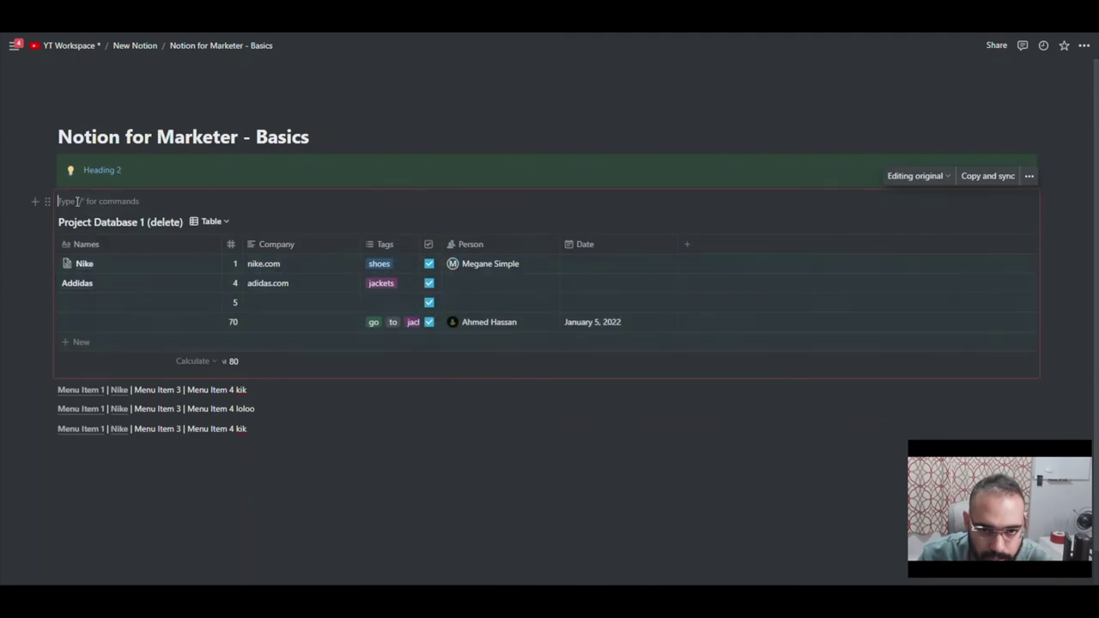
# Step: Copy the synced table block, delete the three menu-item lines, and paste the synced table copy
pyautogui.click(979, 176)
pyautogui.click(355, 482)
pyautogui.moveTo(195, 480); pyautogui.dragTo(152, 394)
pyautogui.press('Delete')
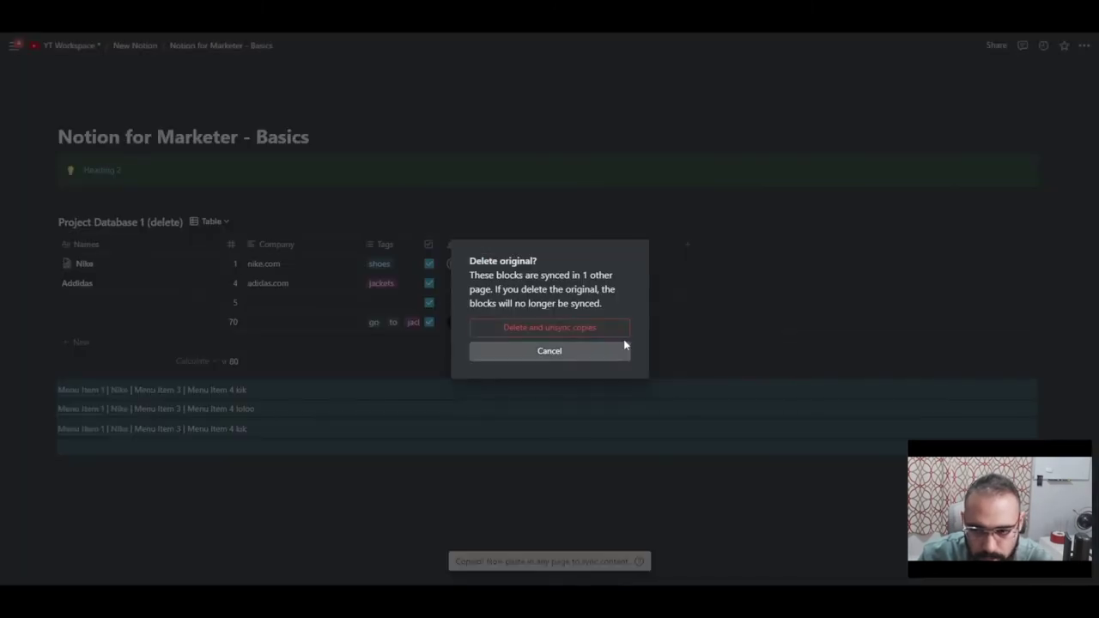
pyautogui.click(601, 332)
pyautogui.hotkey('ctrl', 'z')
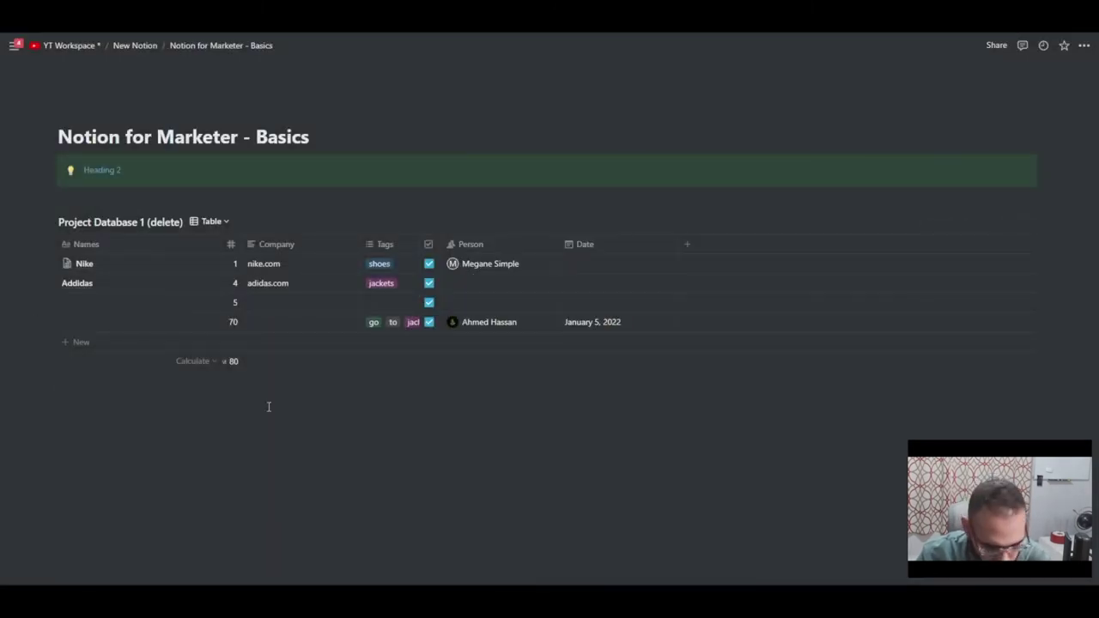
# Step: Name row 3 of the project table Joe and give it the go tag
pyautogui.click(153, 268)
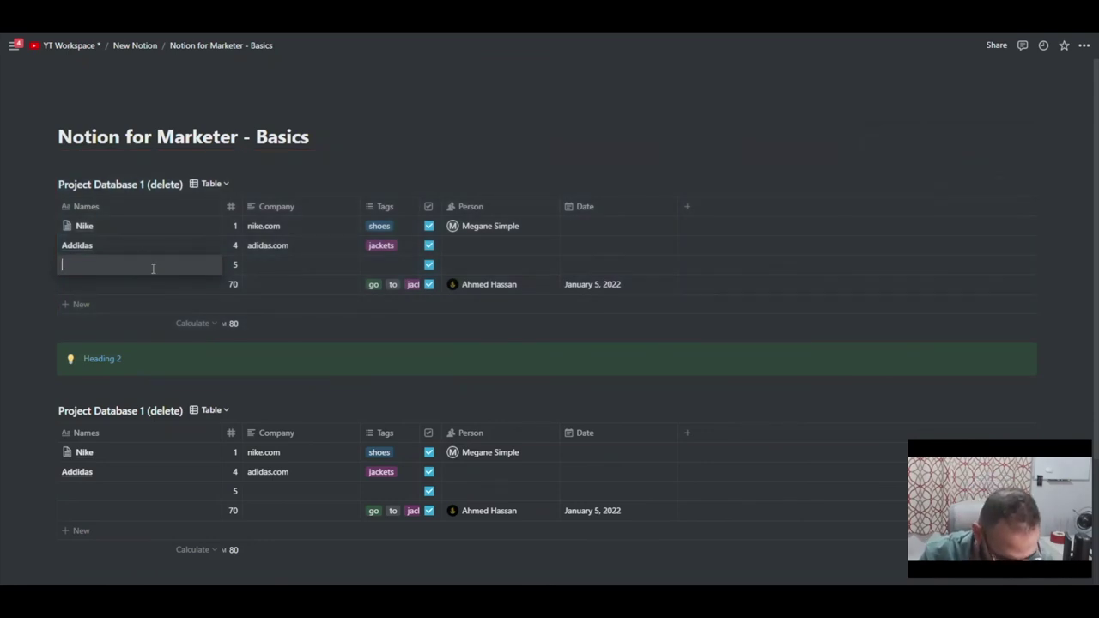
pyautogui.write('Joe')
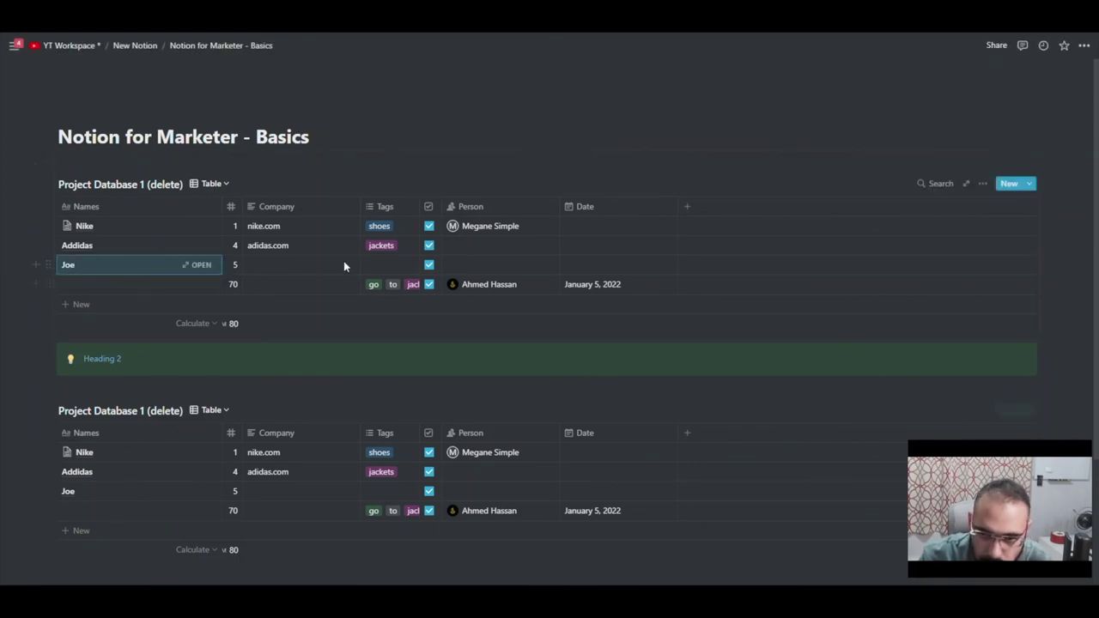
pyautogui.click(377, 265)
pyautogui.click(408, 336)
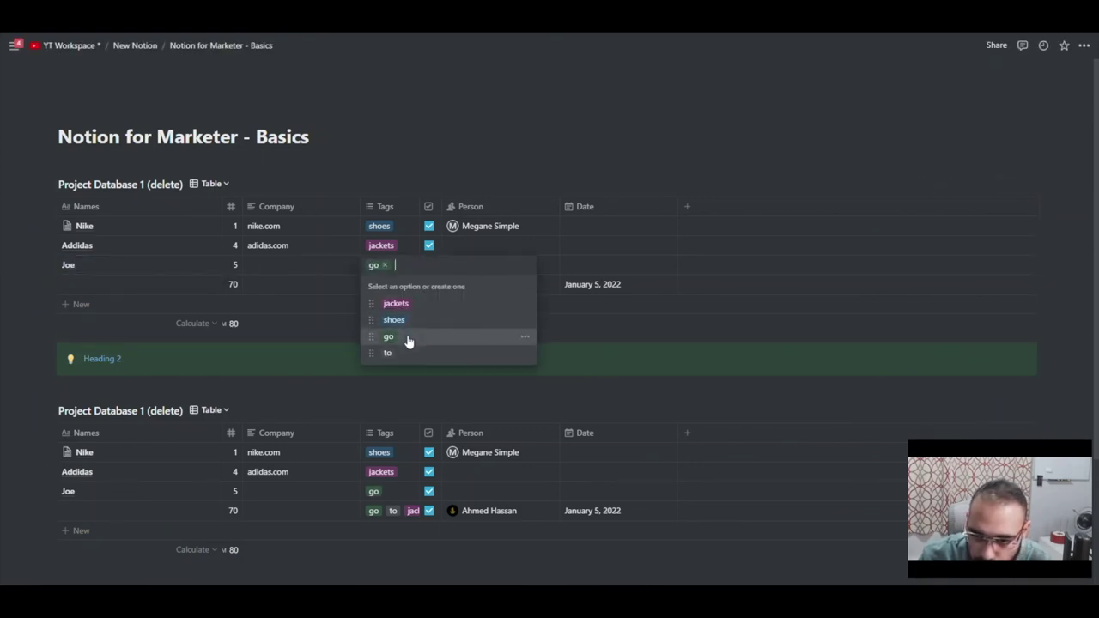
pyautogui.press('Escape')
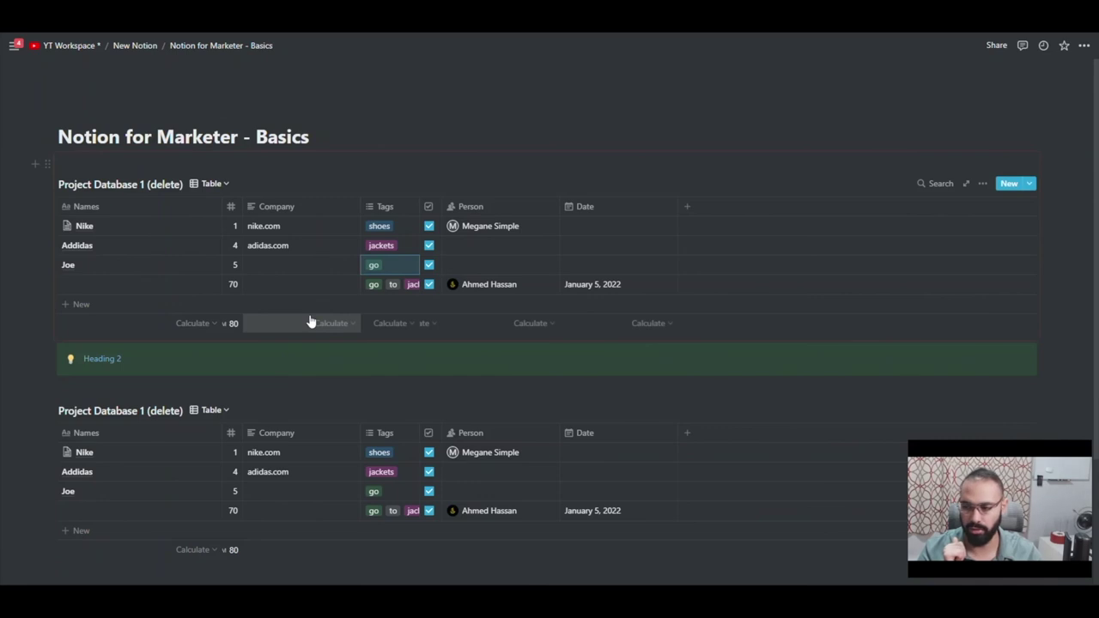
pyautogui.scroll(-1, 313, 322)
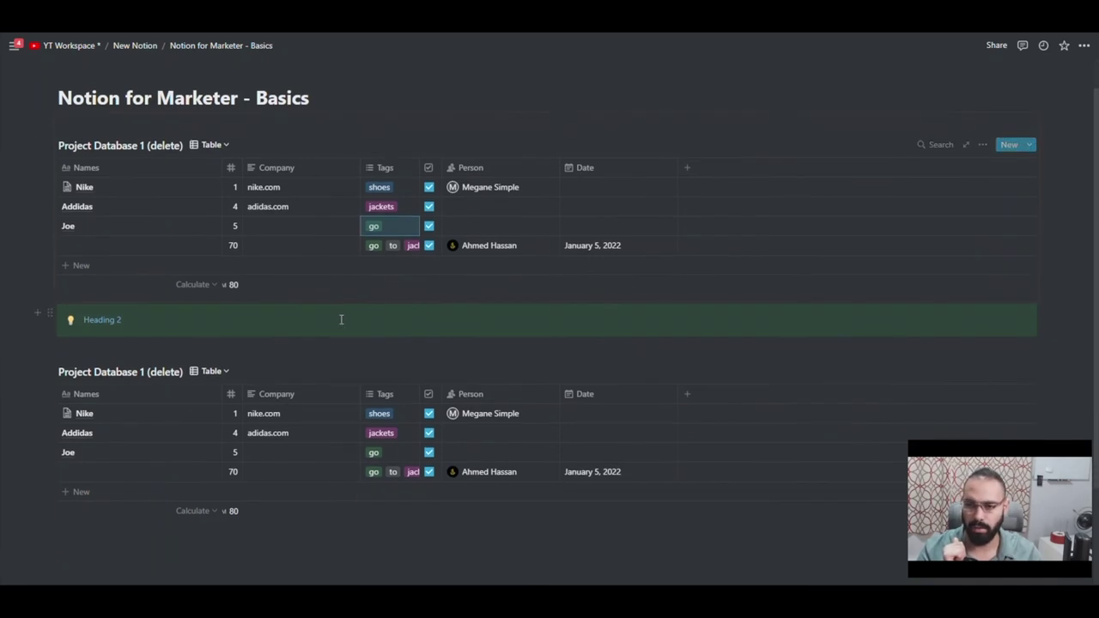